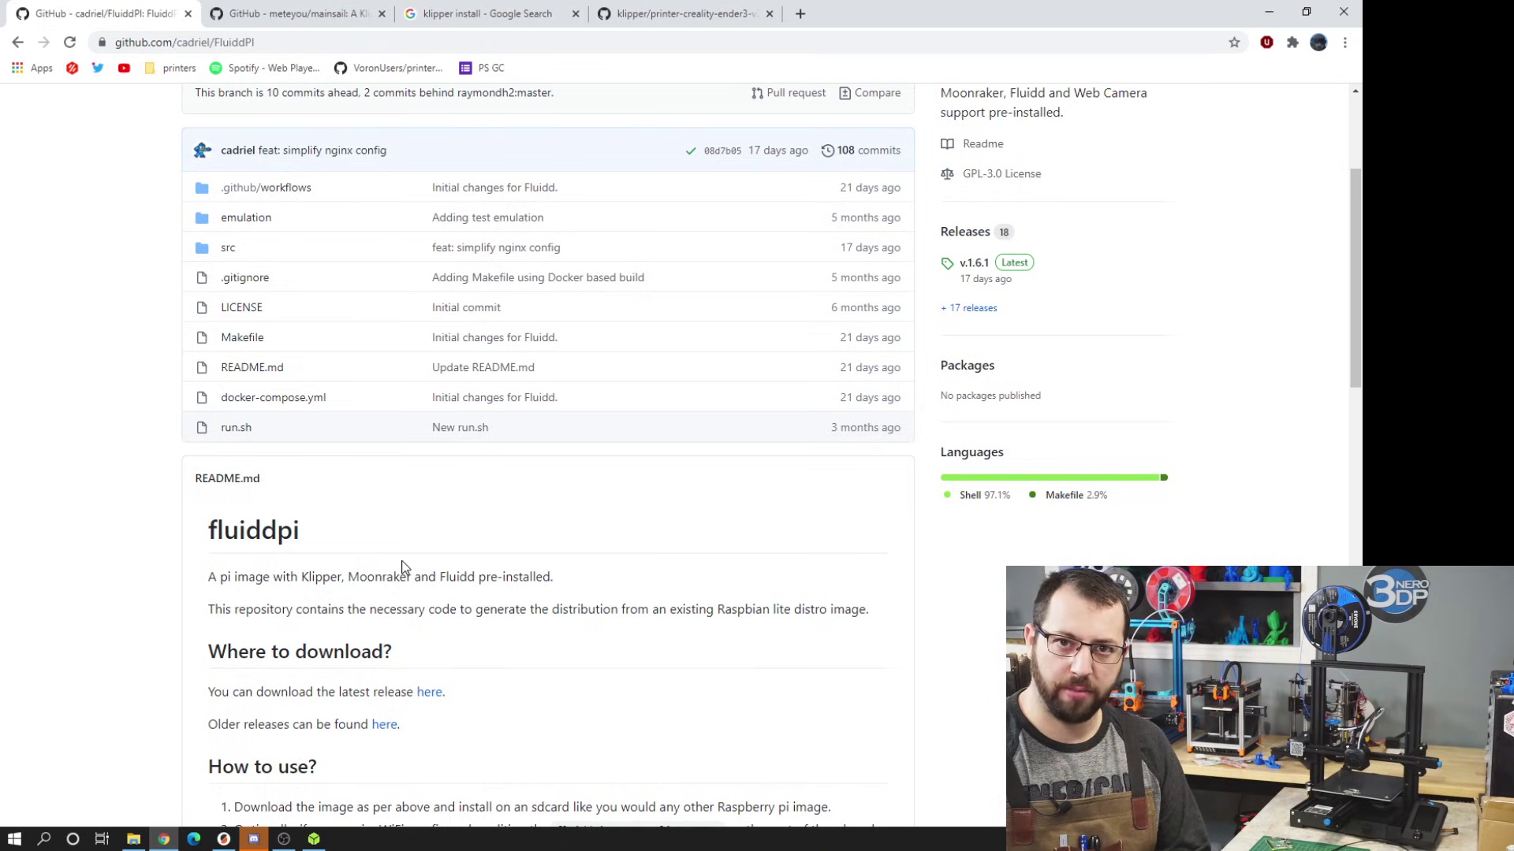
- Scroll the FluiddPI README to 'Where to download?' and follow its link to the v.1.6.1 release
{"action": "scroll", "coordinate": [378, 403], "scroll_direction": "down", "scroll_amount": 4}
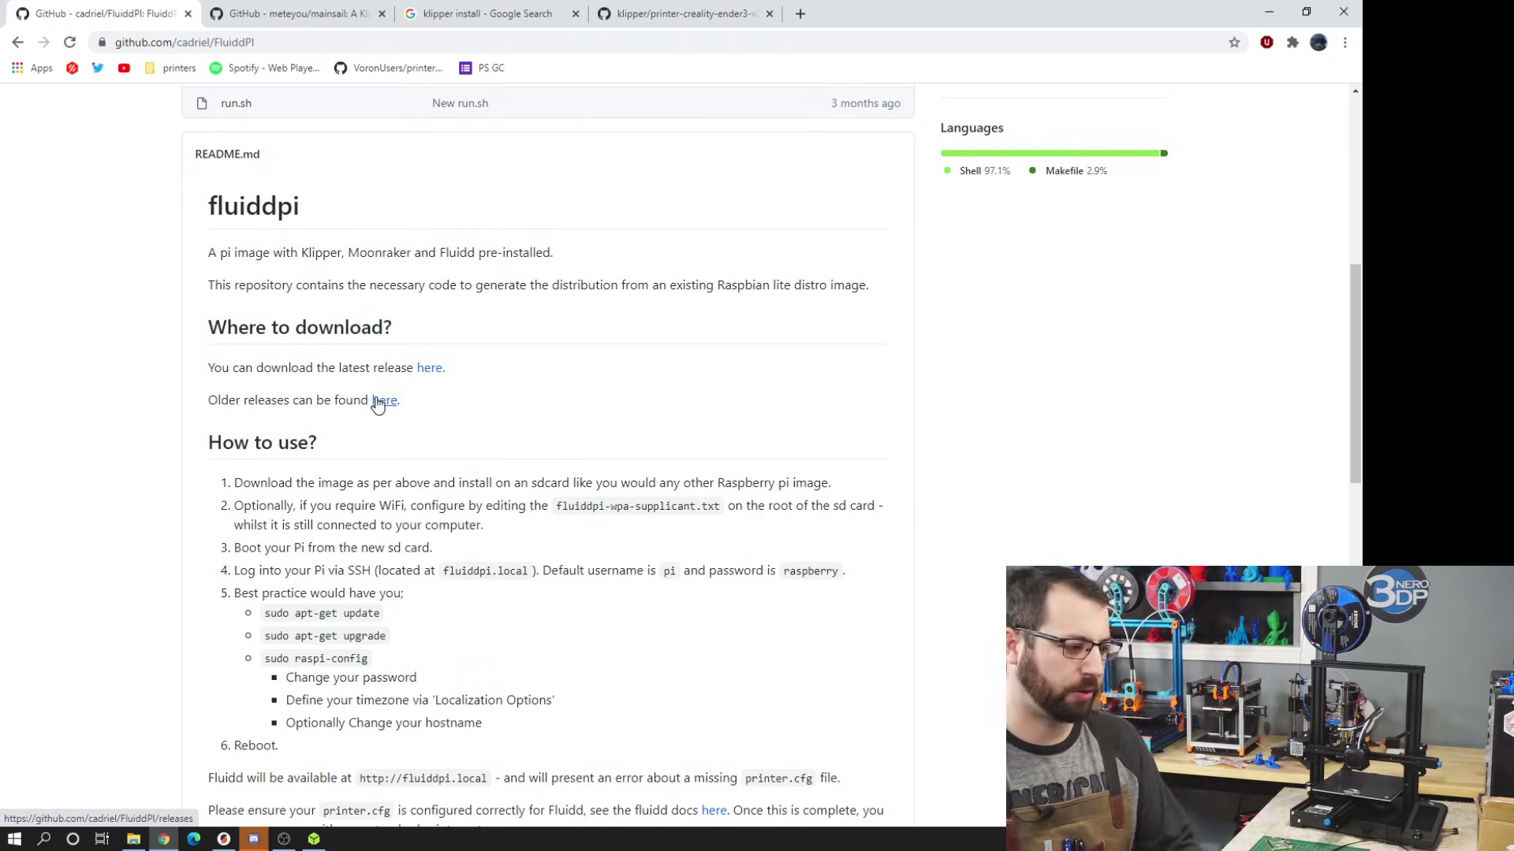
{"action": "scroll", "coordinate": [338, 229], "scroll_direction": "up", "scroll_amount": 4}
{"action": "scroll", "coordinate": [351, 263], "scroll_direction": "down", "scroll_amount": 3}
{"action": "scroll", "coordinate": [353, 261], "scroll_direction": "up", "scroll_amount": 2}
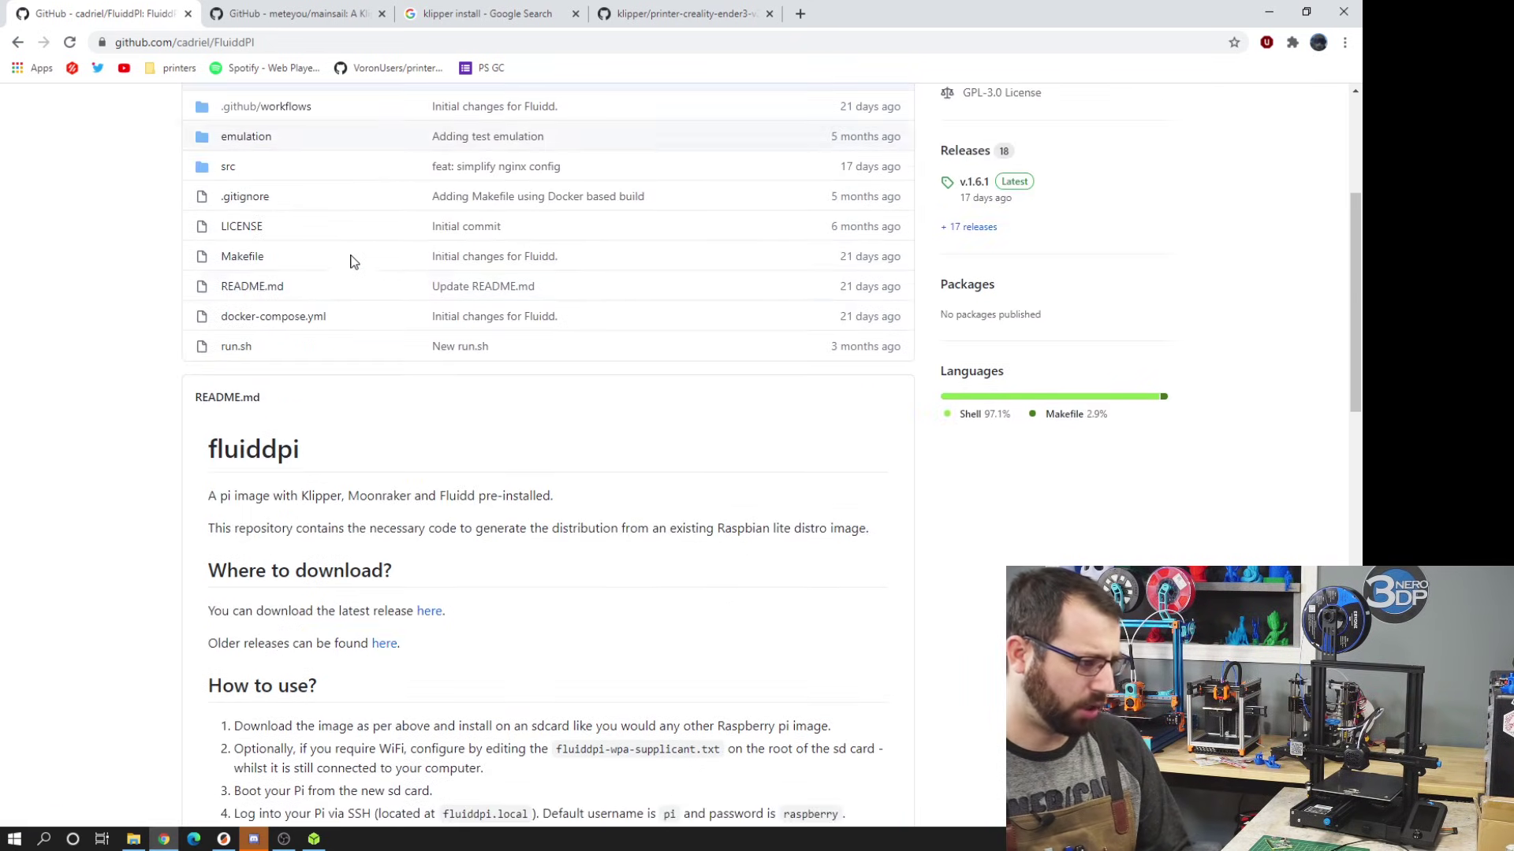
{"action": "scroll", "coordinate": [353, 262], "scroll_direction": "down", "scroll_amount": 4}
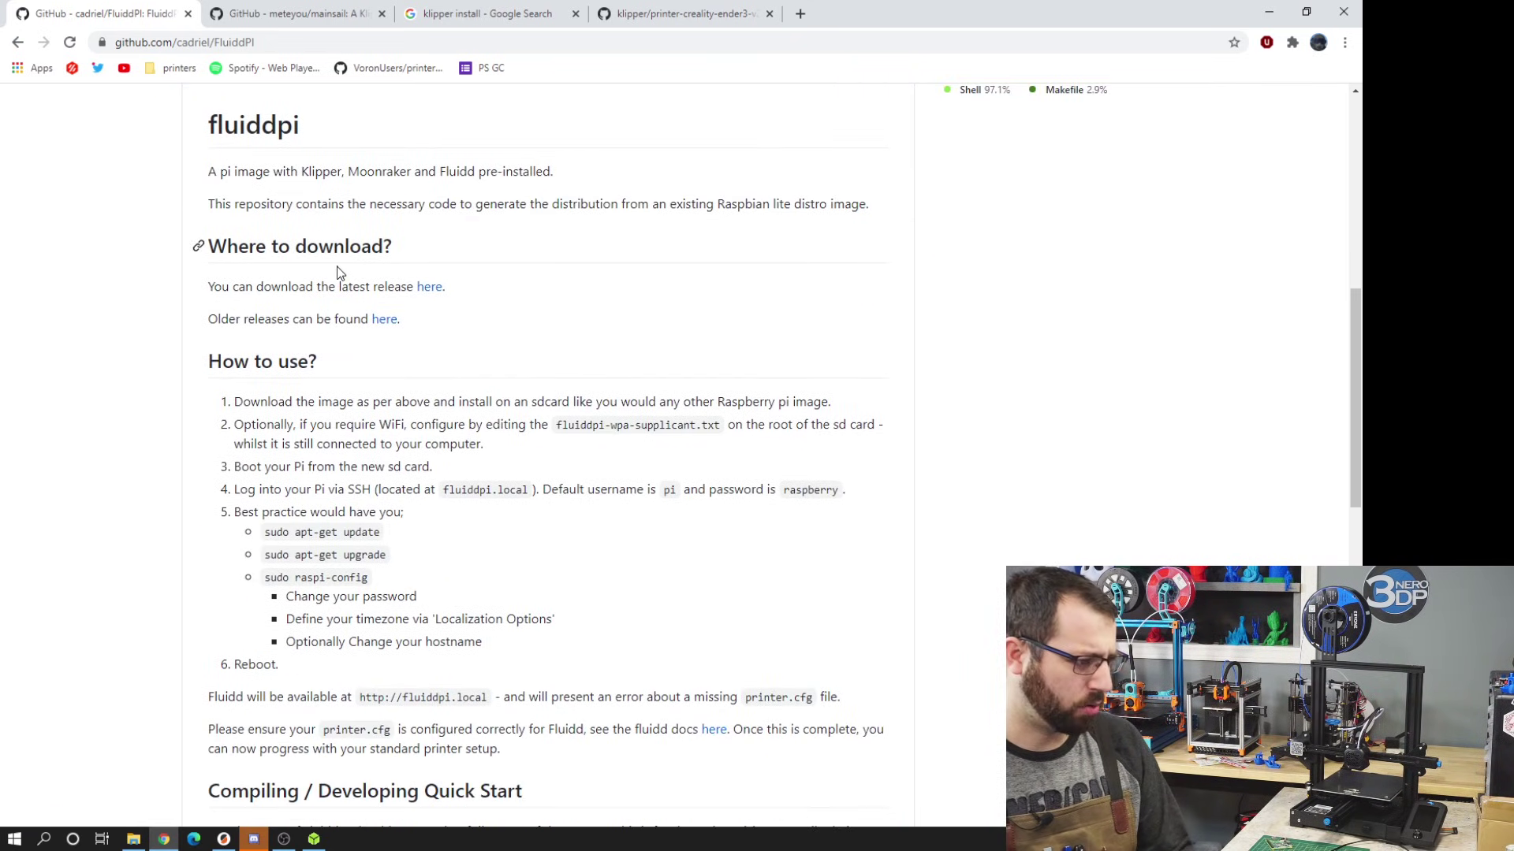
{"action": "left_click", "coordinate": [427, 287]}
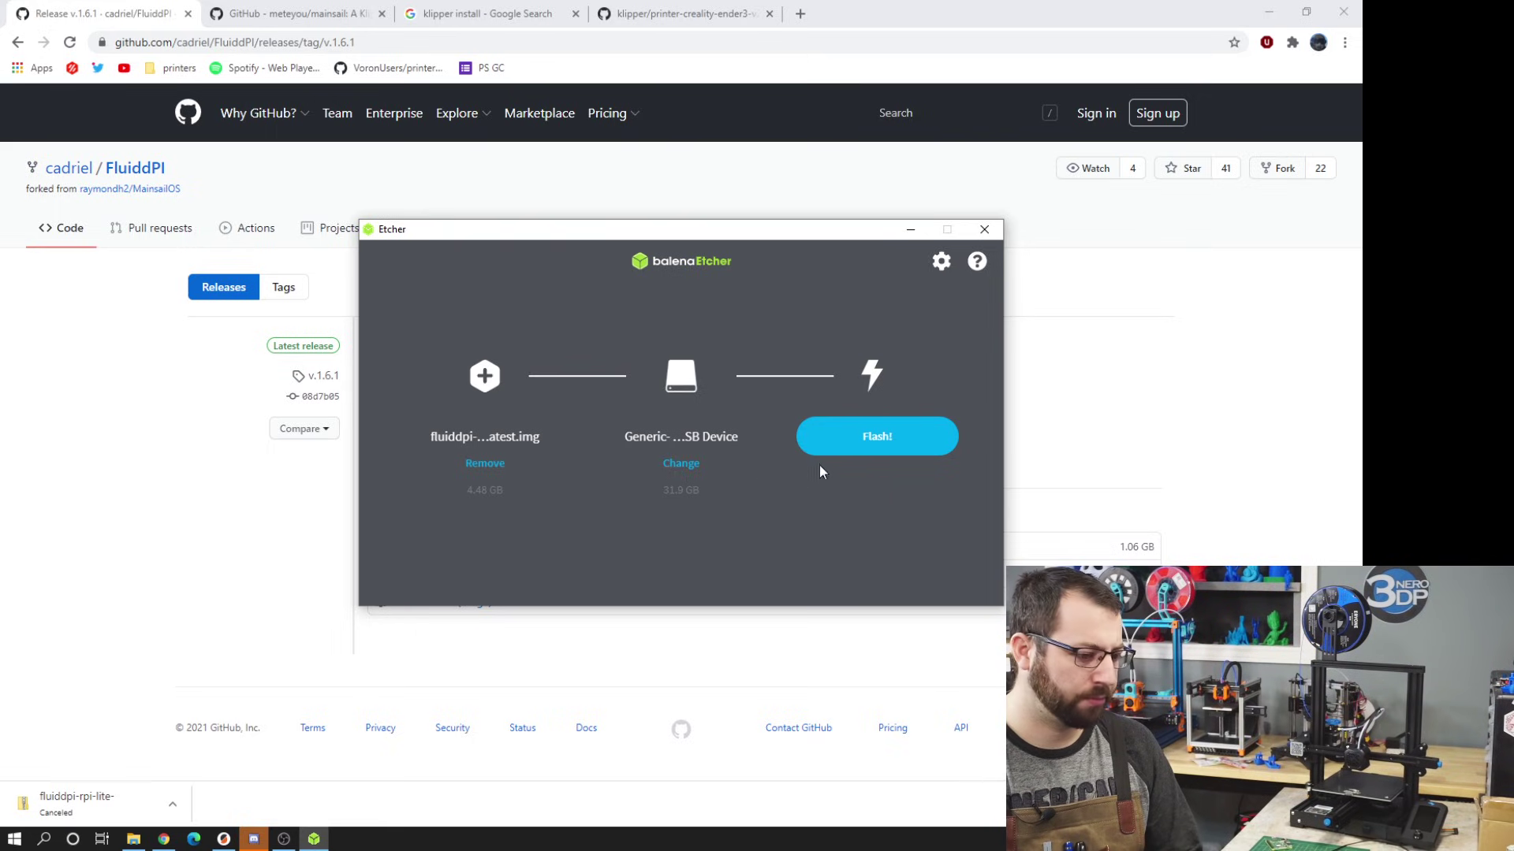
- Flash the fluiddpi image onto the 31.9 GB Generic USB device in balenaEtcher
{"action": "left_click", "coordinate": [837, 441]}
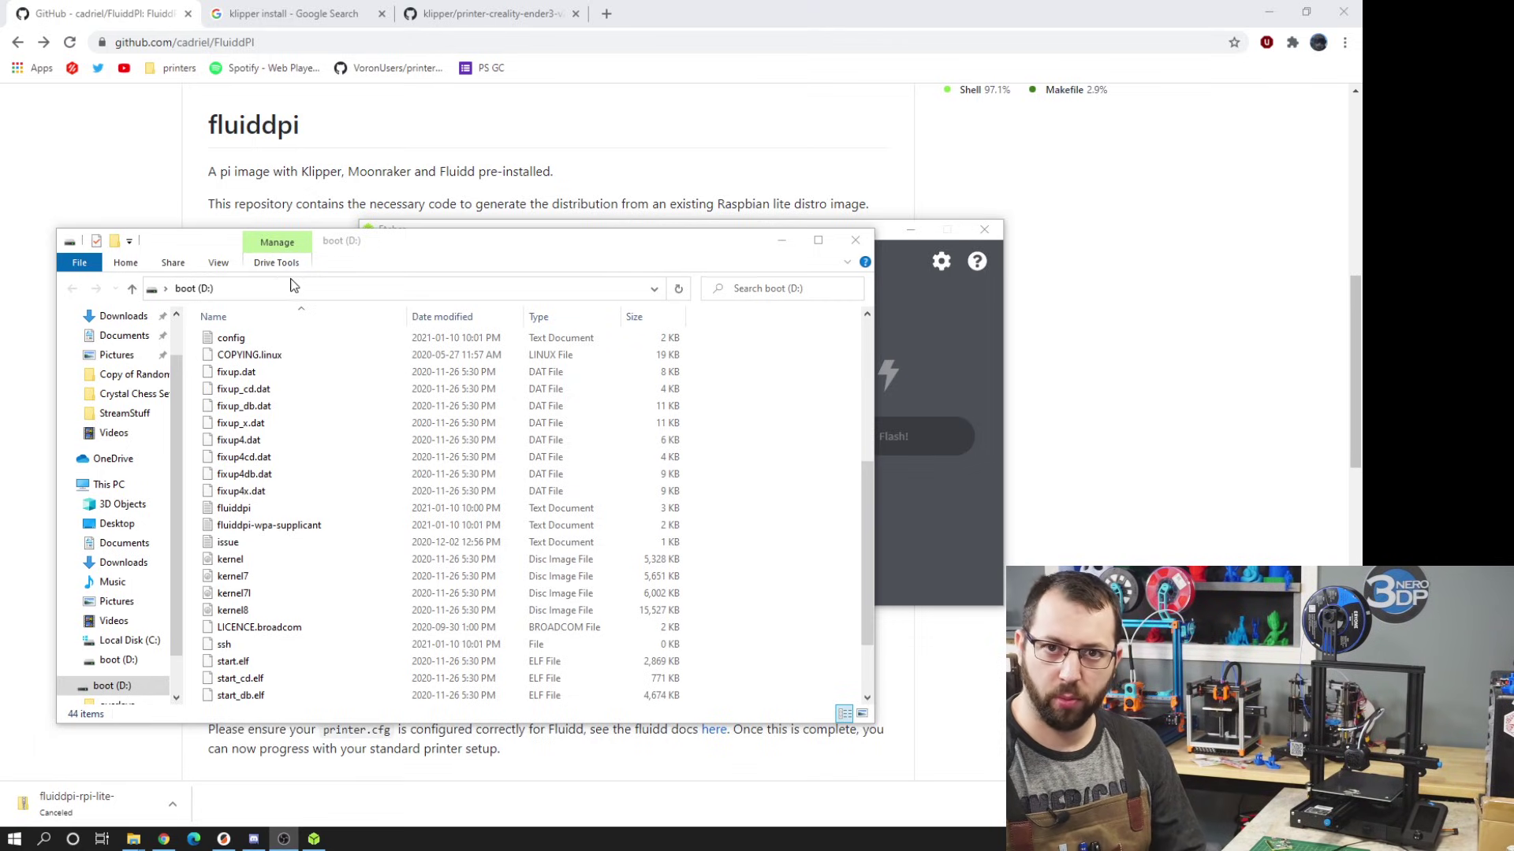
- Open the fluiddpi-wpa-supplicant file from boot (D:) in Notepad
{"action": "double_click", "coordinate": [269, 525]}
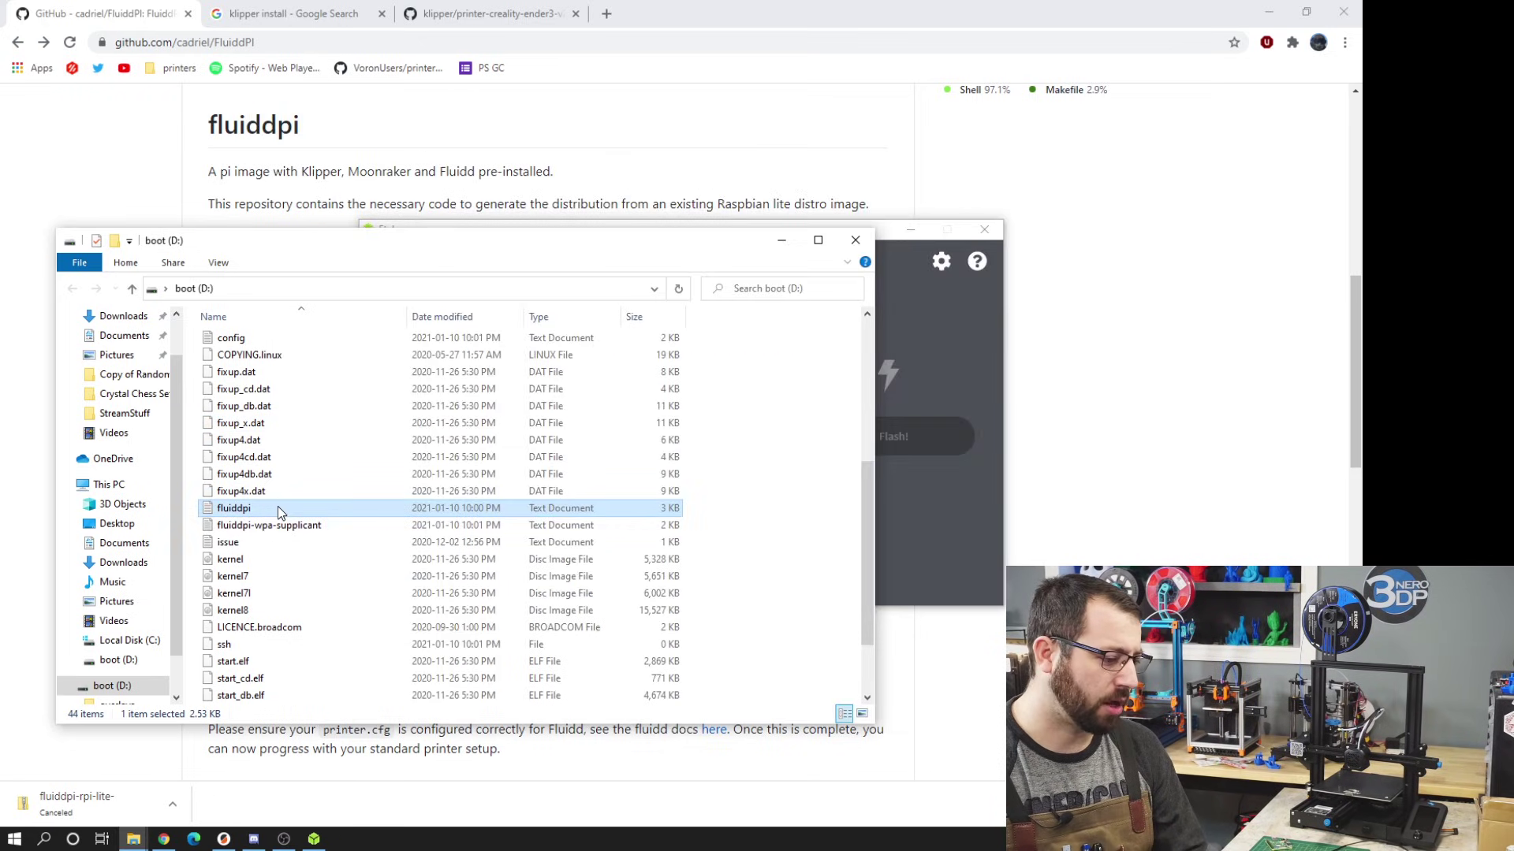
{"action": "double_click", "coordinate": [277, 509]}
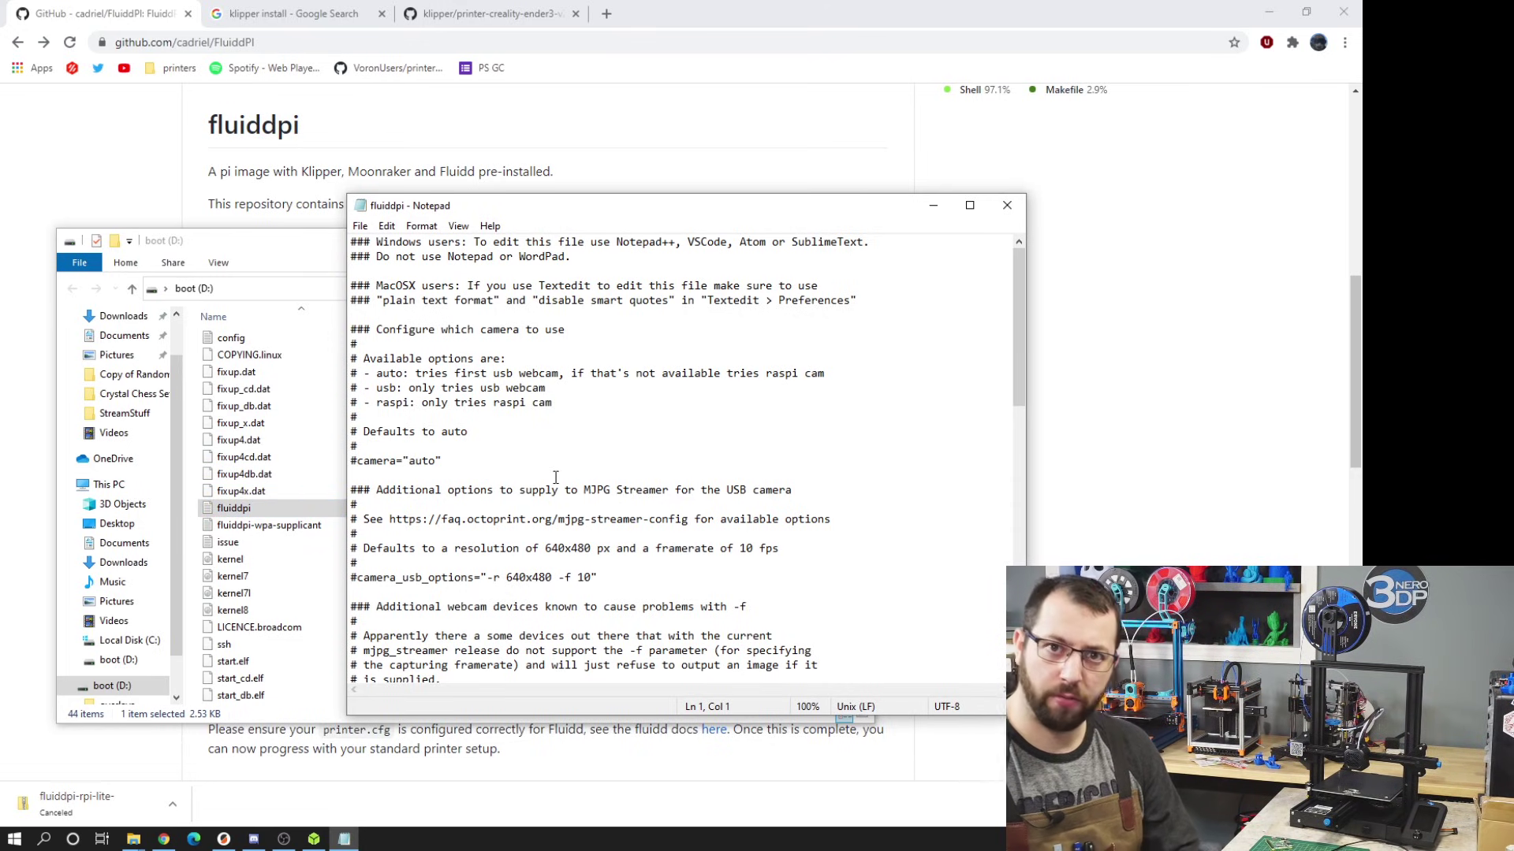
- Scroll to the camera_usb_options line and select its framerate value 10
{"action": "scroll", "coordinate": [555, 477], "scroll_direction": "down", "scroll_amount": 2}
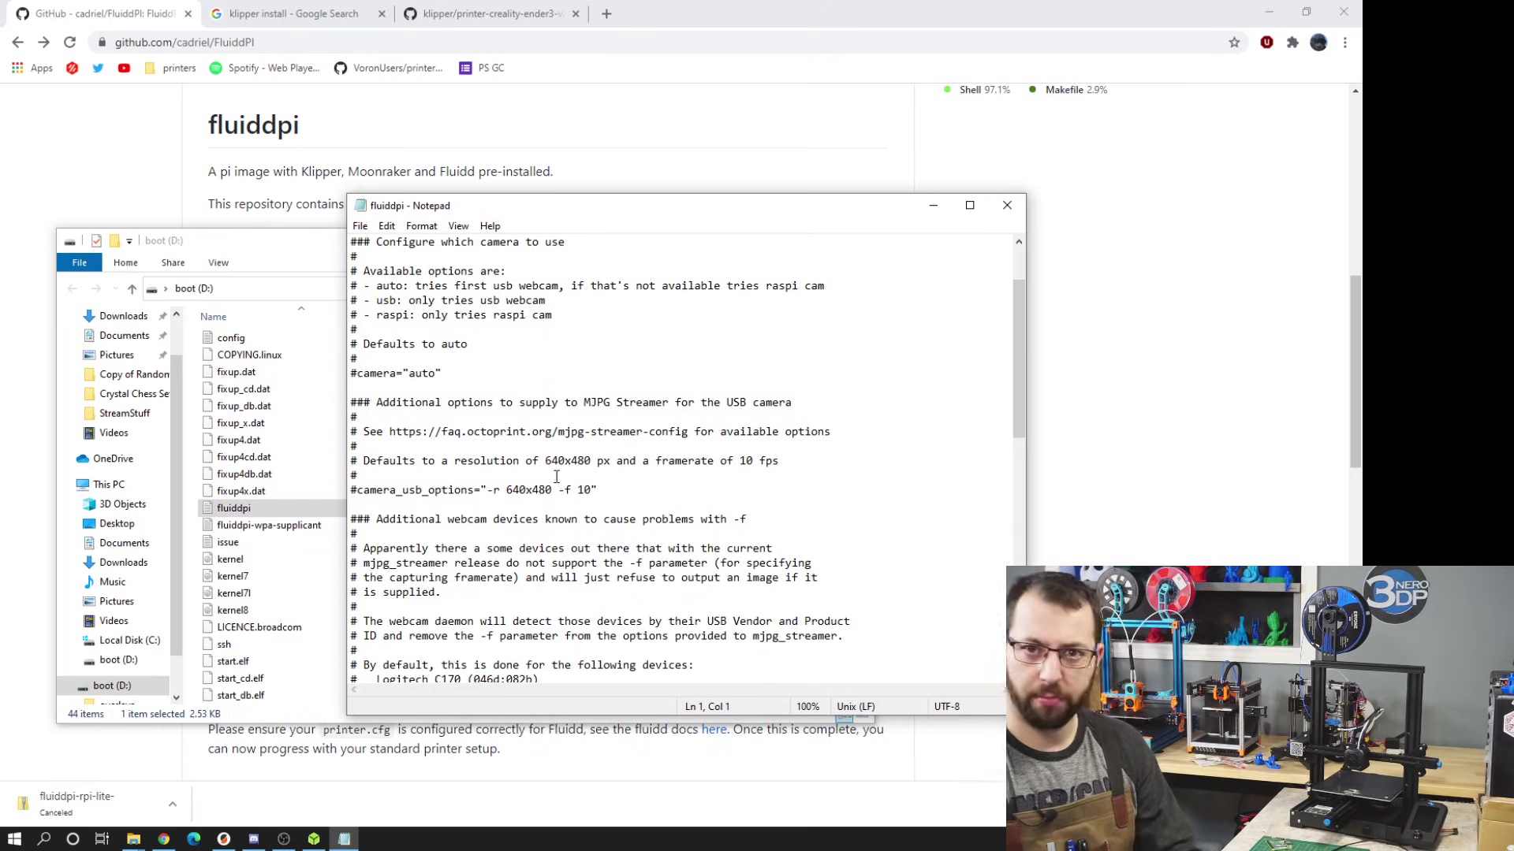
{"action": "scroll", "coordinate": [562, 441], "scroll_direction": "down", "scroll_amount": 1}
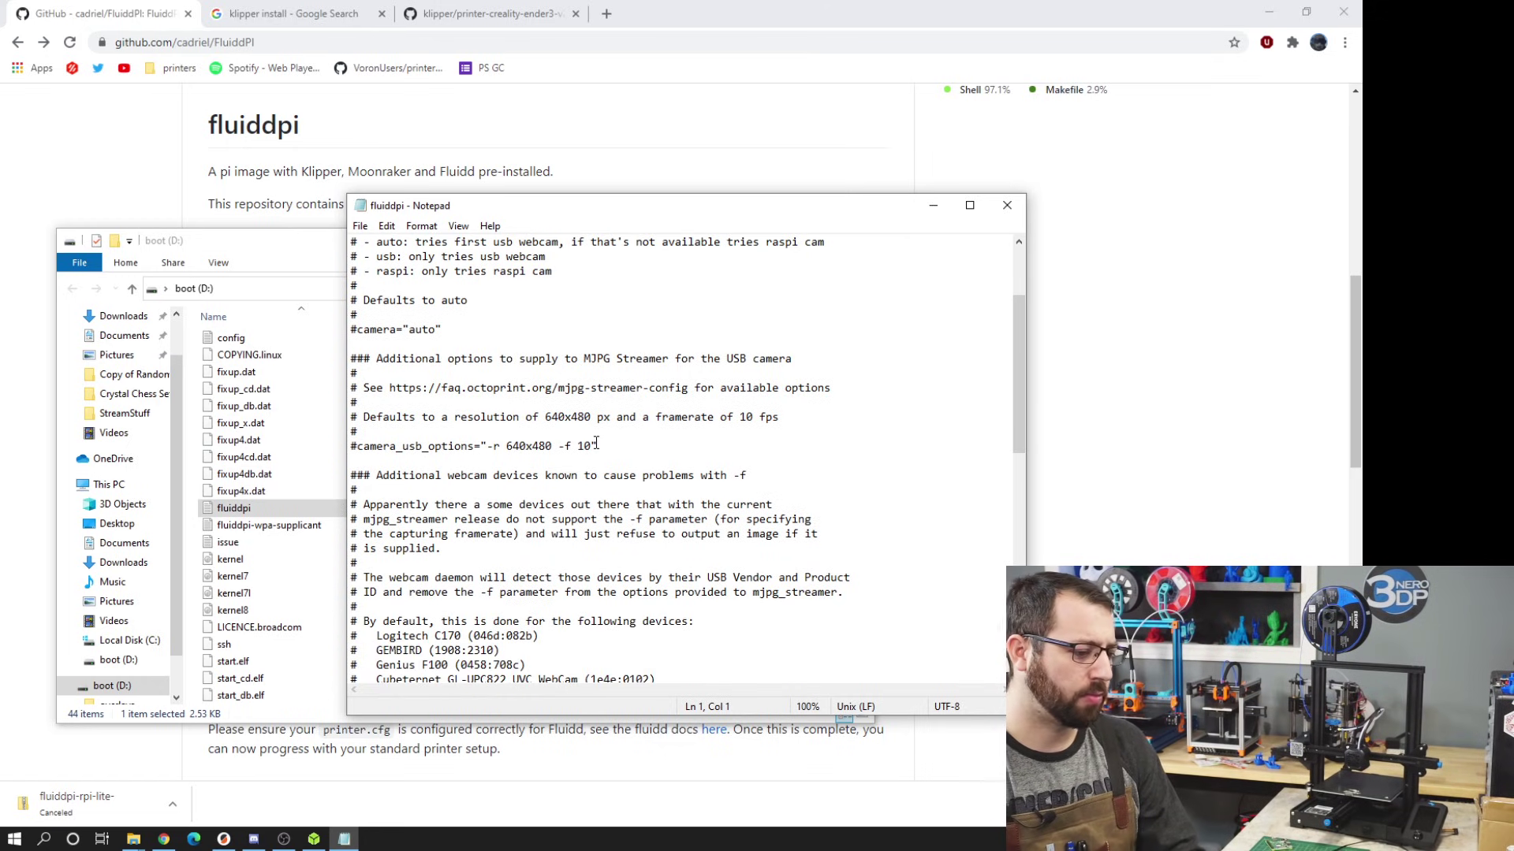
{"action": "double_click", "coordinate": [585, 446]}
{"action": "left_click", "coordinate": [479, 446]}
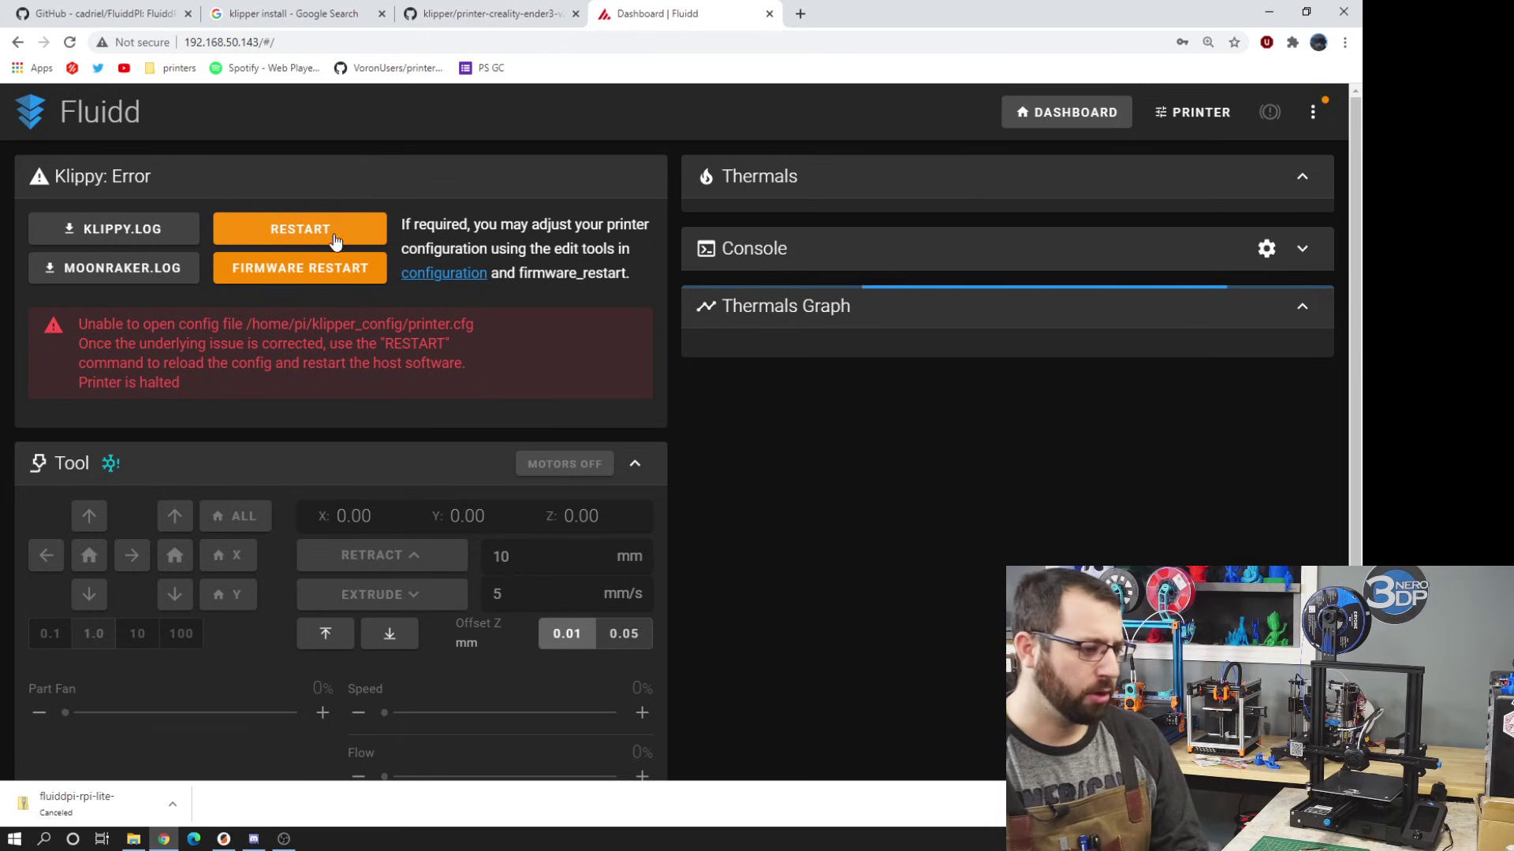
- Select the Klippy error saying printer.cfg cannot be opened
{"action": "scroll", "coordinate": [659, 245], "scroll_direction": "down", "scroll_amount": 1}
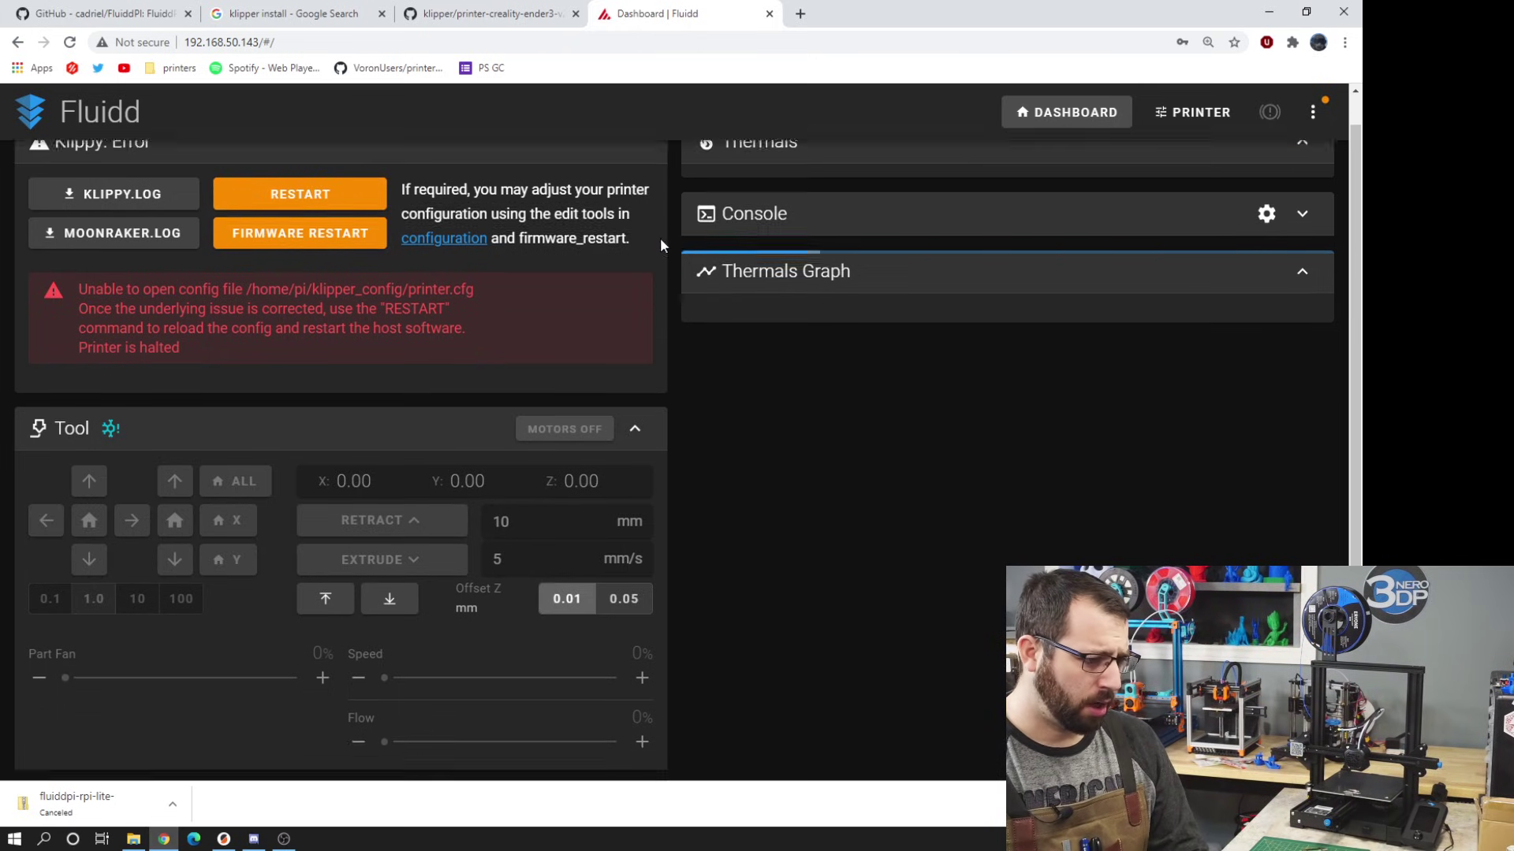
{"action": "scroll", "coordinate": [570, 264], "scroll_direction": "up", "scroll_amount": 1}
{"action": "left_click_drag", "start_coordinate": [294, 382], "coordinate": [98, 324]}
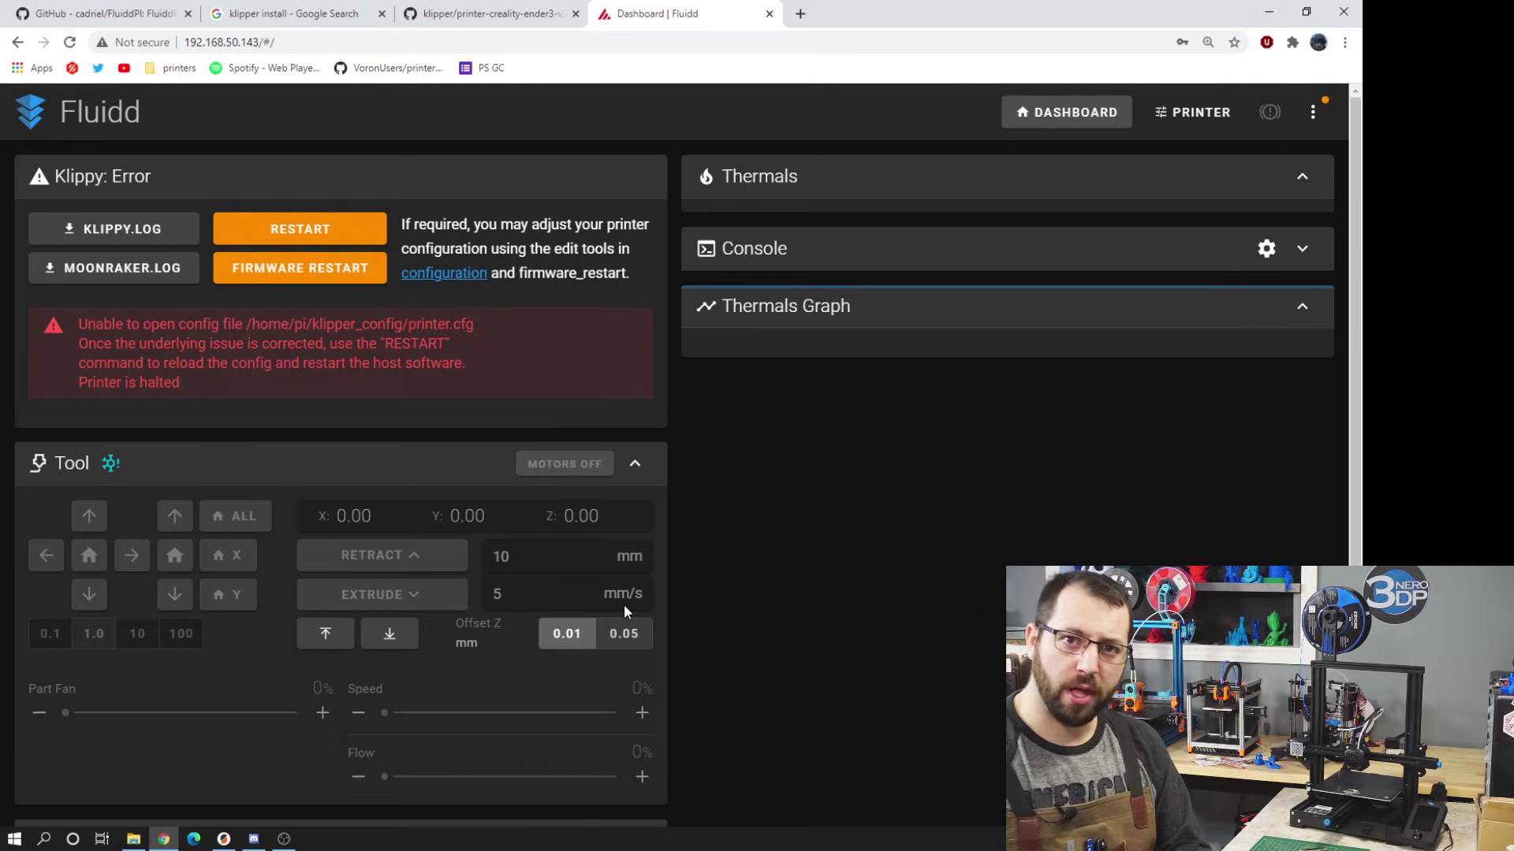
- Launch PuTTY Configuration by searching 'putty' from the Start menu
{"action": "key", "text": "super"}
{"action": "key", "text": "Escape"}
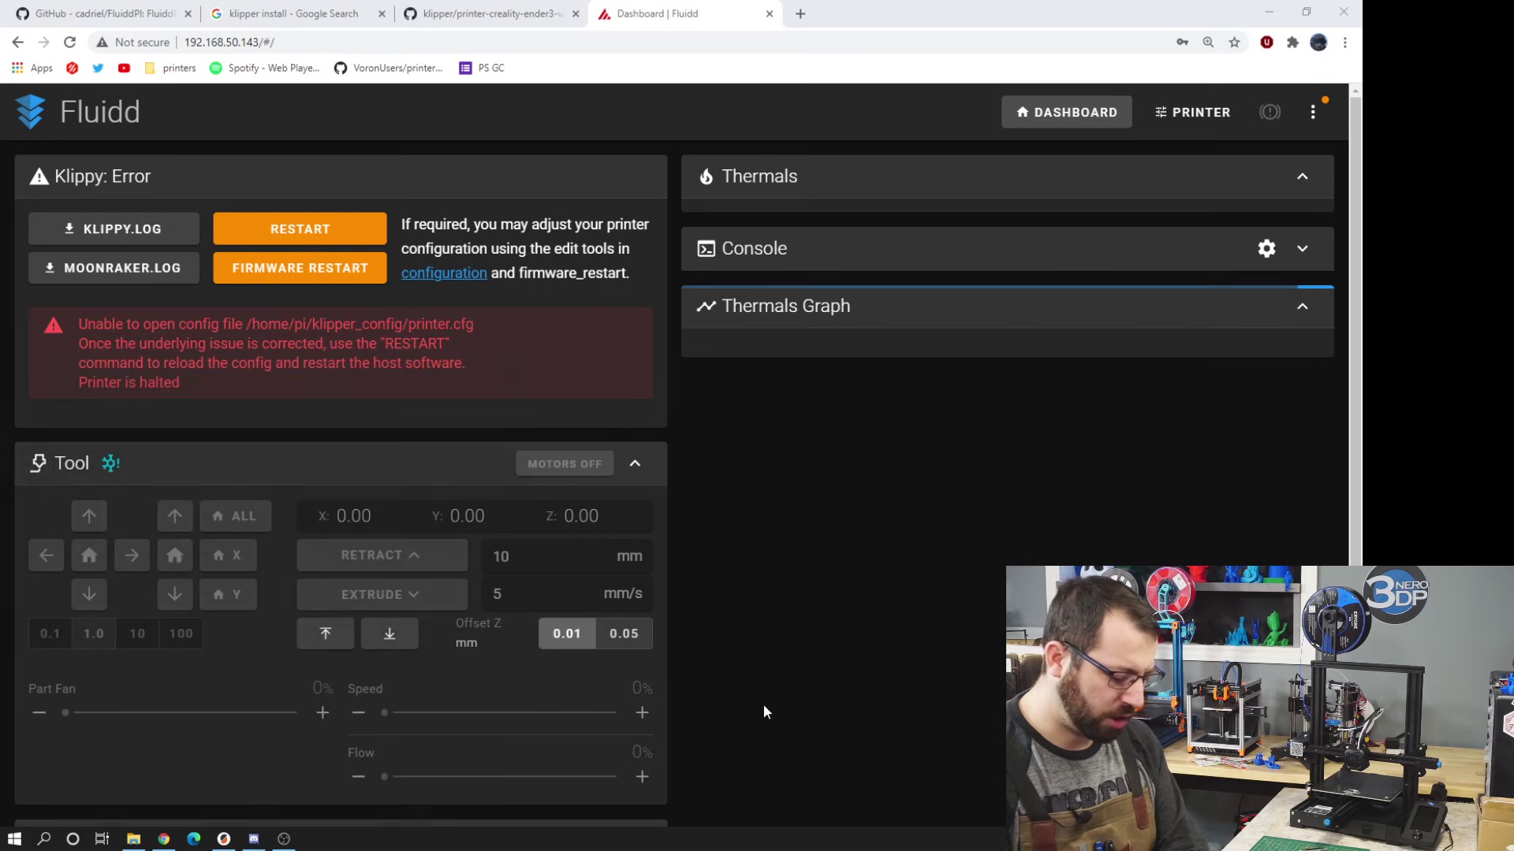
{"action": "key", "text": "super"}
{"action": "type", "text": "putty"}
{"action": "key", "text": "Return"}
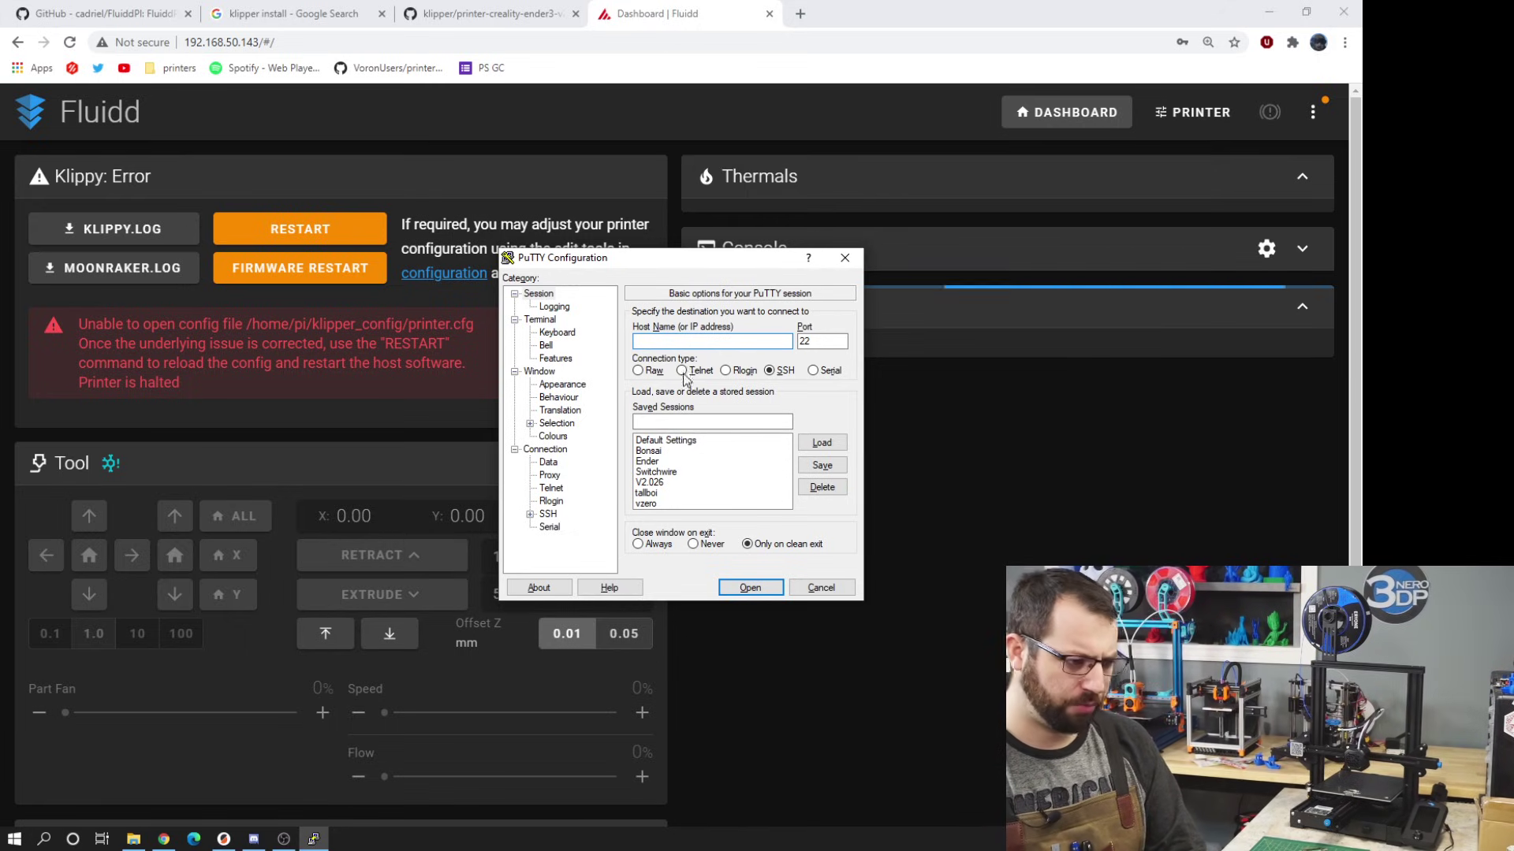
- Connect to the Pi at 192.168.50.143, accept the host key, and enter the pi user's password
{"action": "double_click", "coordinate": [648, 461]}
{"action": "left_click", "coordinate": [603, 545]}
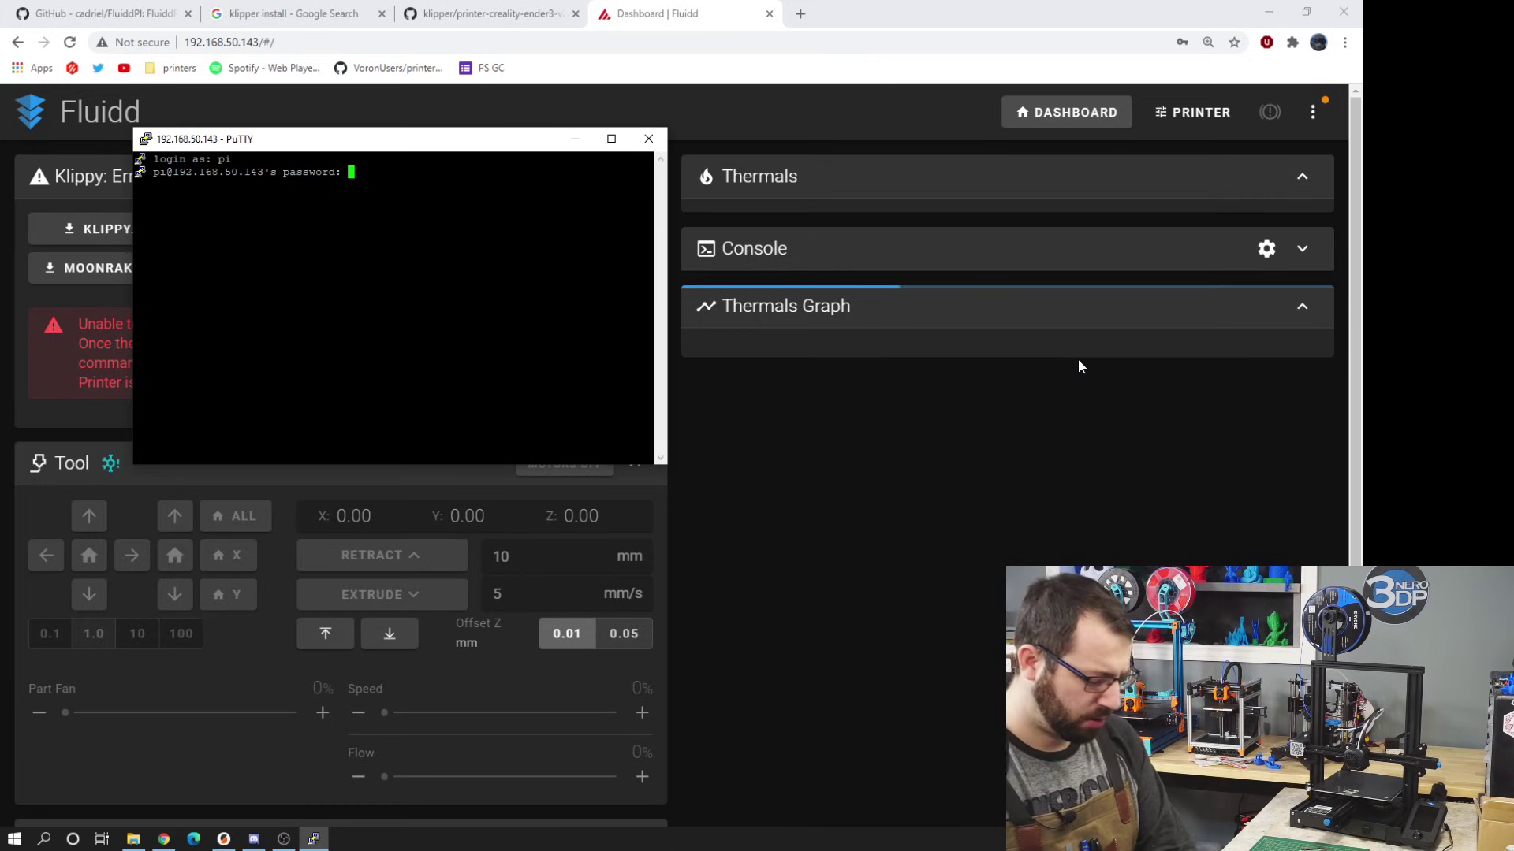
{"action": "type", "text": "raspberry"}
{"action": "key", "text": "Return"}
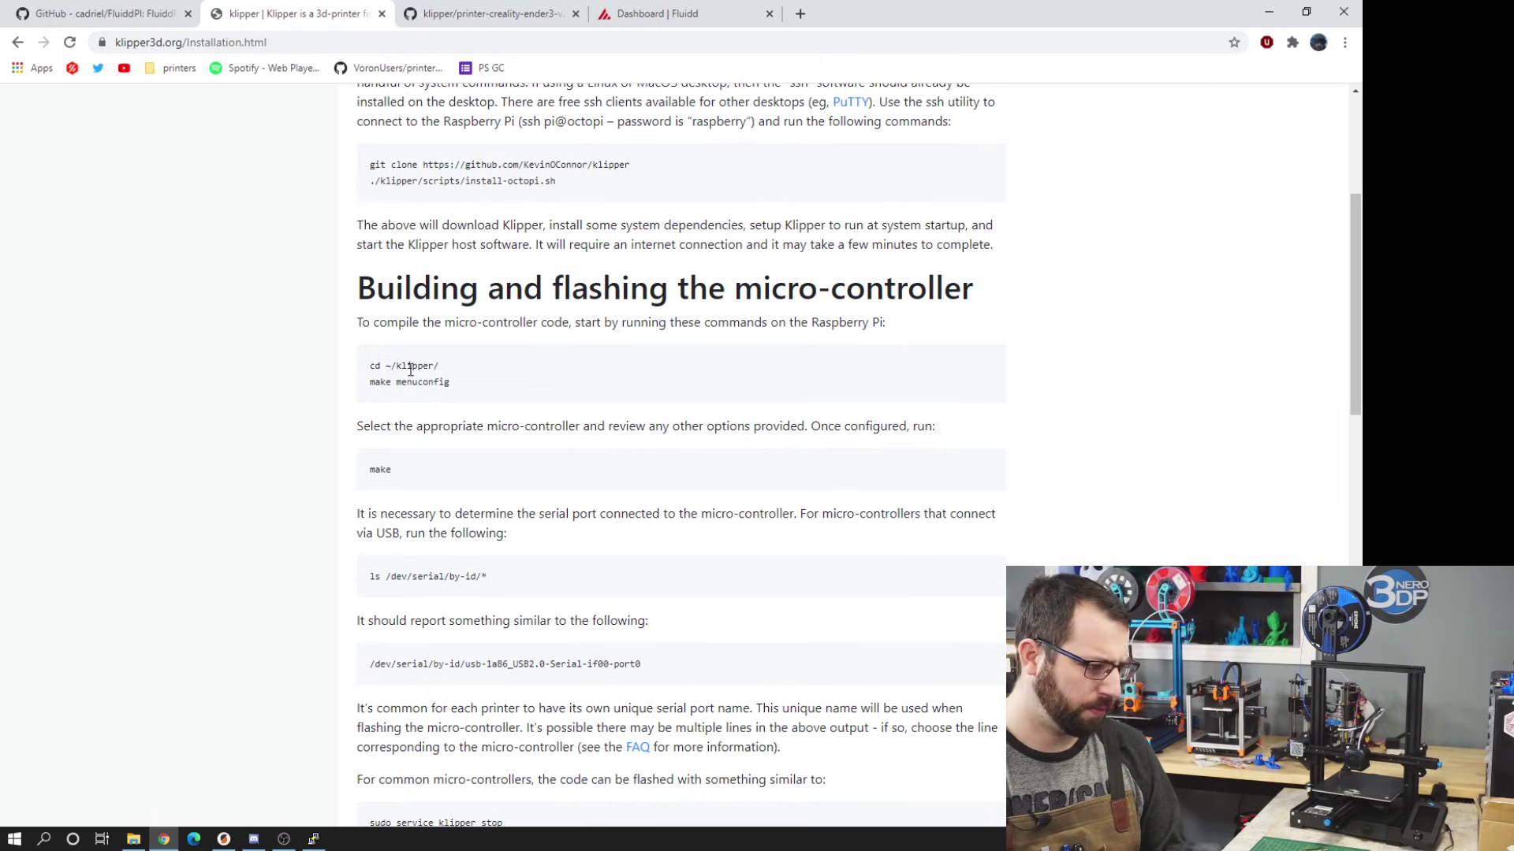
- Change into the ~/klipper/ directory in the Pi's terminal
{"action": "key", "text": "alt+Tab"}
{"action": "type", "text": "cd ~/klipper/"}
{"action": "key", "text": "Return"}
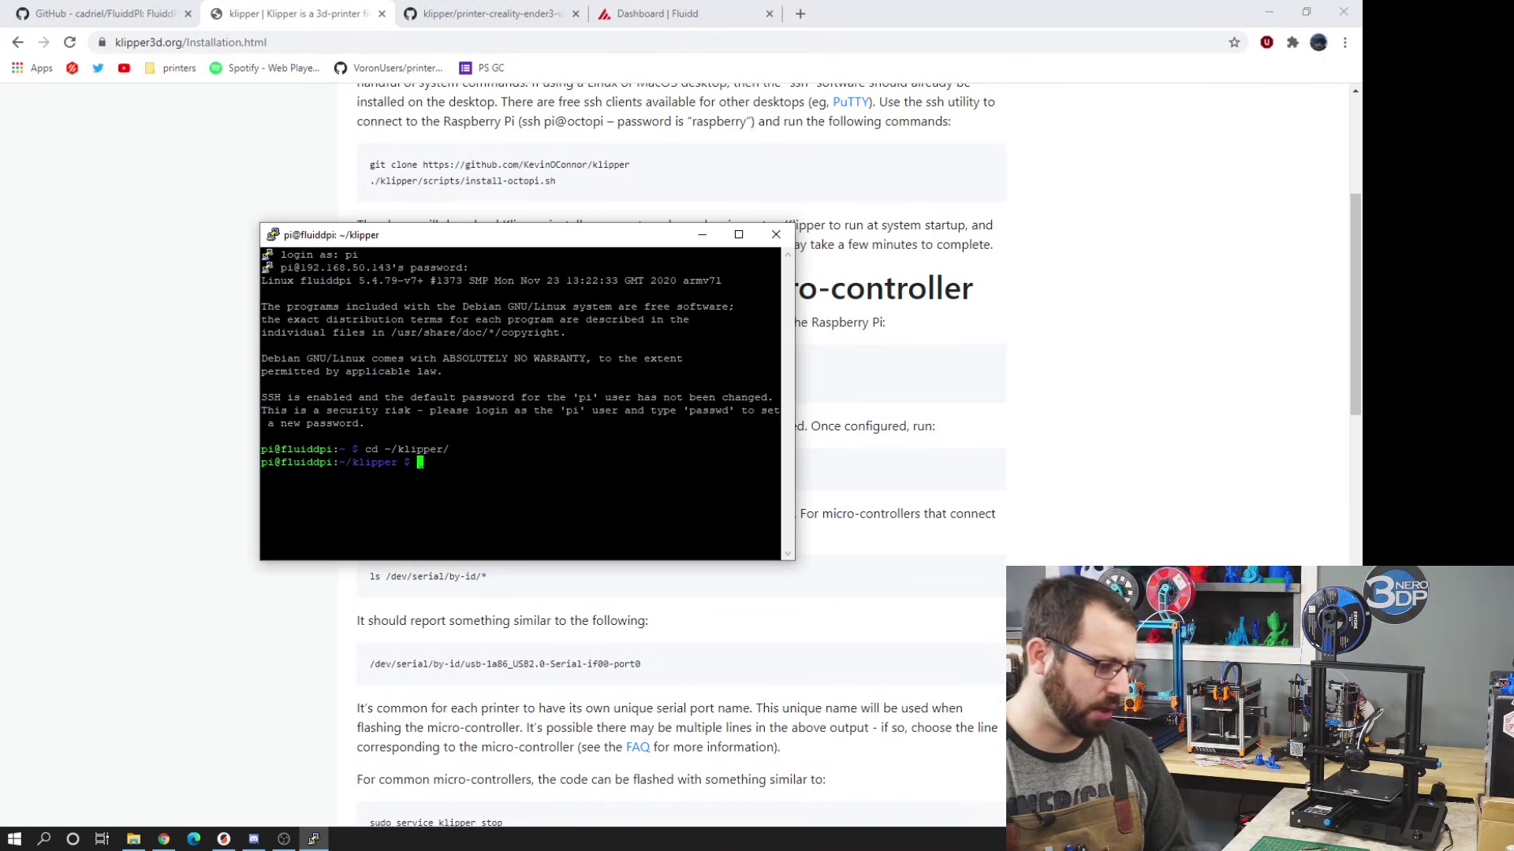
- Copy 'make menuconfig' from the Klipper docs and run it in PuTTY
{"action": "key", "text": "alt+Tab"}
{"action": "left_click_drag", "start_coordinate": [482, 383], "coordinate": [370, 383]}
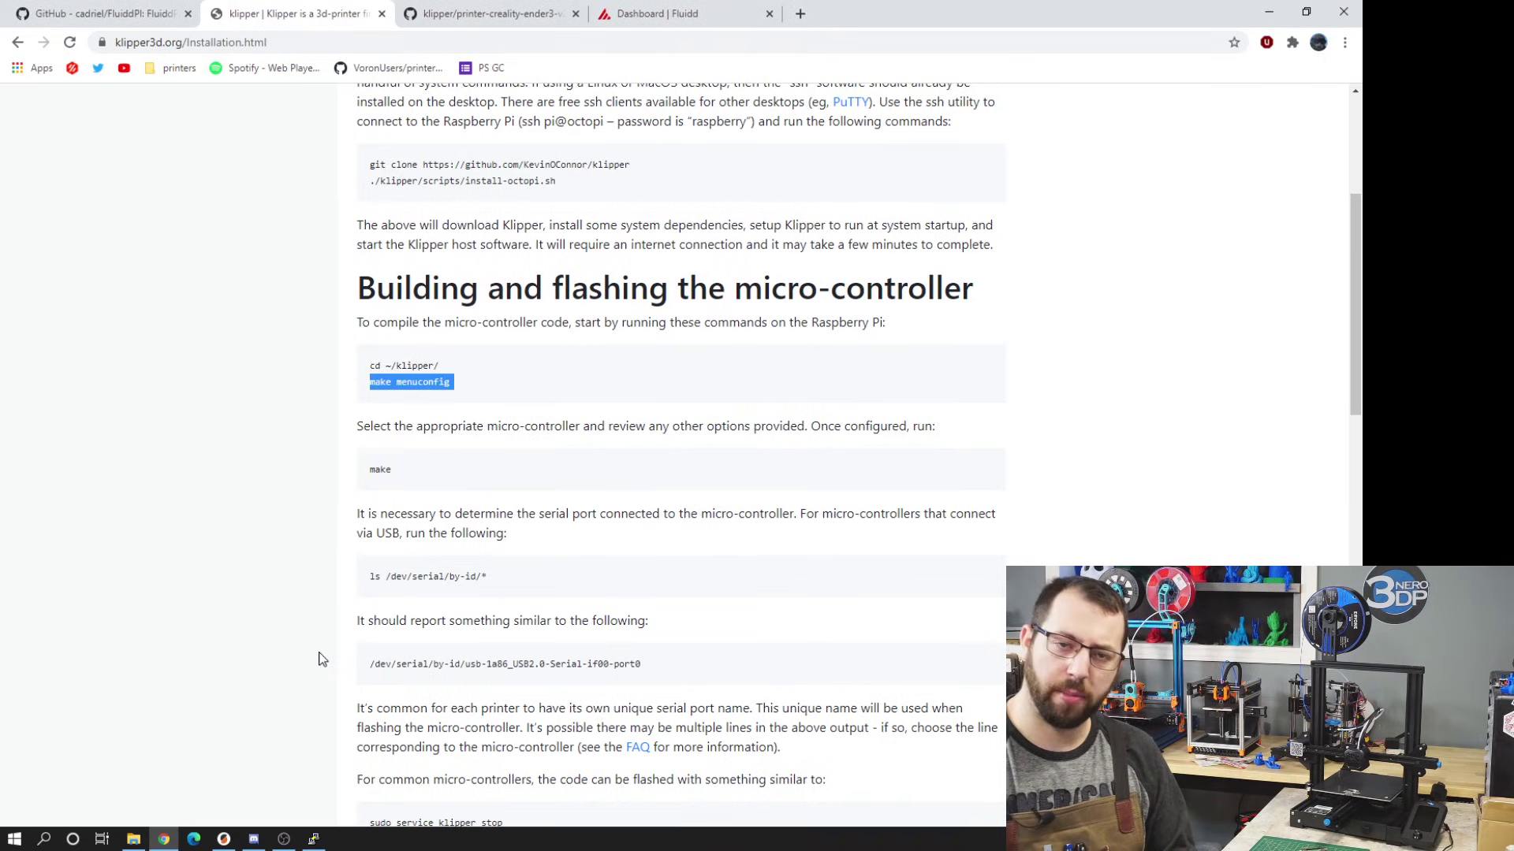
{"action": "left_click", "coordinate": [314, 839]}
{"action": "right_click", "coordinate": [737, 547]}
{"action": "key", "text": "Return"}
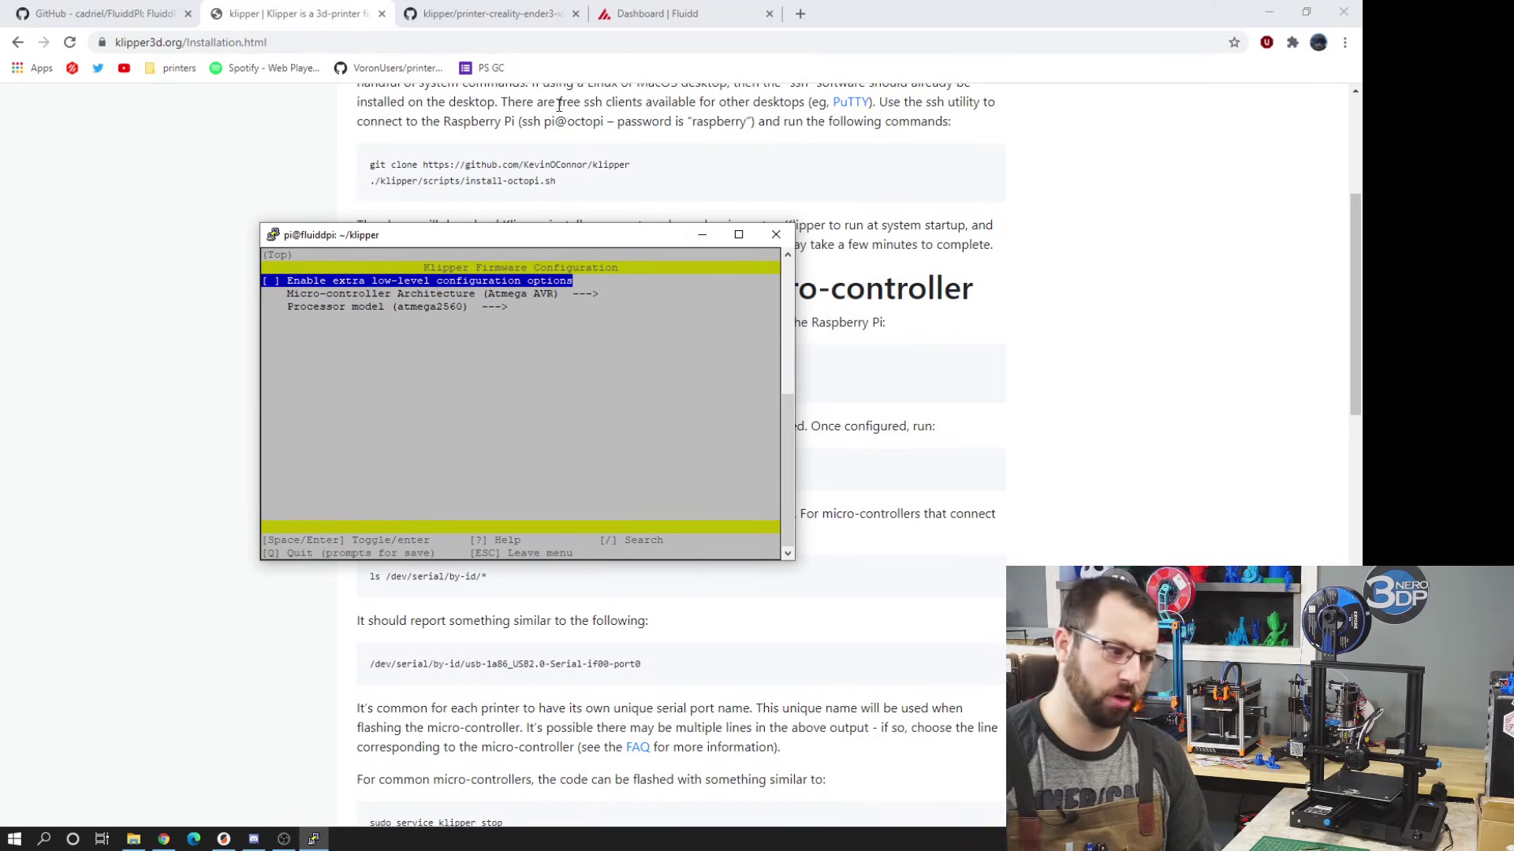
{"action": "left_click", "coordinate": [486, 15]}
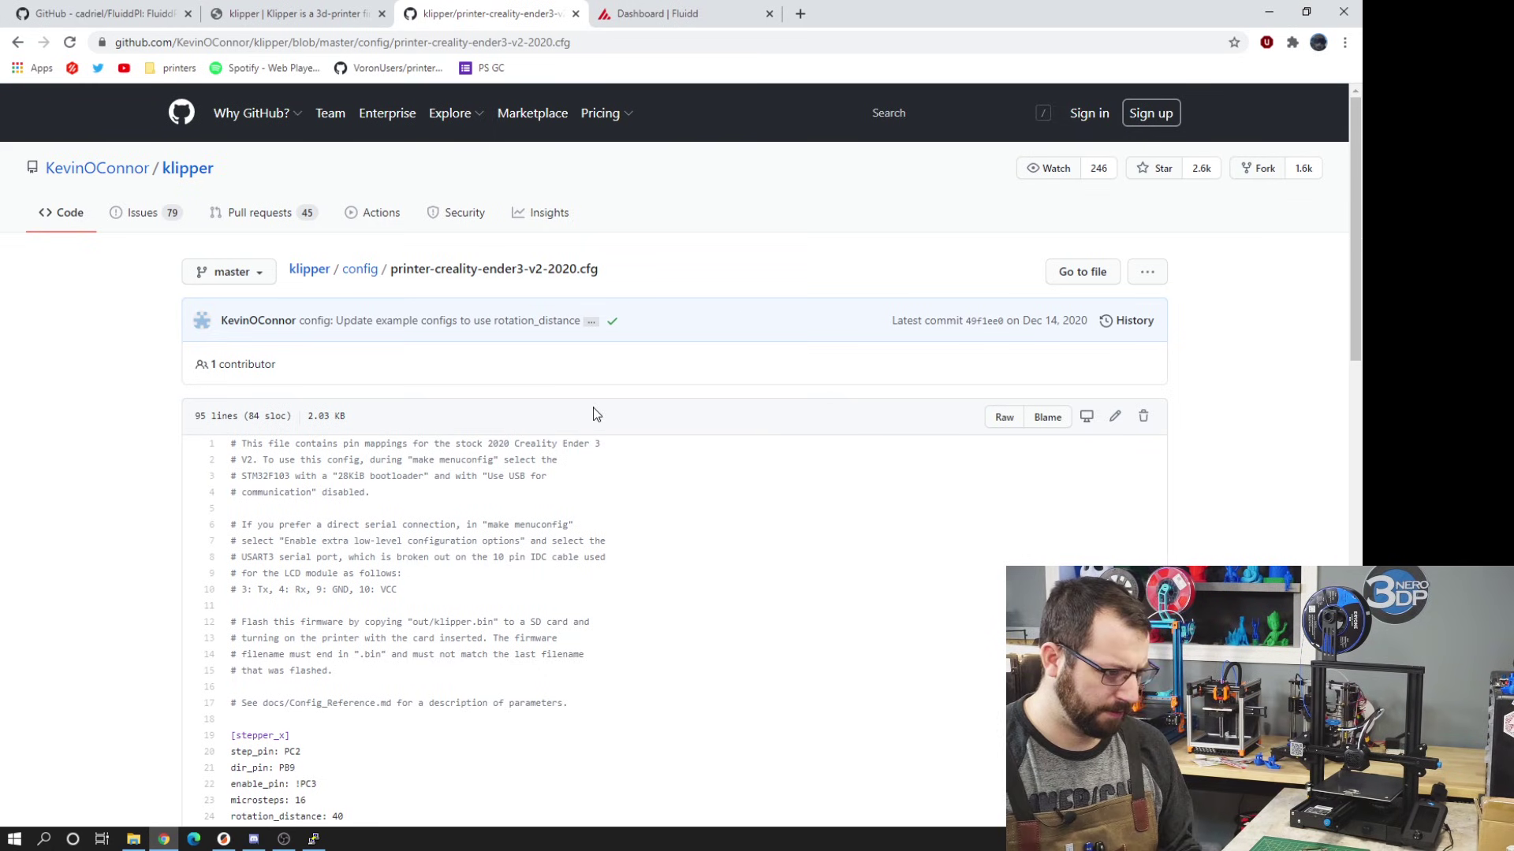
- Scroll to the Ender 3 V2 config's header notes and select STM32F103 on line 3
{"action": "scroll", "coordinate": [593, 408], "scroll_direction": "up", "scroll_amount": 3, "text": "ctrl"}
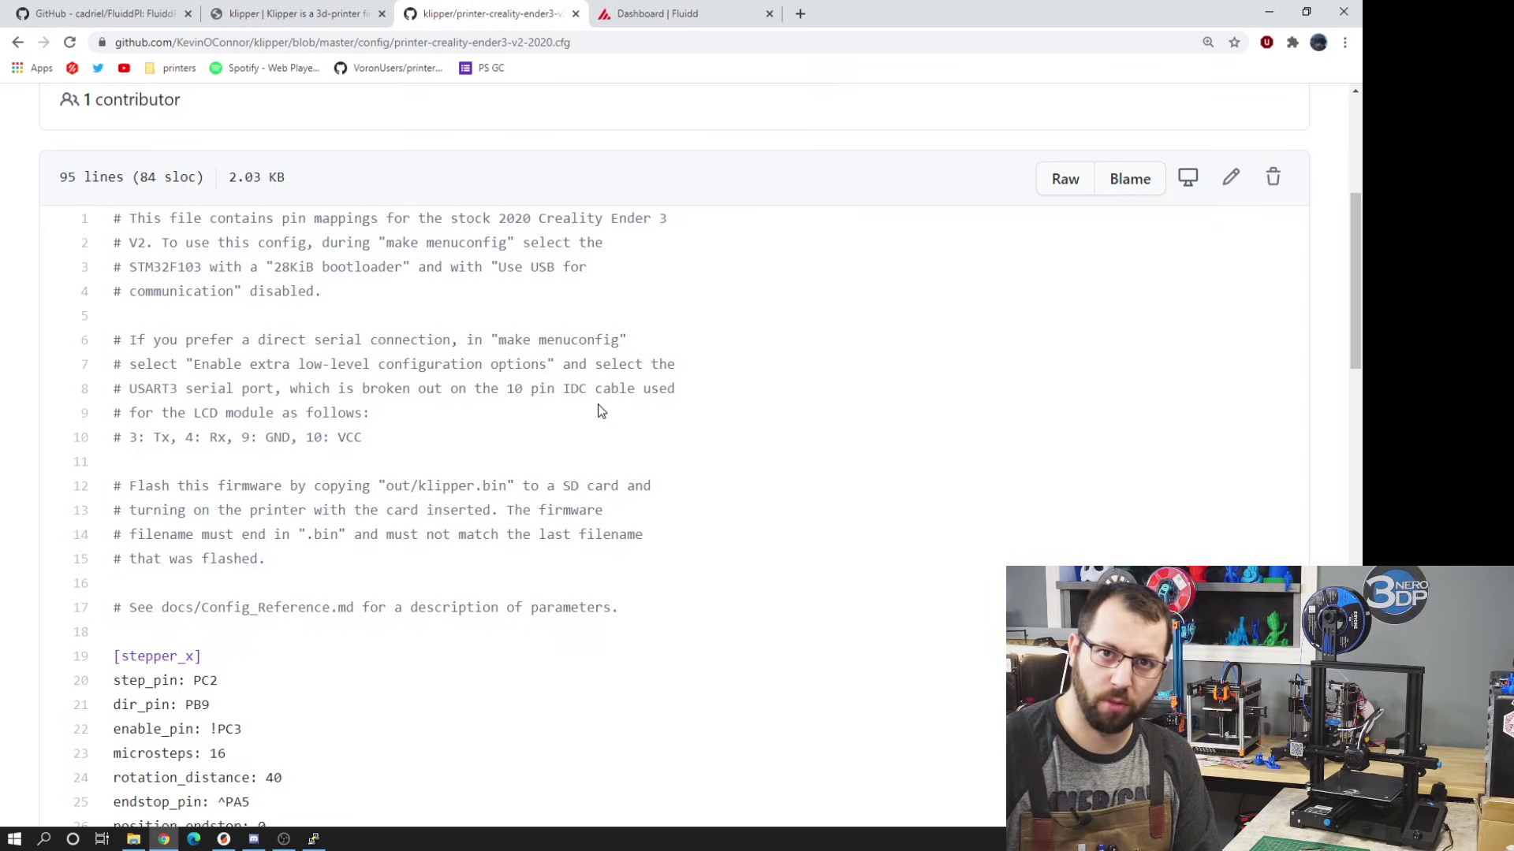
{"action": "scroll", "coordinate": [323, 175], "scroll_direction": "up", "scroll_amount": 2}
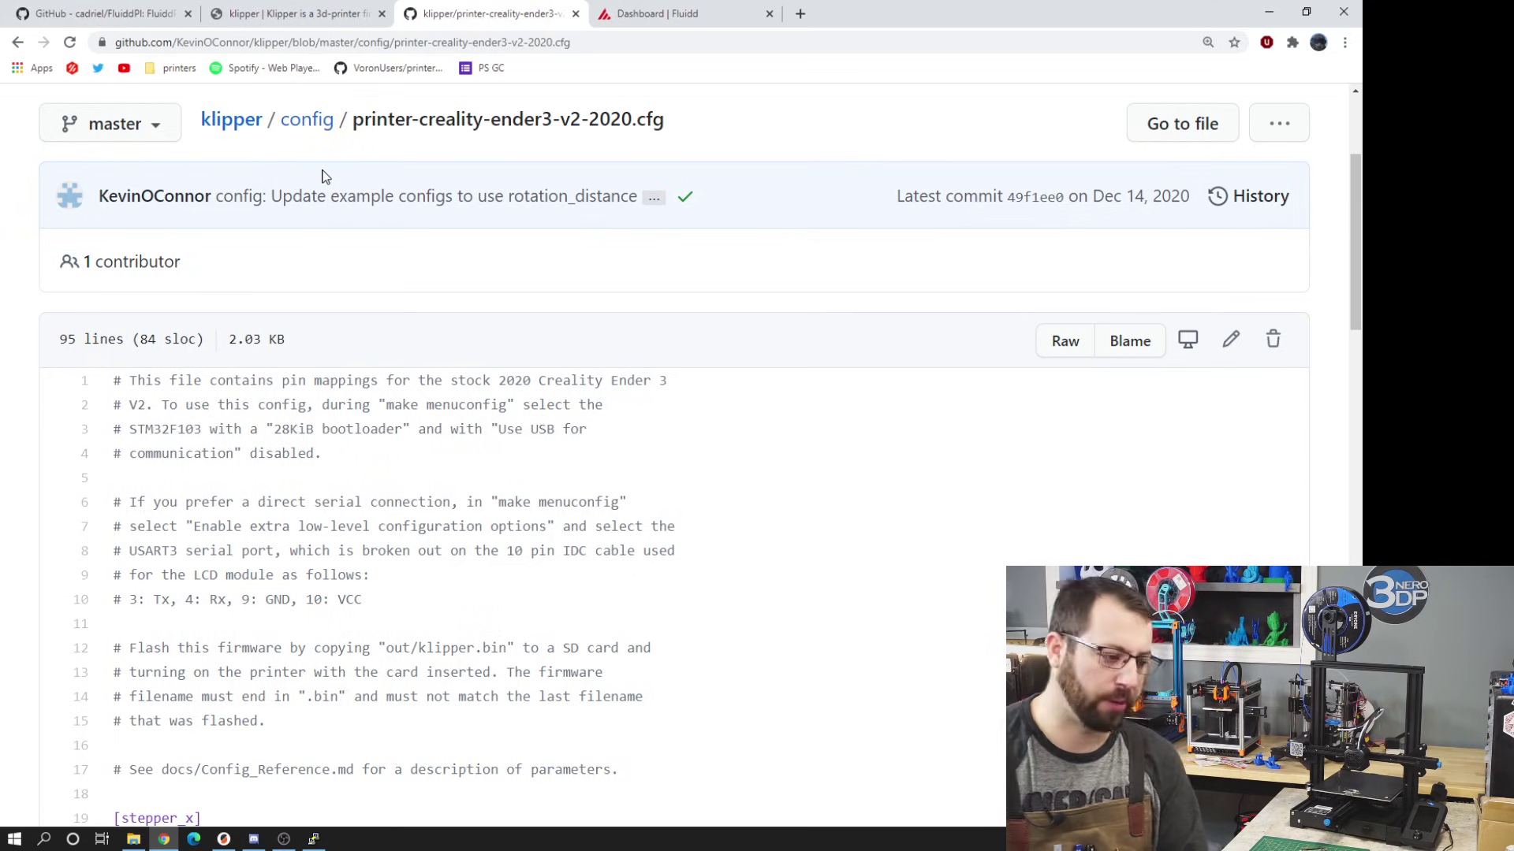
{"action": "scroll", "coordinate": [350, 274], "scroll_direction": "down", "scroll_amount": 2}
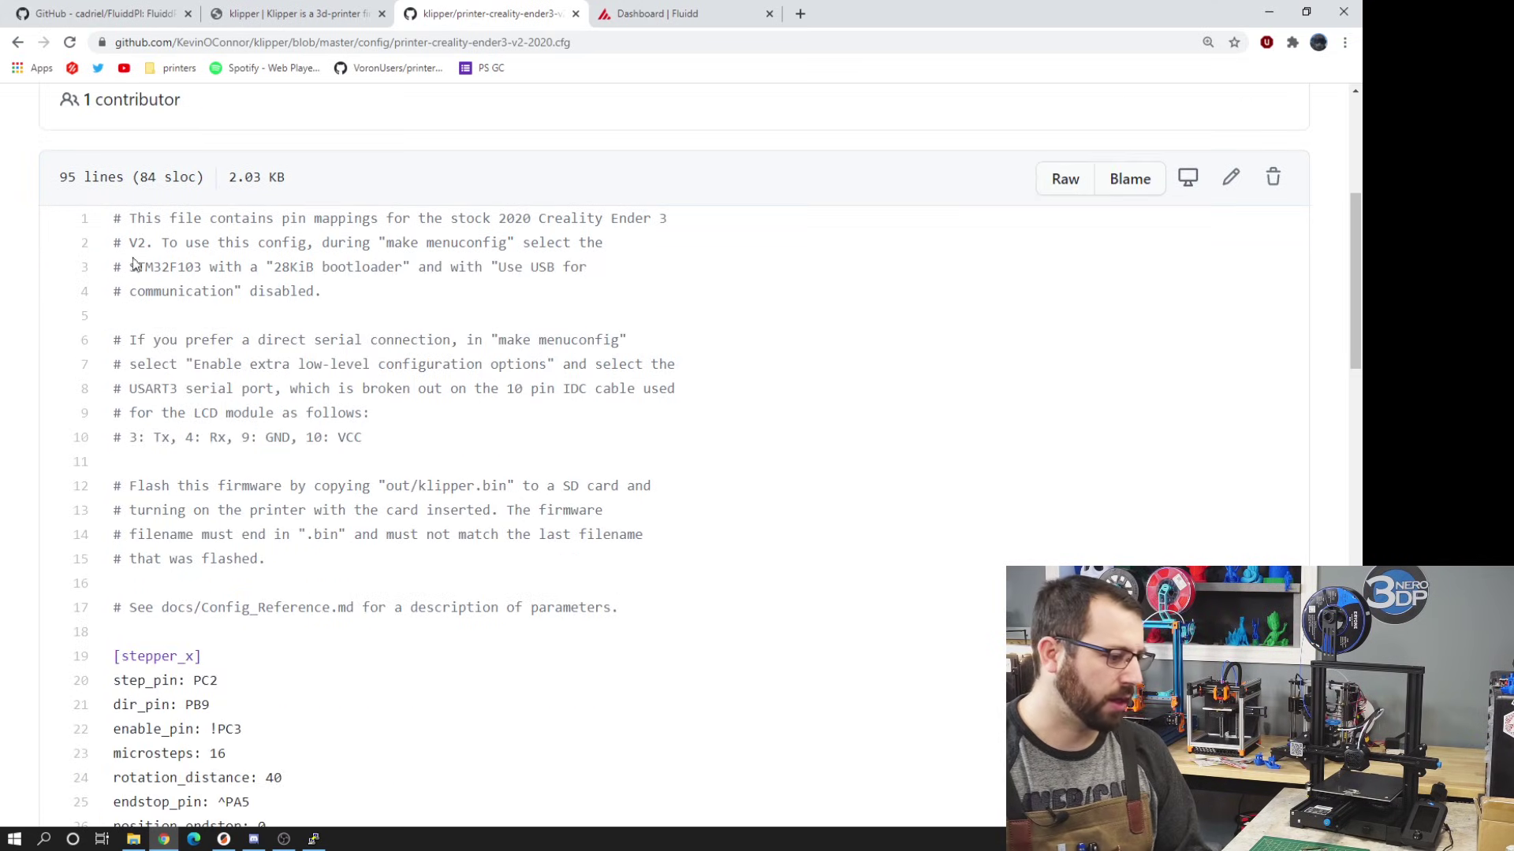
{"action": "left_click_drag", "start_coordinate": [131, 266], "coordinate": [209, 269]}
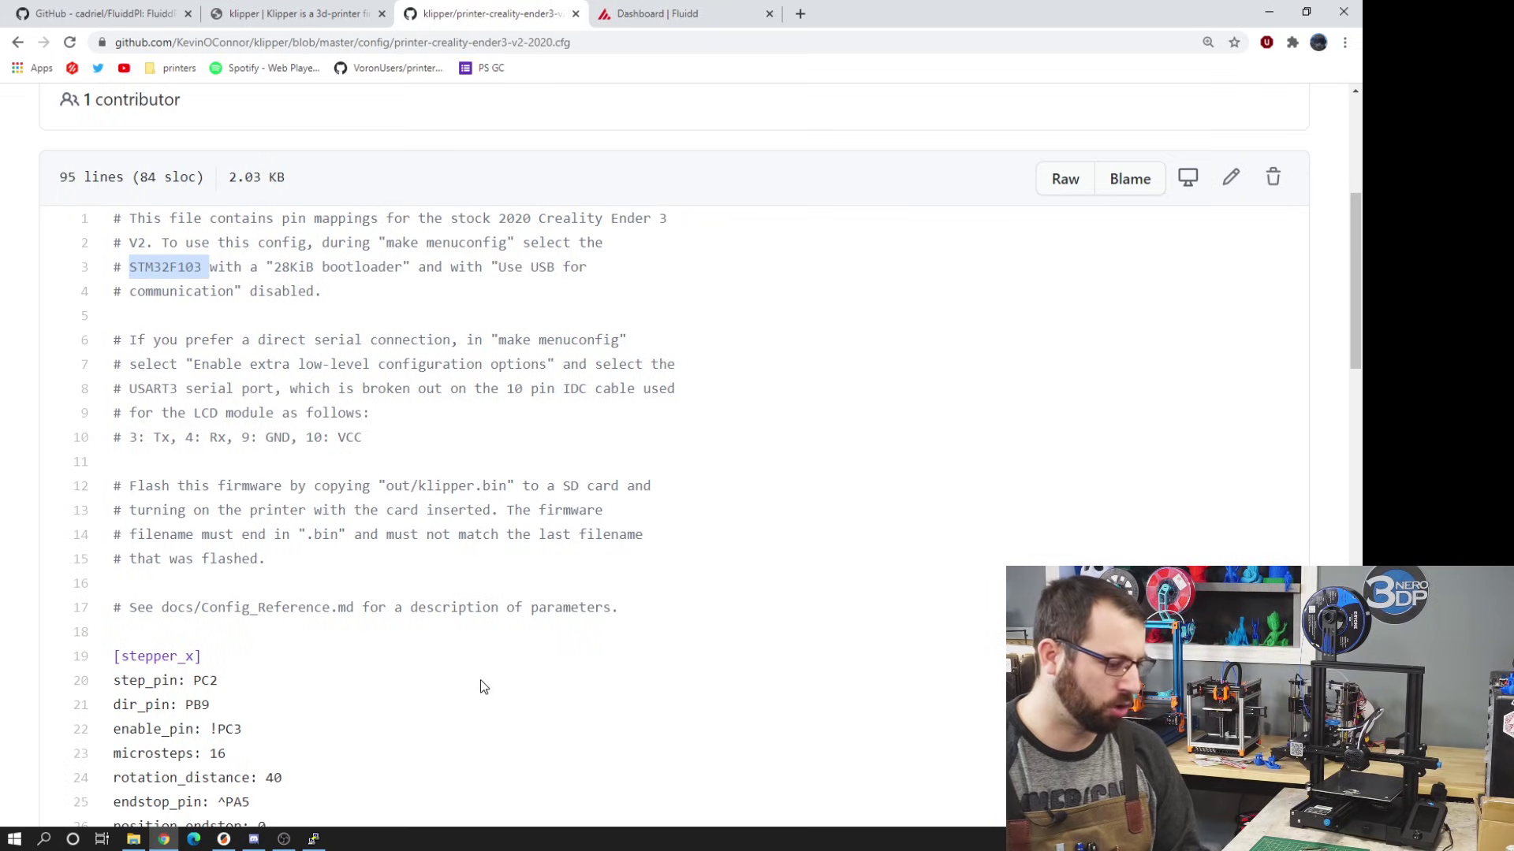
- Set the micro-controller architecture to STMicroelectronics STM32 in menuconfig
{"action": "left_click", "coordinate": [317, 838]}
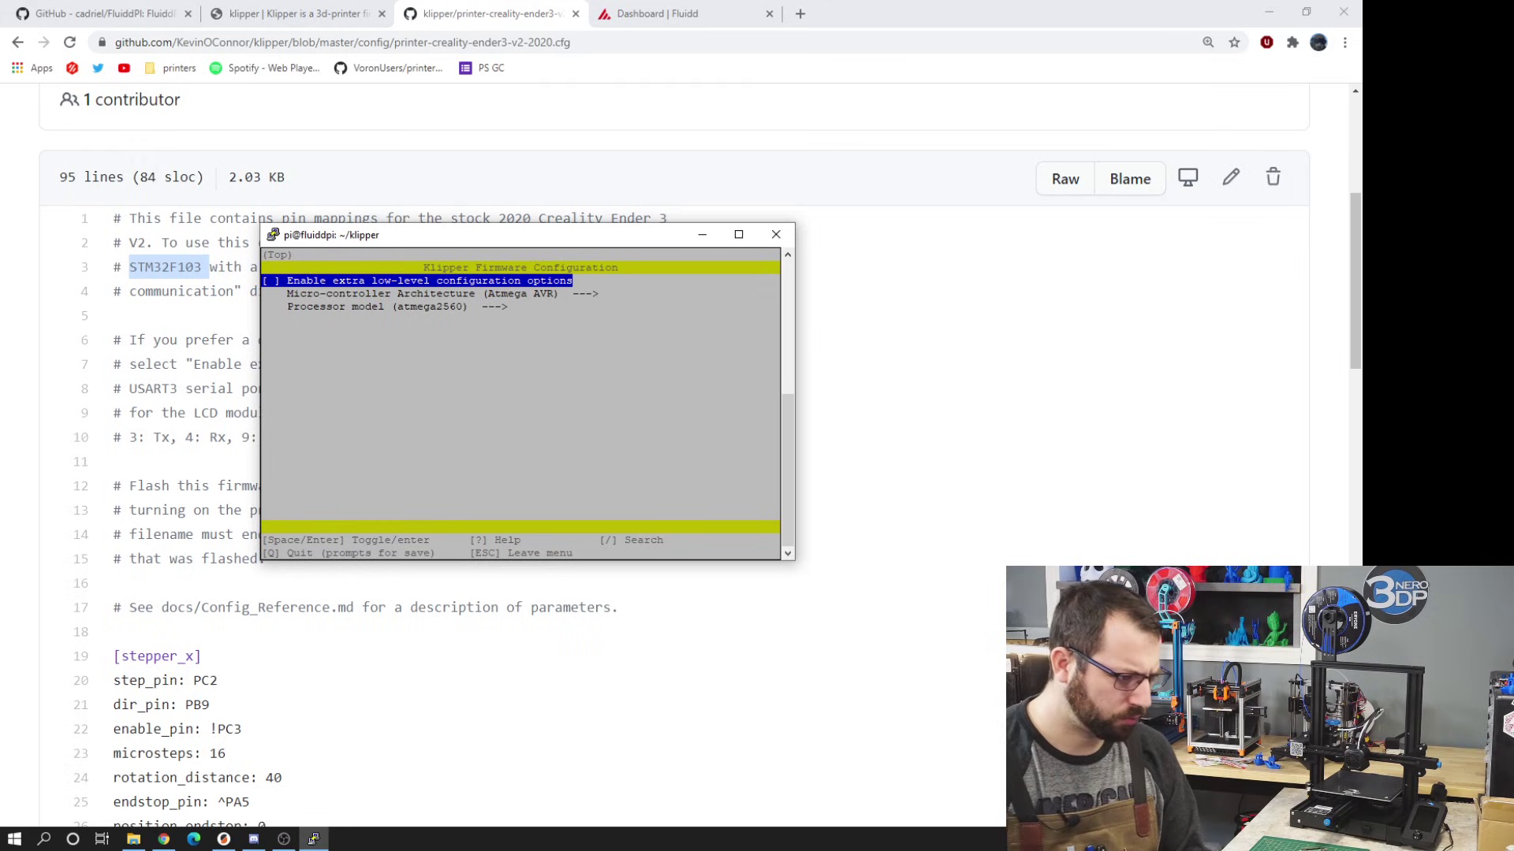
{"action": "key", "text": "Down"}
{"action": "key", "text": "Return"}
{"action": "key", "text": "Down"}
{"action": "key", "text": "Down"}
{"action": "key", "text": "Down"}
{"action": "key", "text": "Down"}
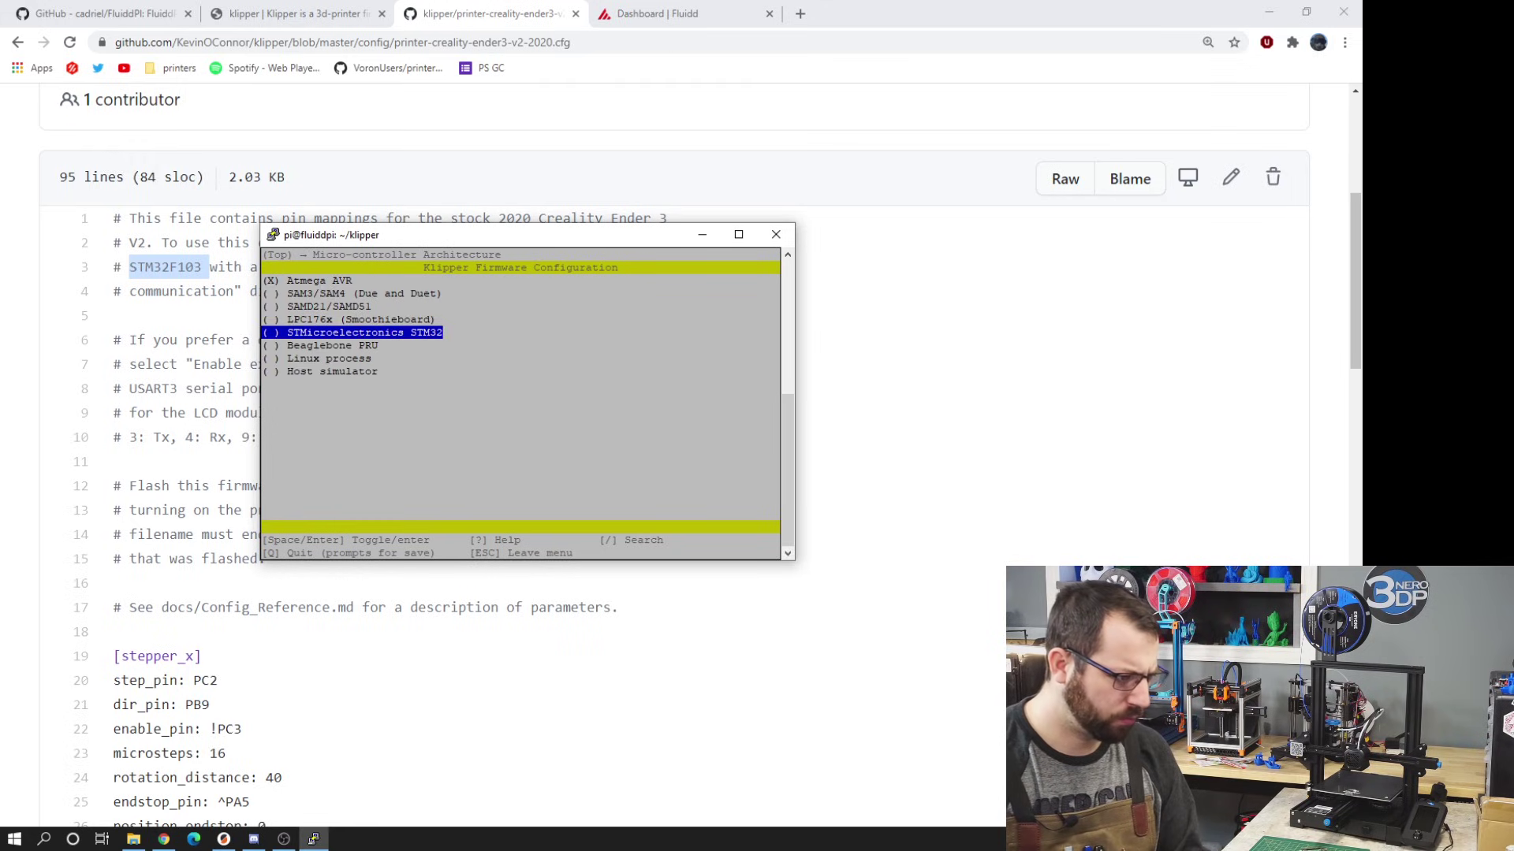
{"action": "key", "text": "Return"}
{"action": "key", "text": "Down"}
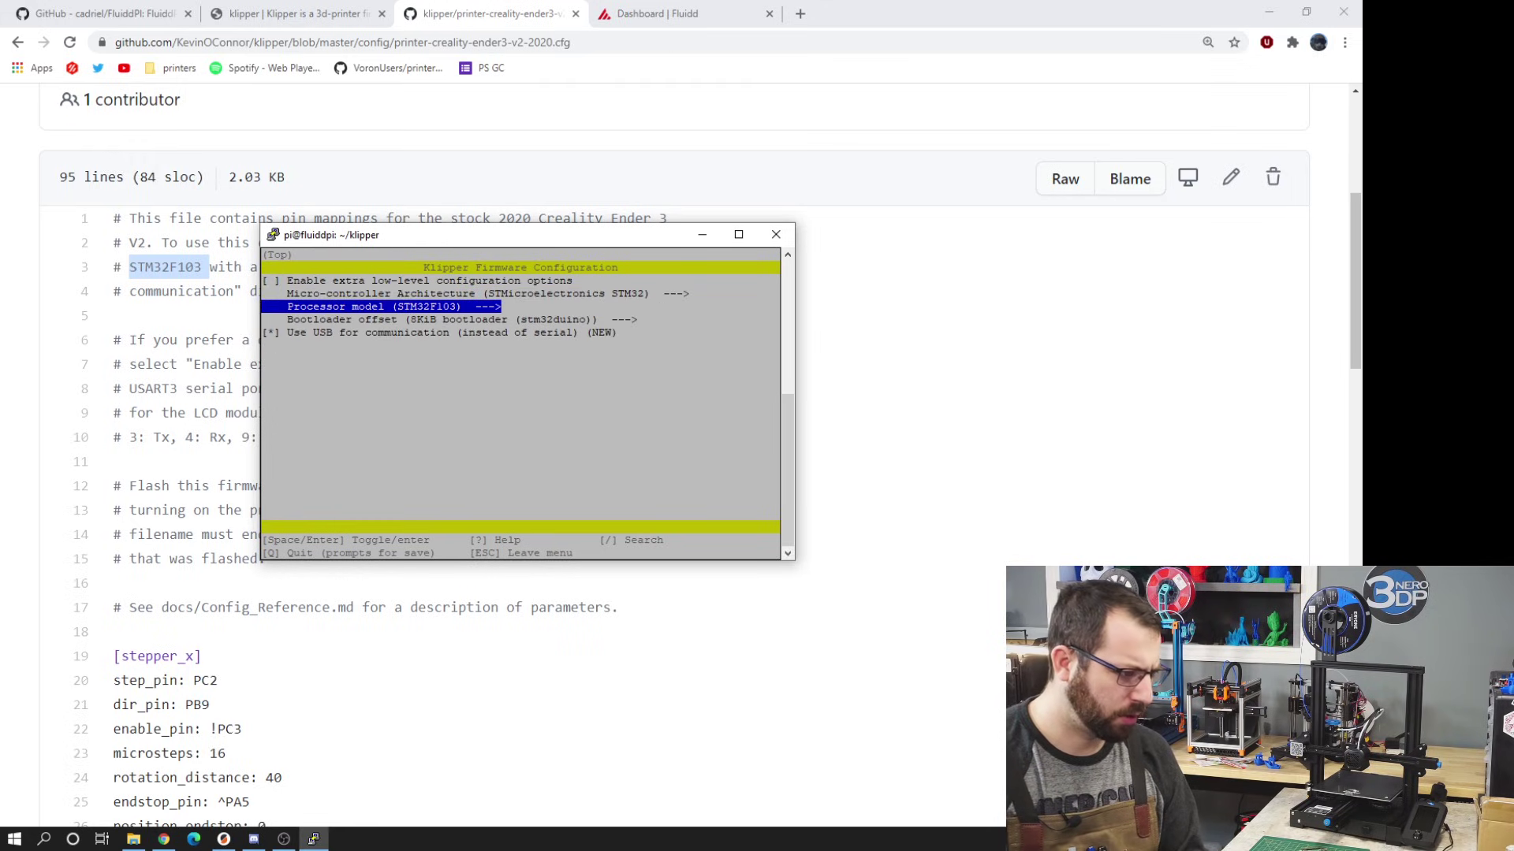
- Check the example config, then set the bootloader offset to 28KiB
{"action": "left_click", "coordinate": [904, 381]}
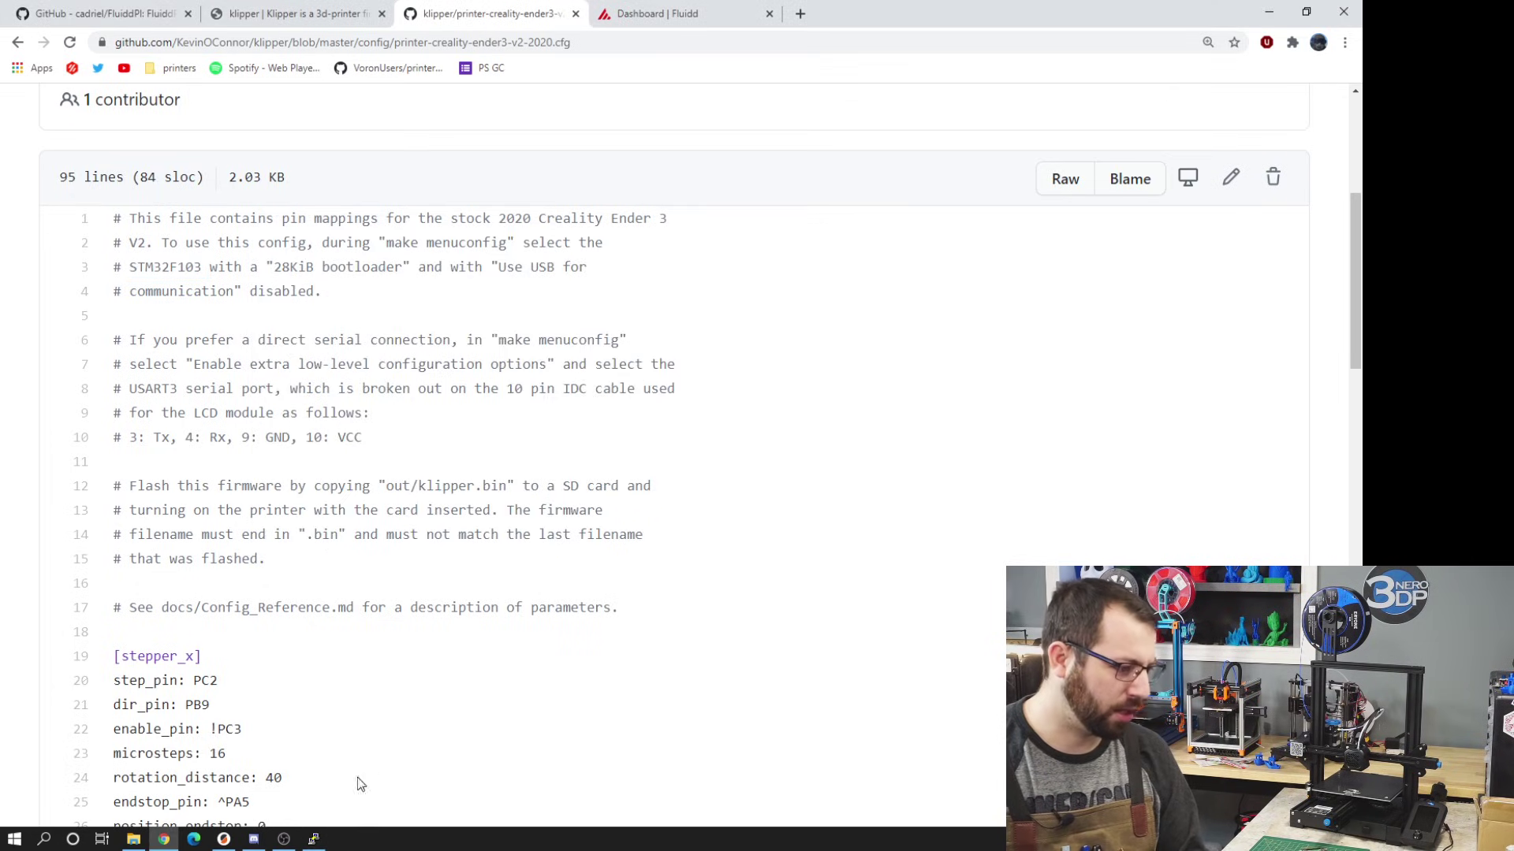
{"action": "left_click", "coordinate": [313, 839]}
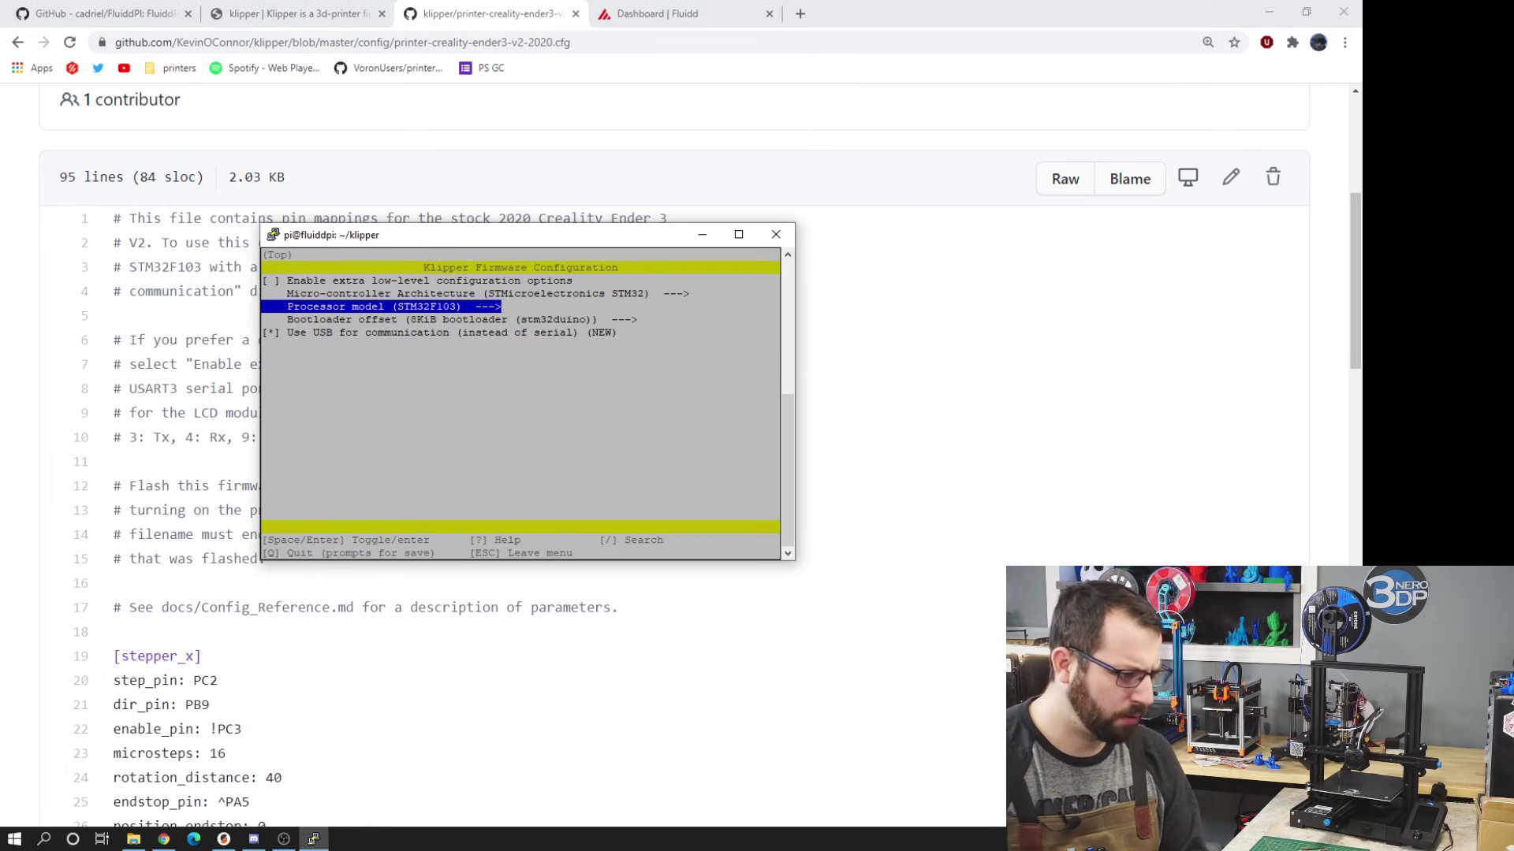
{"action": "key", "text": "Down"}
{"action": "key", "text": "Up"}
{"action": "key", "text": "Down"}
{"action": "key", "text": "Return"}
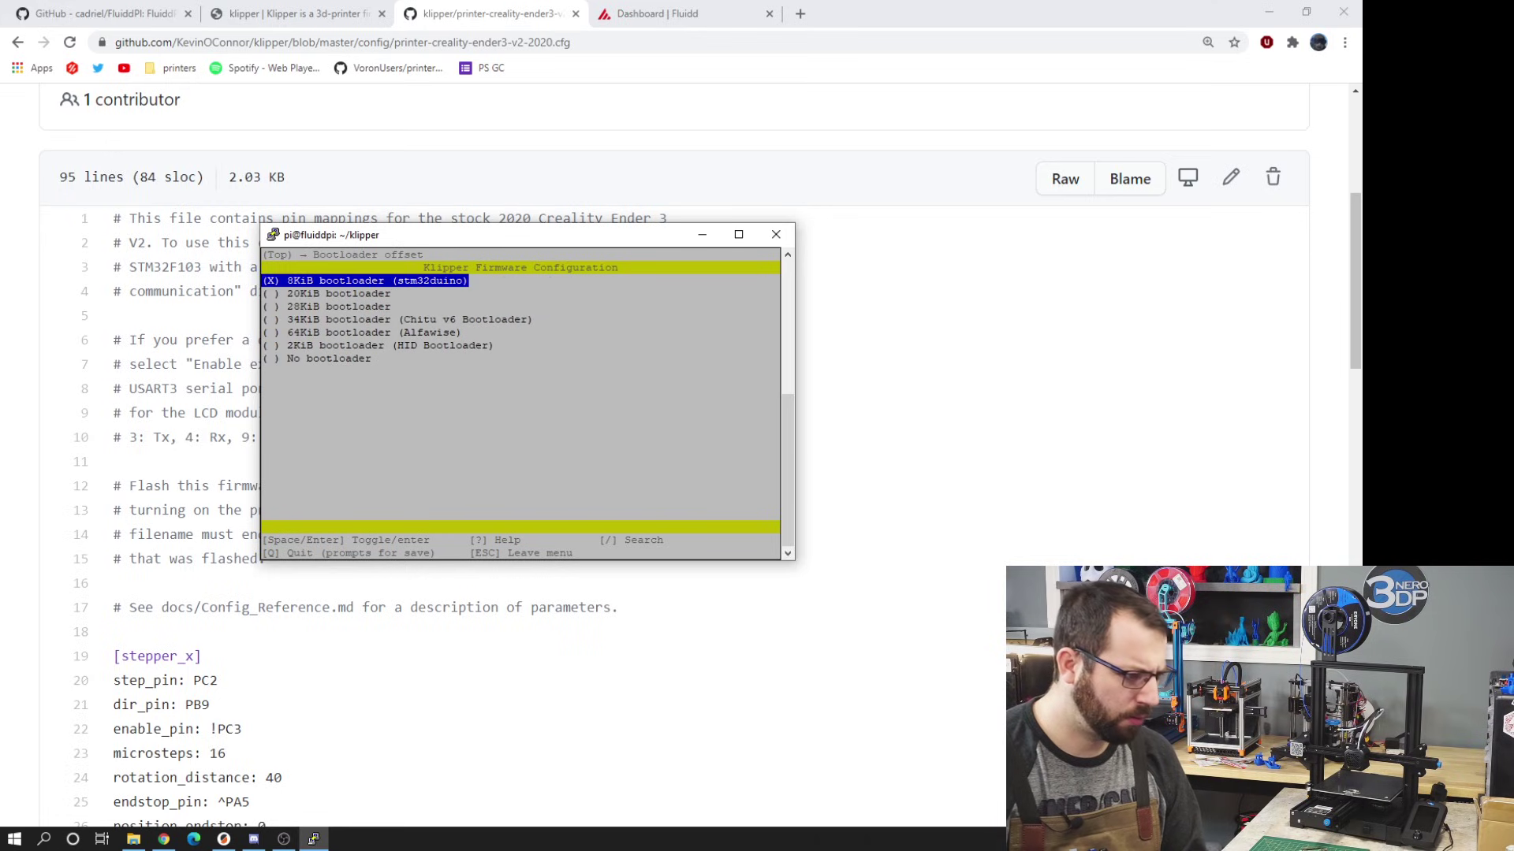
{"action": "key", "text": "Down"}
{"action": "key", "text": "Down"}
{"action": "key", "text": "Down"}
{"action": "key", "text": "Up"}
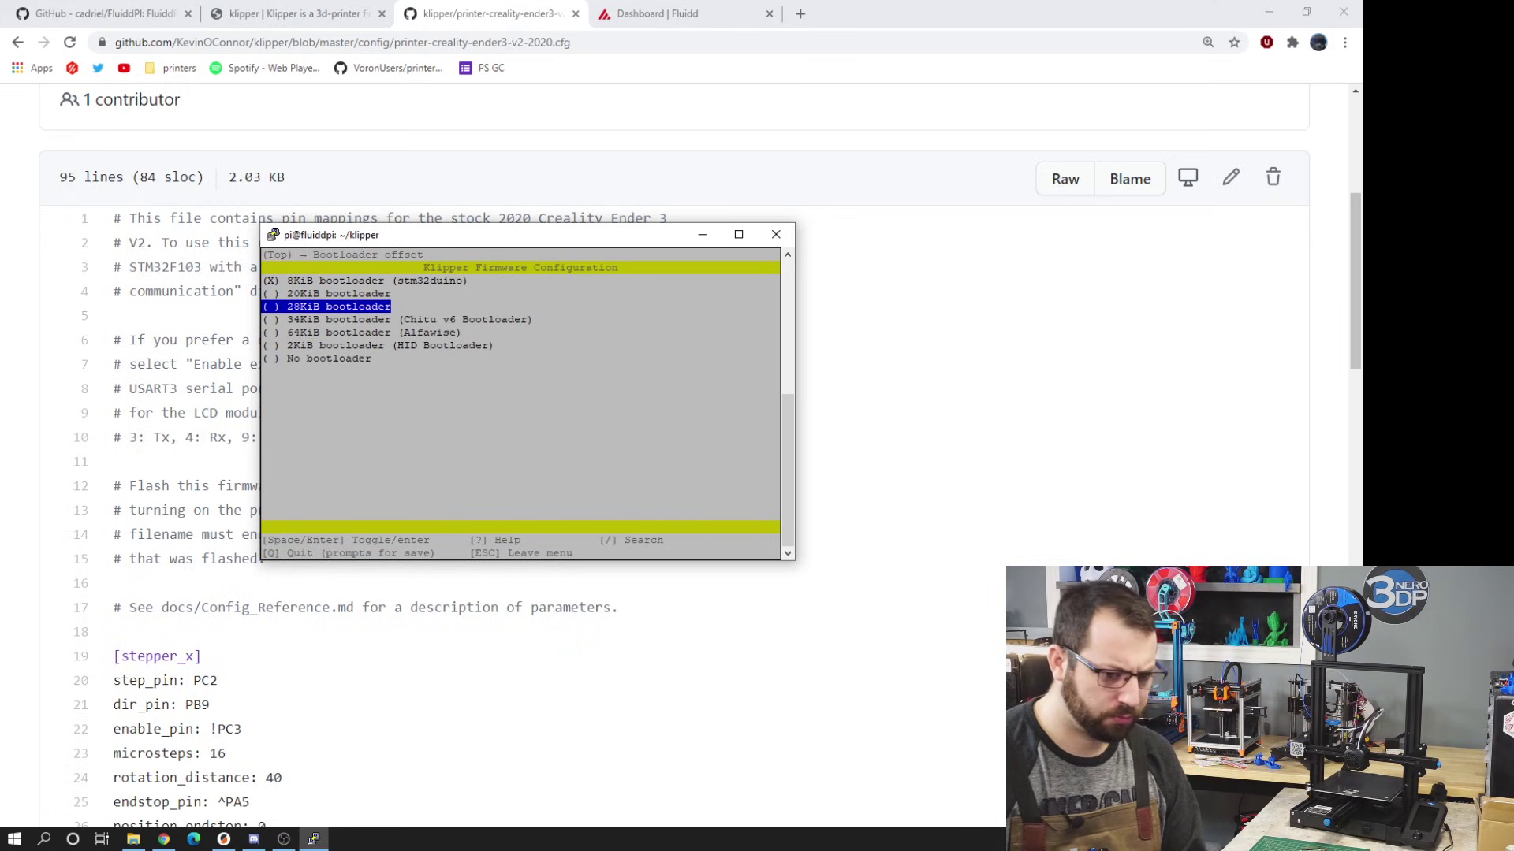
{"action": "key", "text": "Return"}
- Disable 'Use USB for communication', then quit menuconfig saving the configuration
{"action": "left_click_drag", "start_coordinate": [321, 291], "coordinate": [488, 271]}
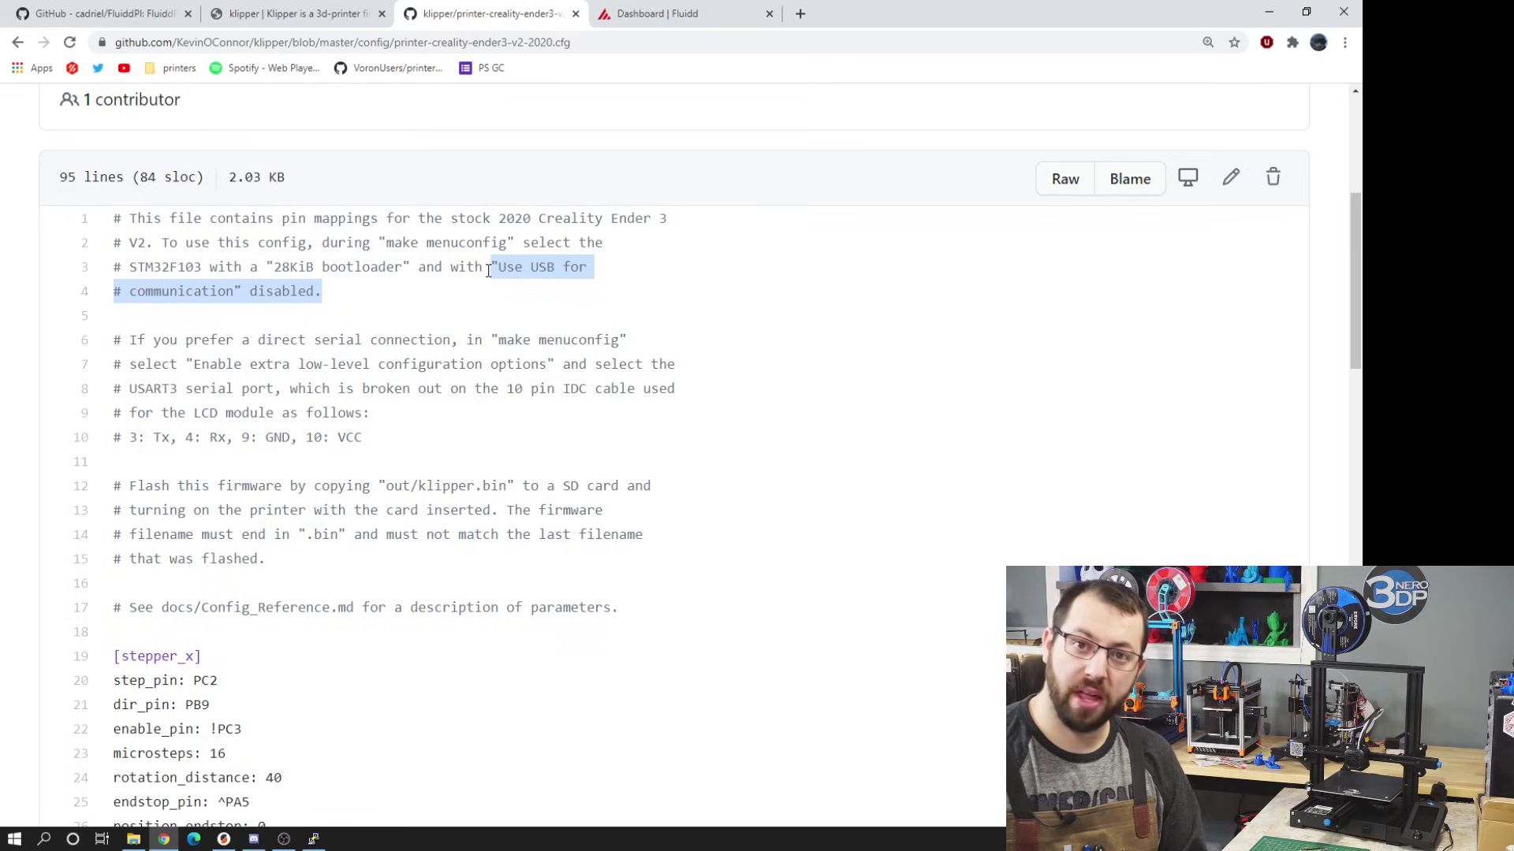
{"action": "left_click", "coordinate": [321, 840]}
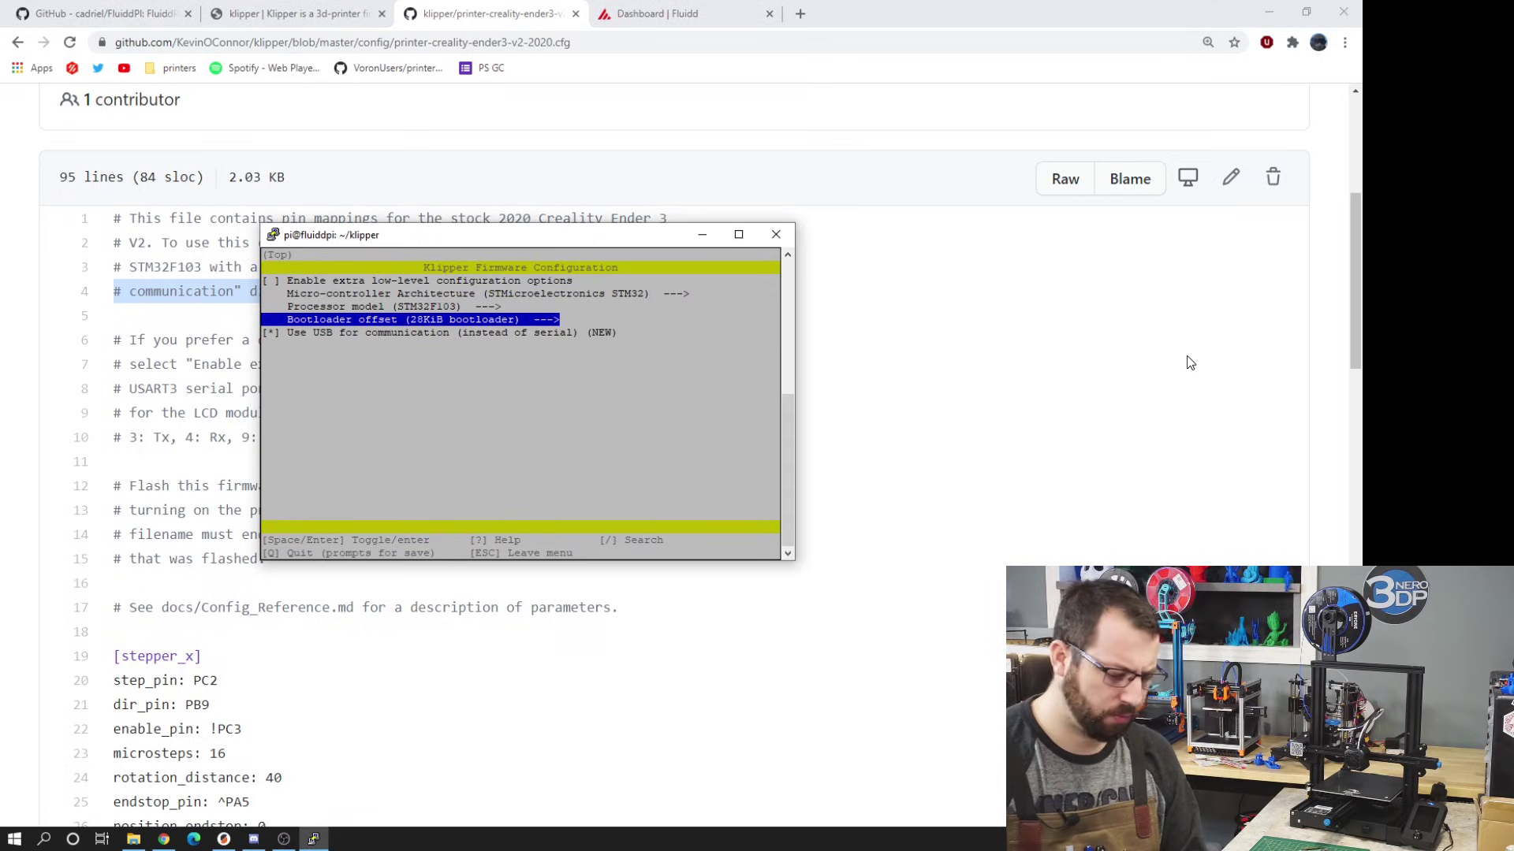
{"action": "key", "text": "Down"}
{"action": "key", "text": "space"}
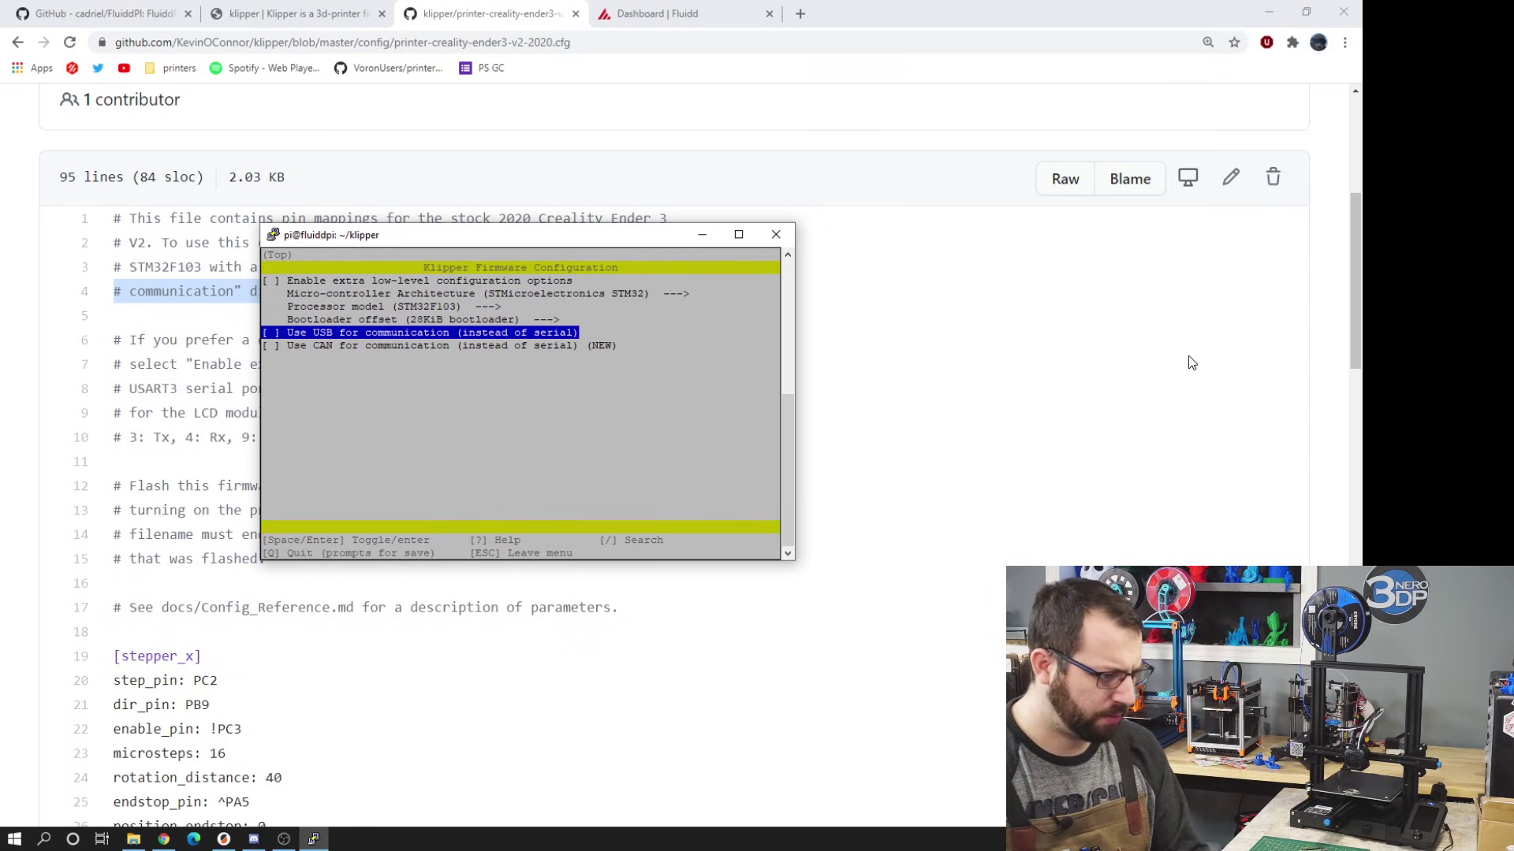
{"action": "key", "text": "q"}
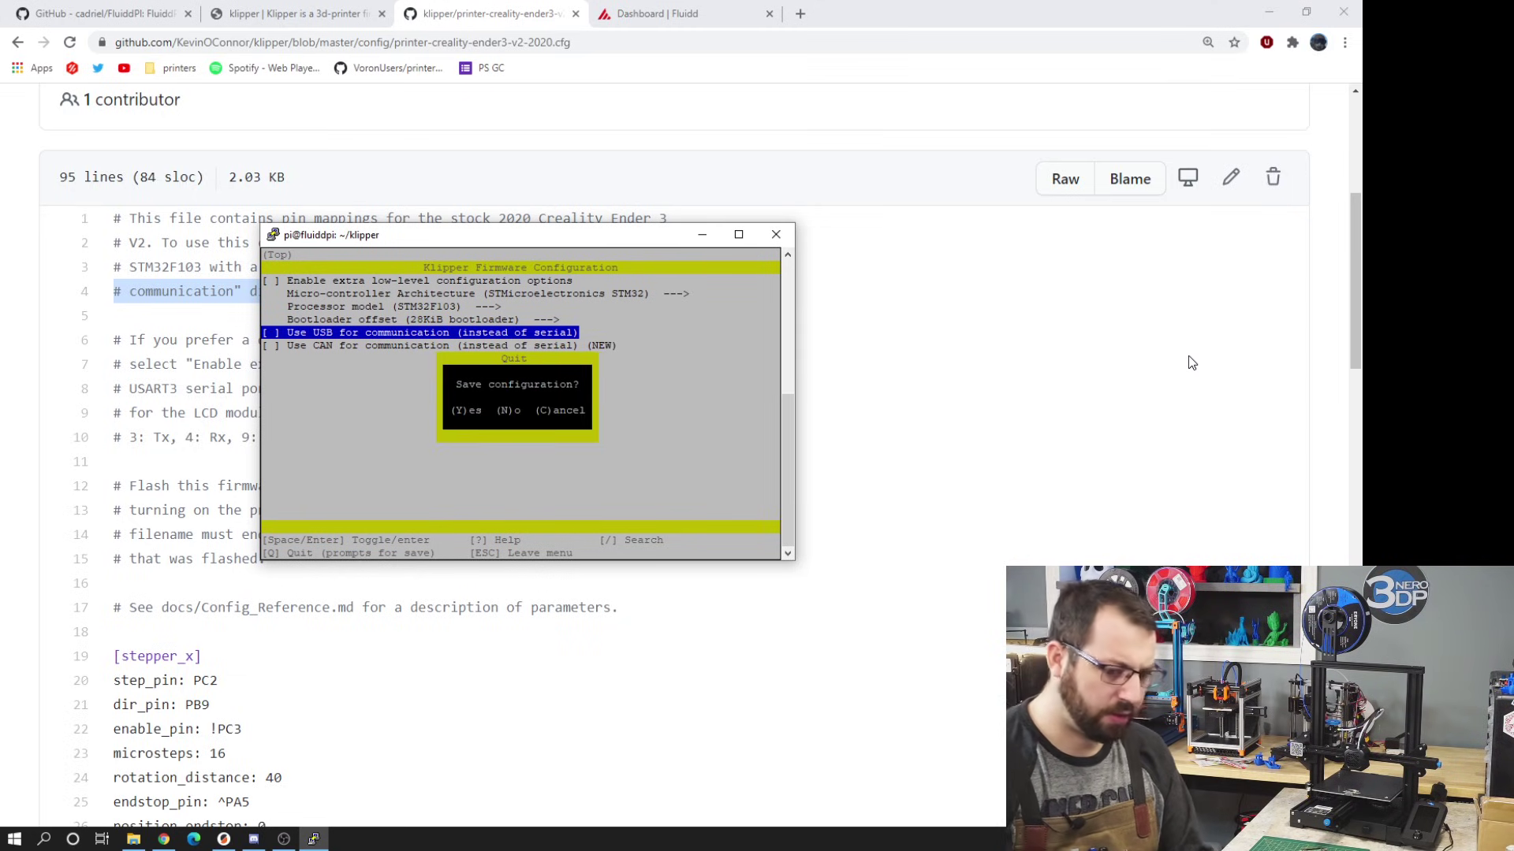
{"action": "key", "text": "y"}
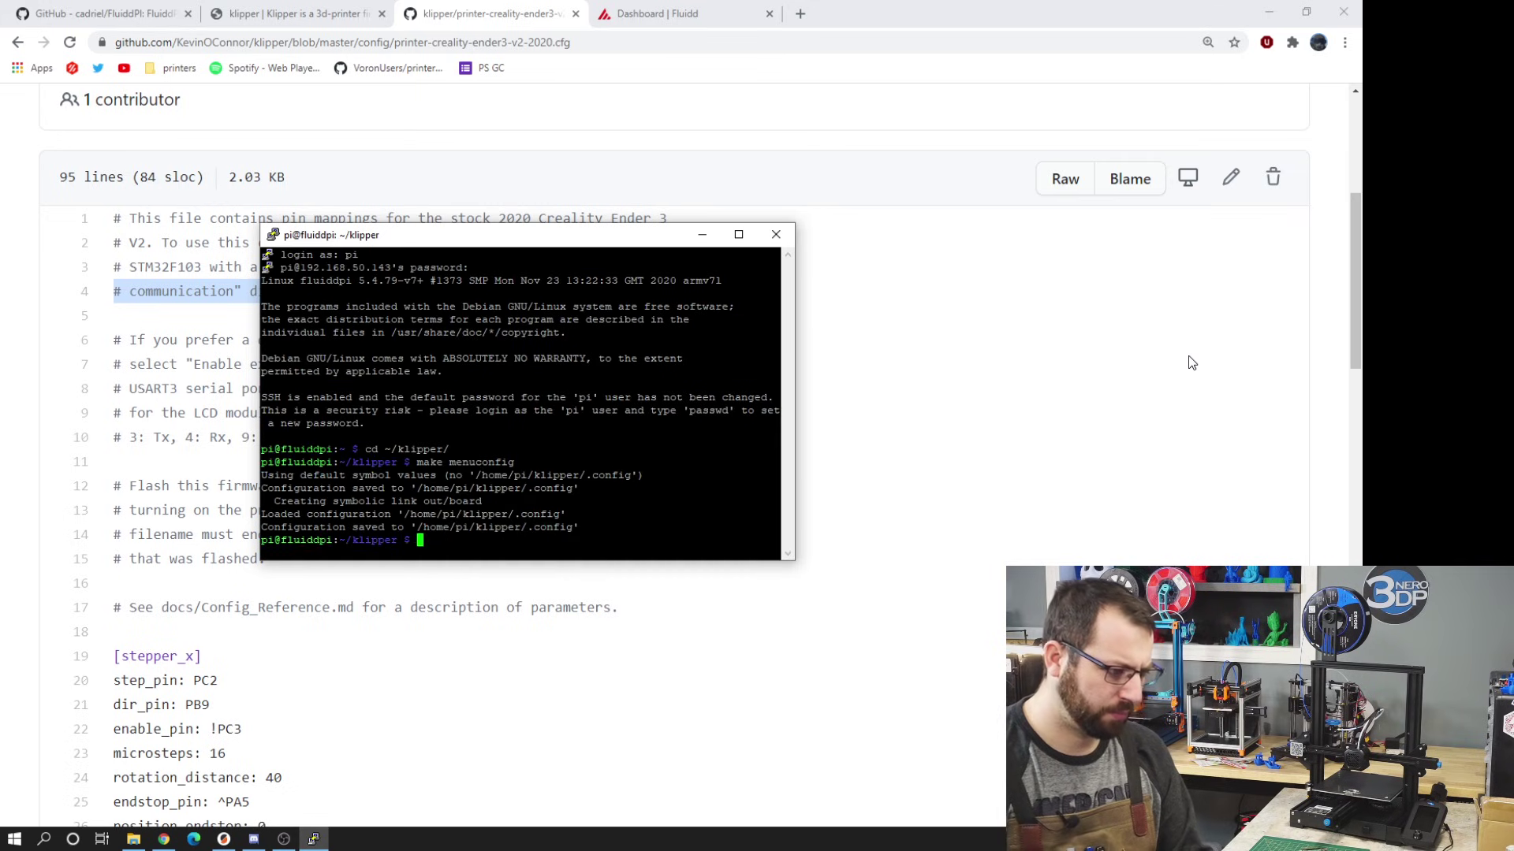
- Check the build step in the install guide, then run make in ~/klipper to compile the firmware
{"action": "key", "text": "ctrl+Page_Up"}
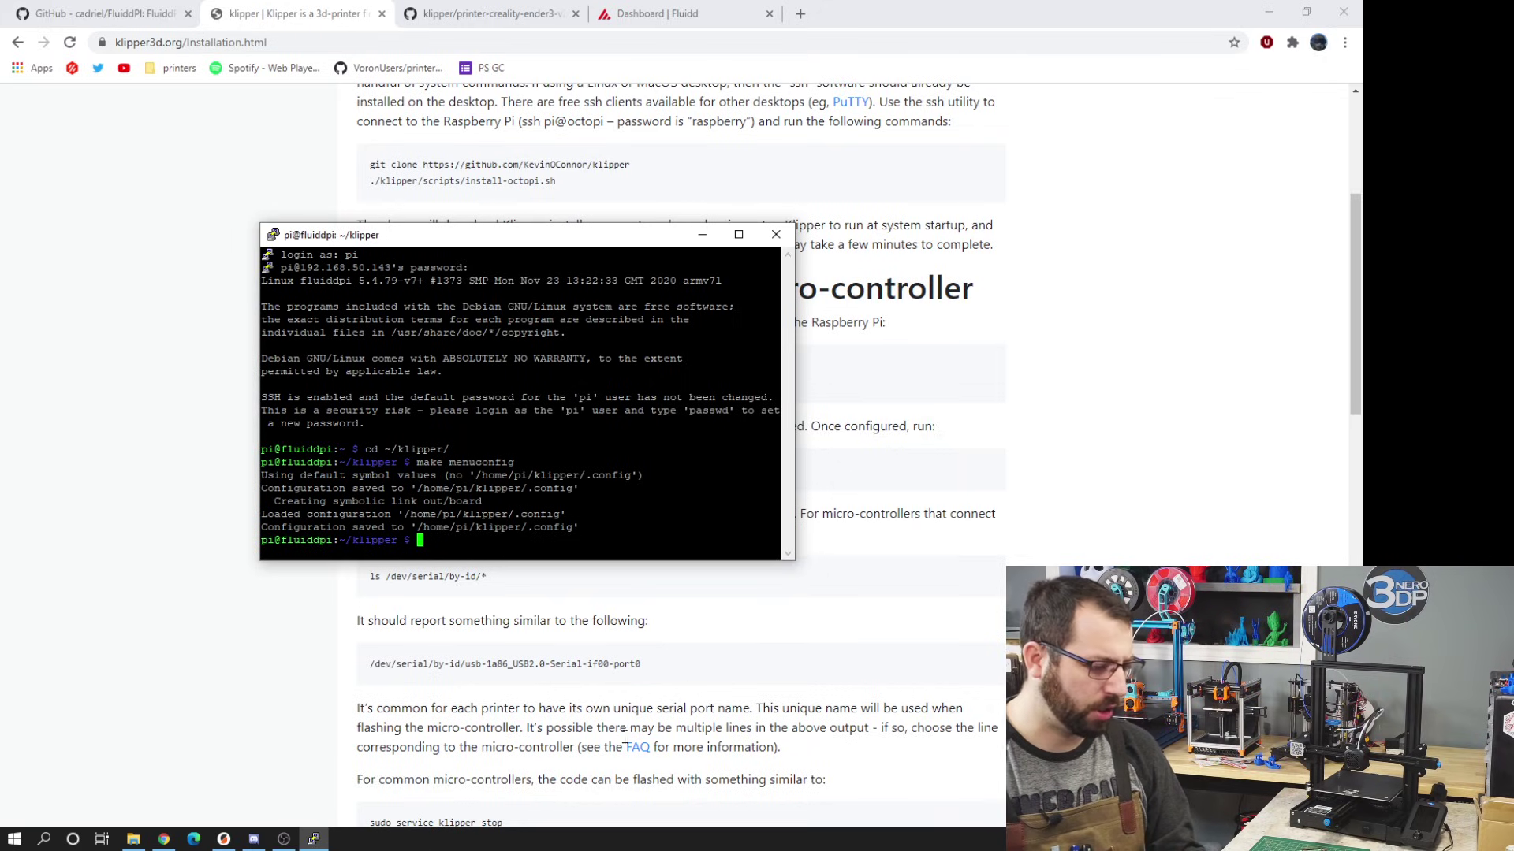
{"action": "left_click", "coordinate": [480, 590]}
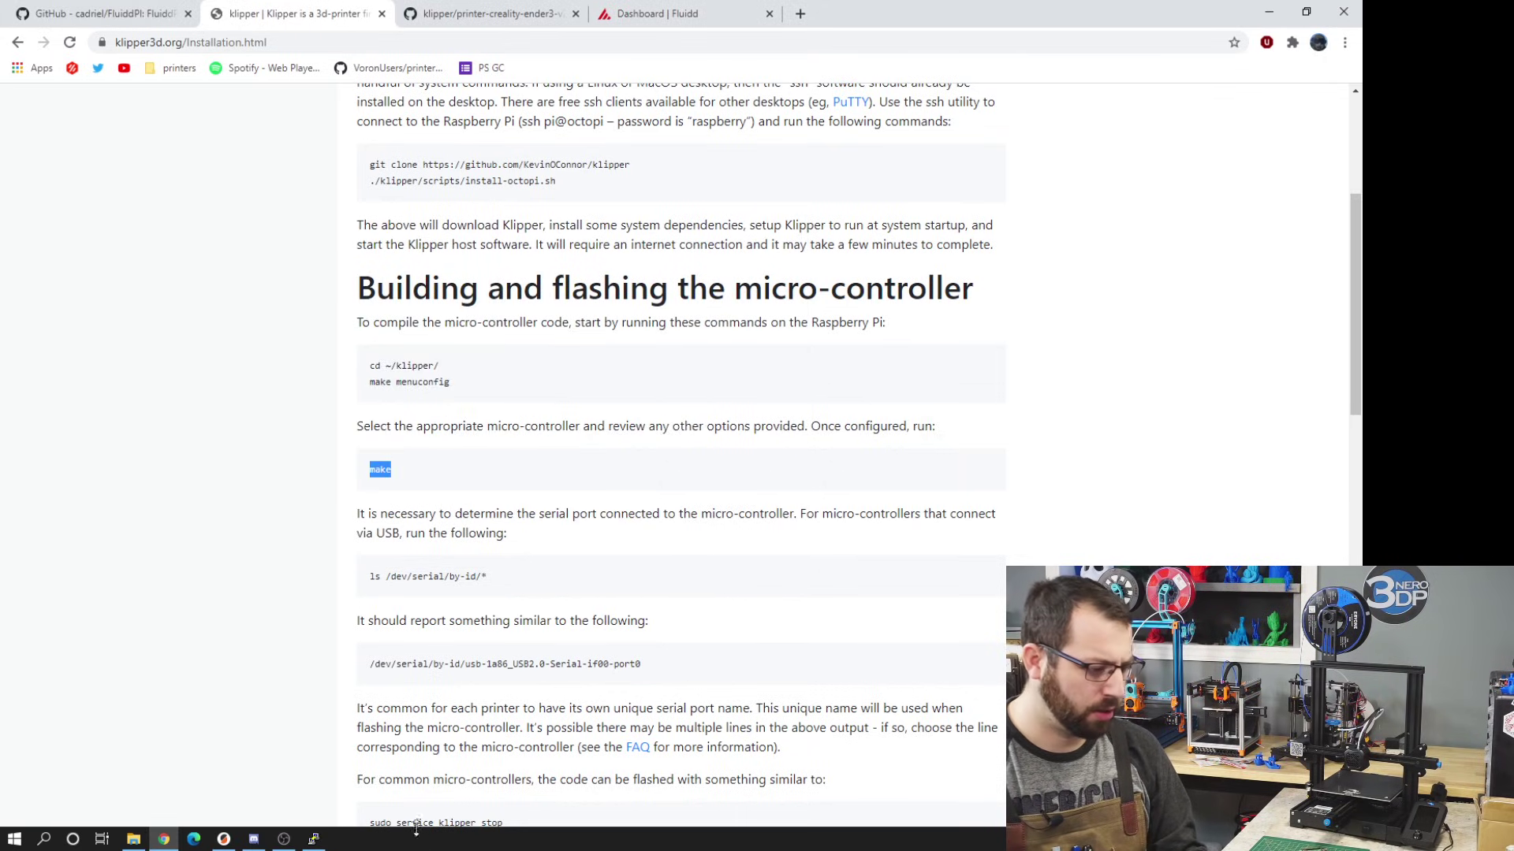
{"action": "left_click", "coordinate": [317, 840]}
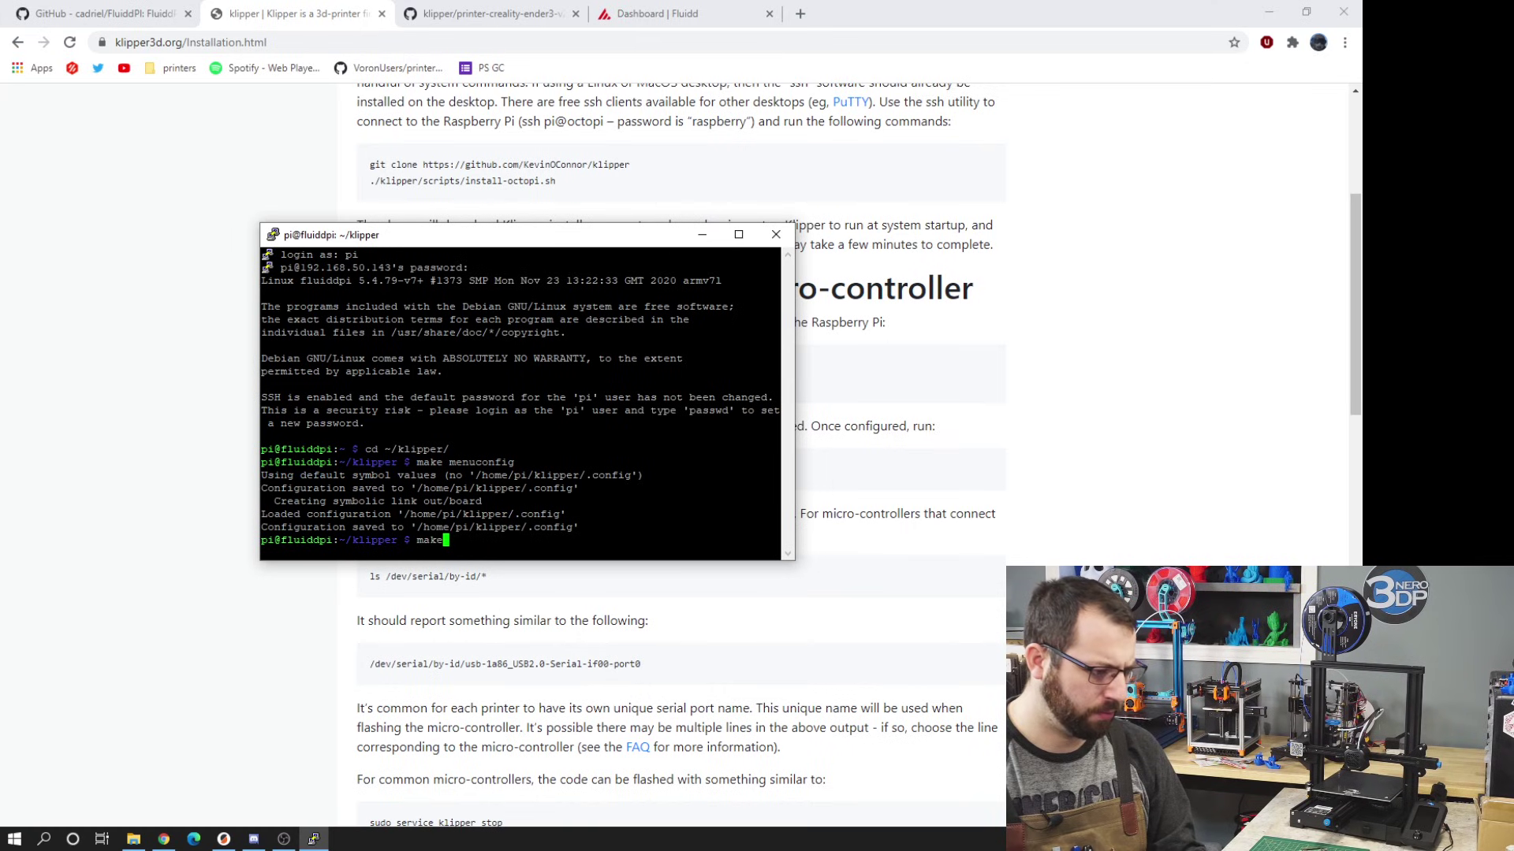
{"action": "type", "text": "make"}
{"action": "key", "text": "Return"}
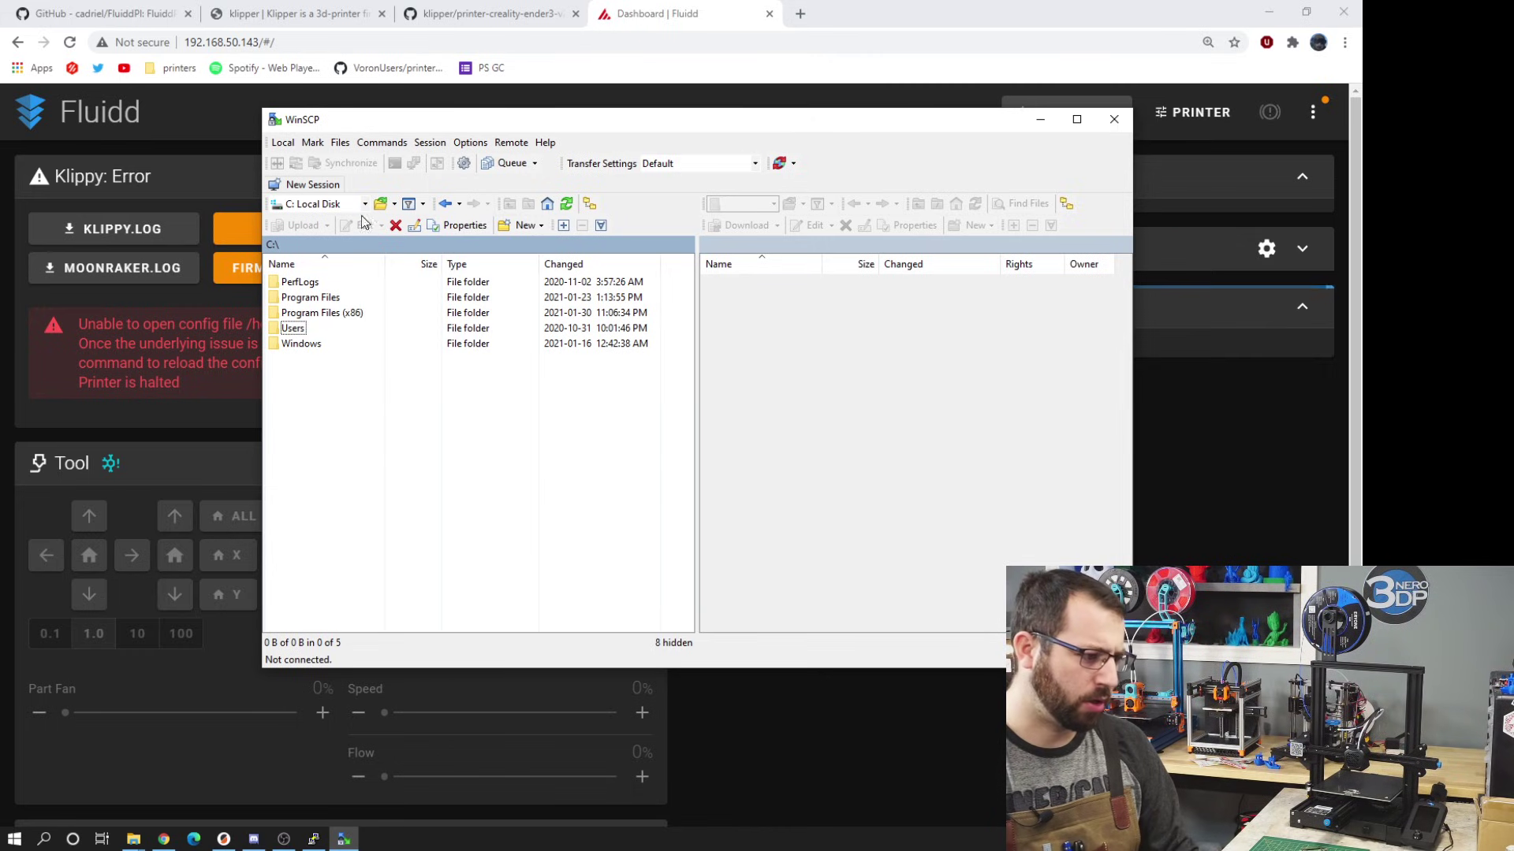
- Start a new WinSCP site and paste the Pi's IP address from Fluidd's URL as host name
{"action": "left_click", "coordinate": [312, 184]}
{"action": "left_click", "coordinate": [496, 261]}
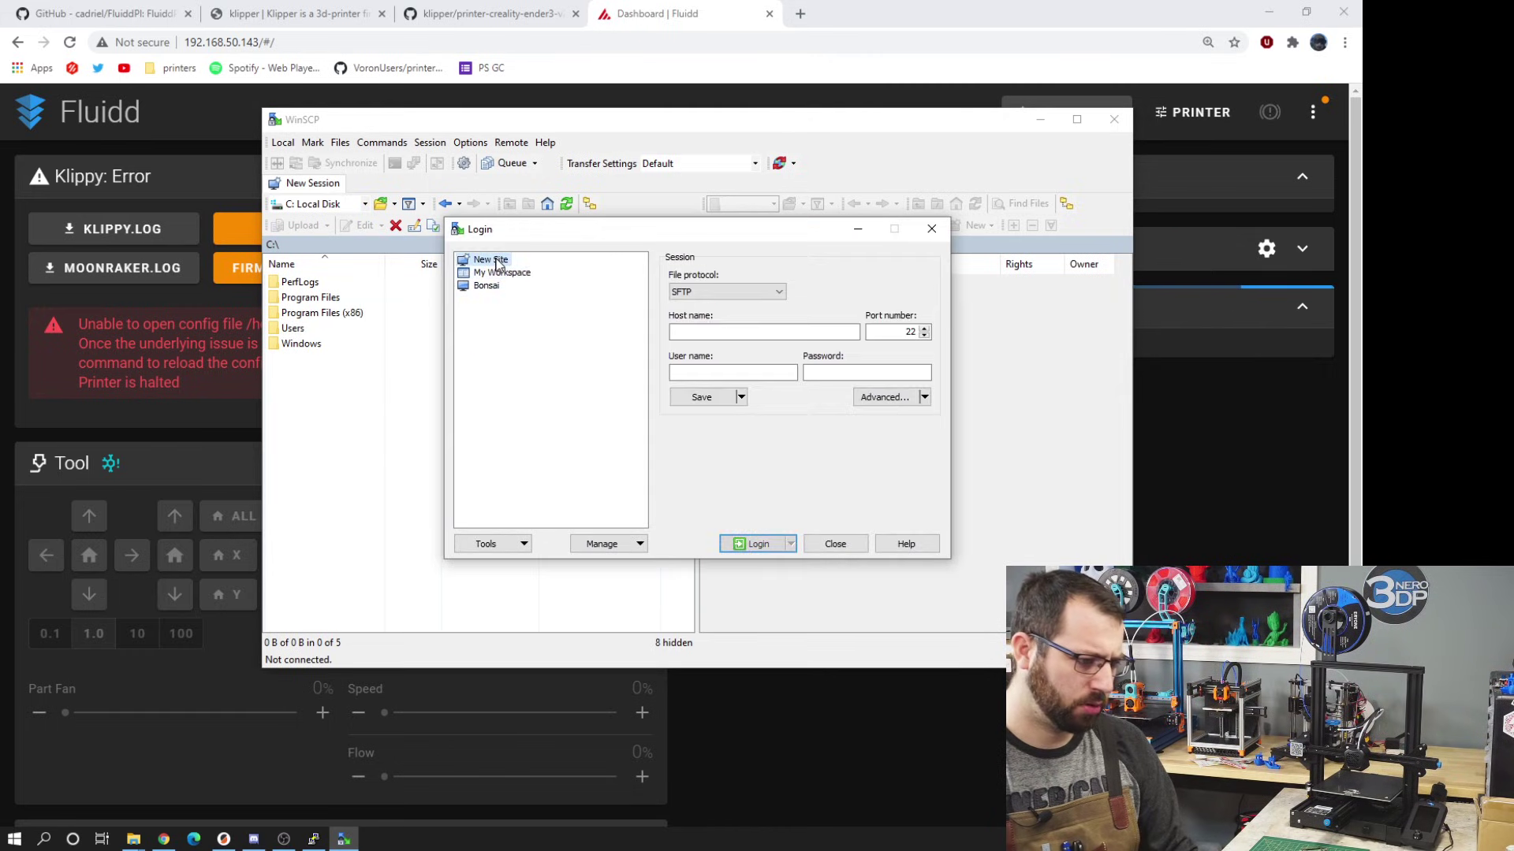
{"action": "left_click", "coordinate": [652, 32]}
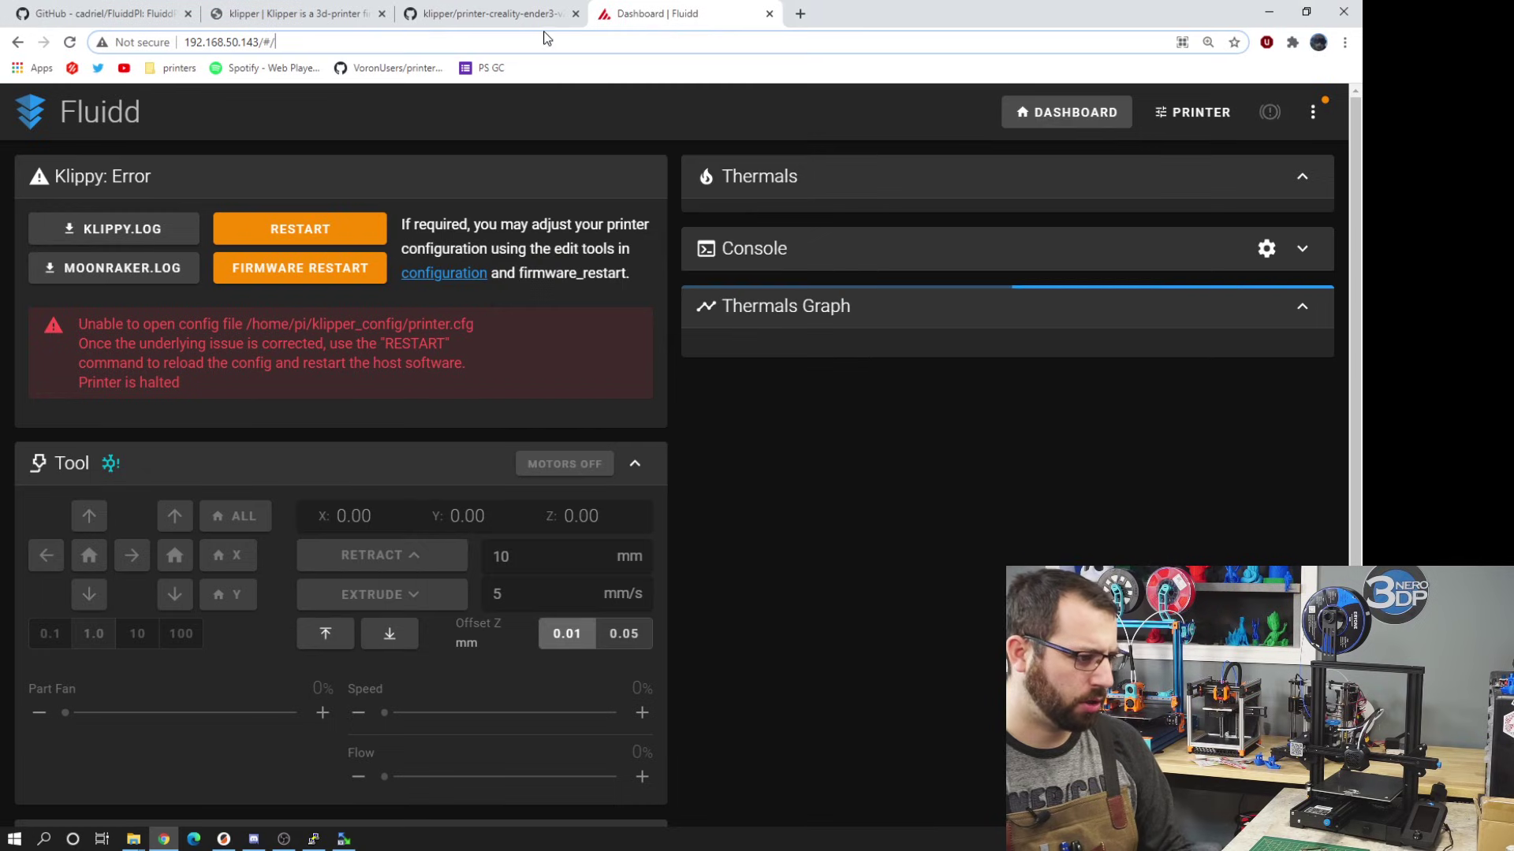
{"action": "left_click_drag", "start_coordinate": [259, 42], "coordinate": [182, 44]}
{"action": "key", "text": "ctrl+c"}
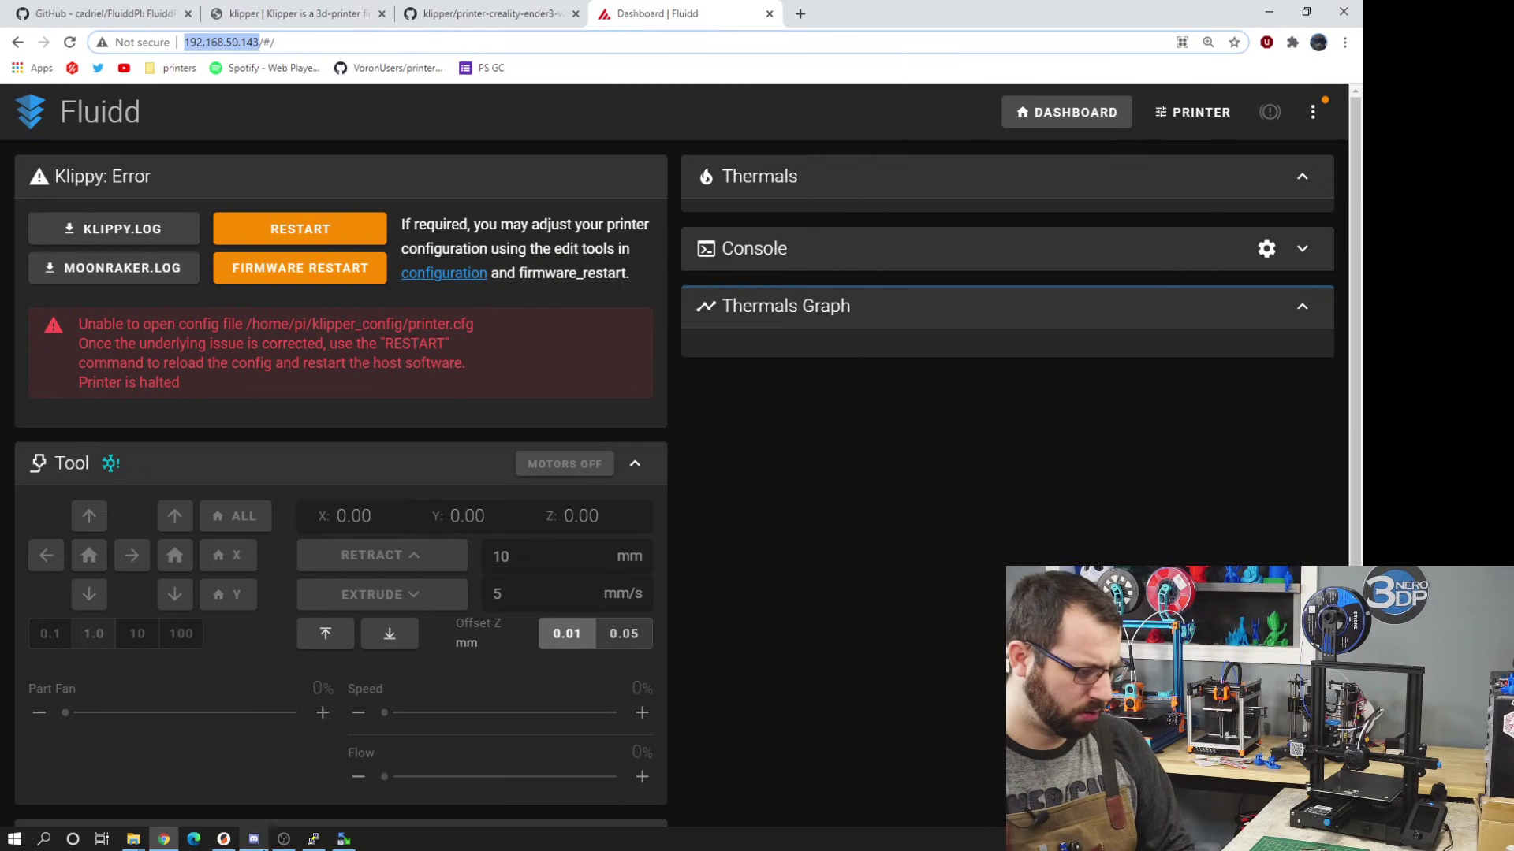
{"action": "left_click", "coordinate": [344, 839]}
{"action": "left_click", "coordinate": [746, 332]}
{"action": "key", "text": "ctrl+v"}
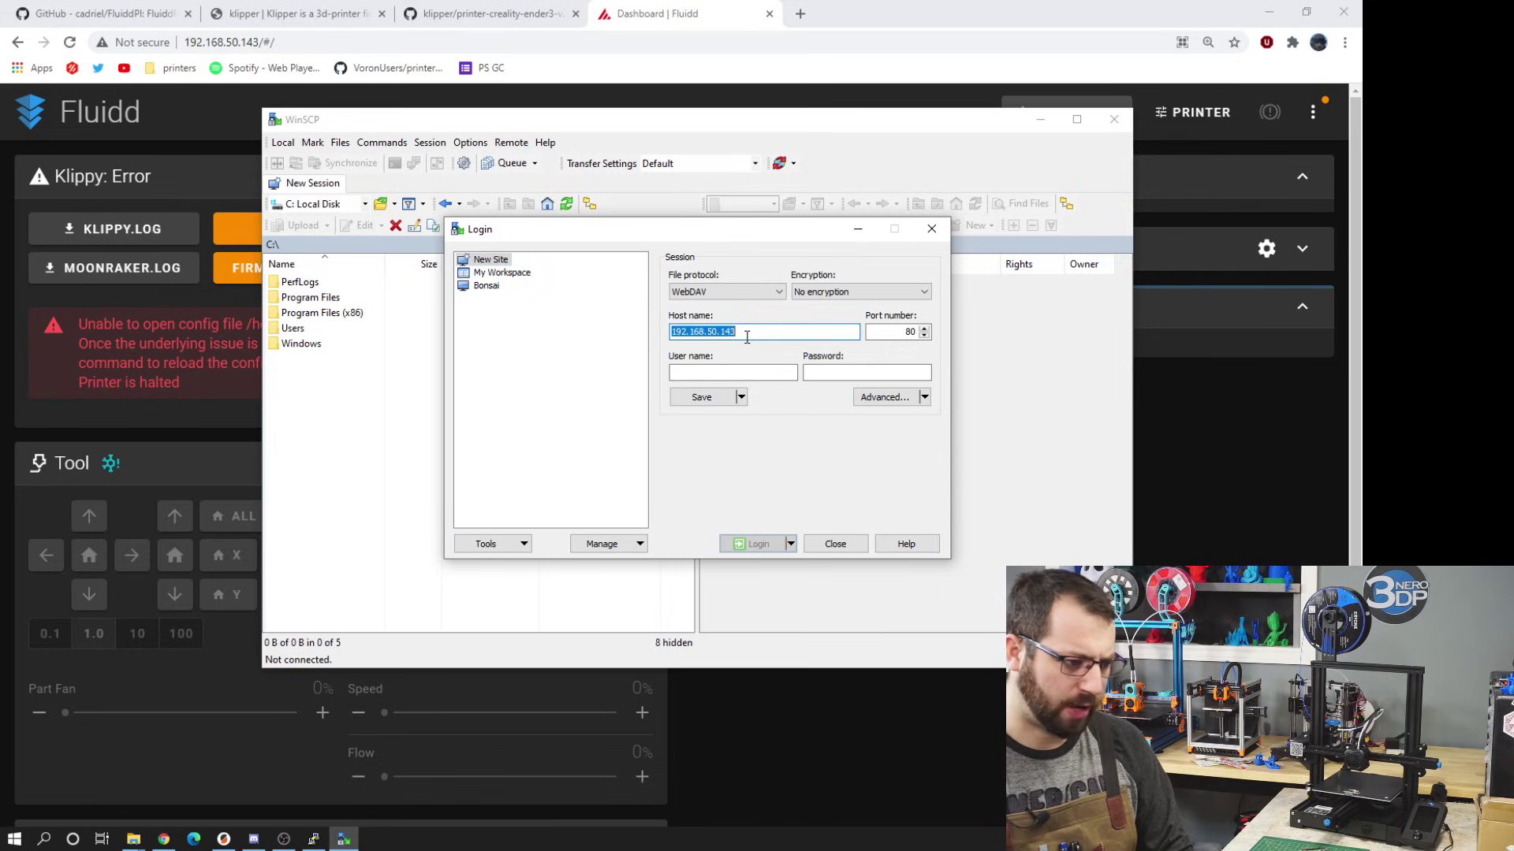
- Choose SFTP, enter the pi user's credentials and log in to the Pi
{"action": "left_click", "coordinate": [751, 296]}
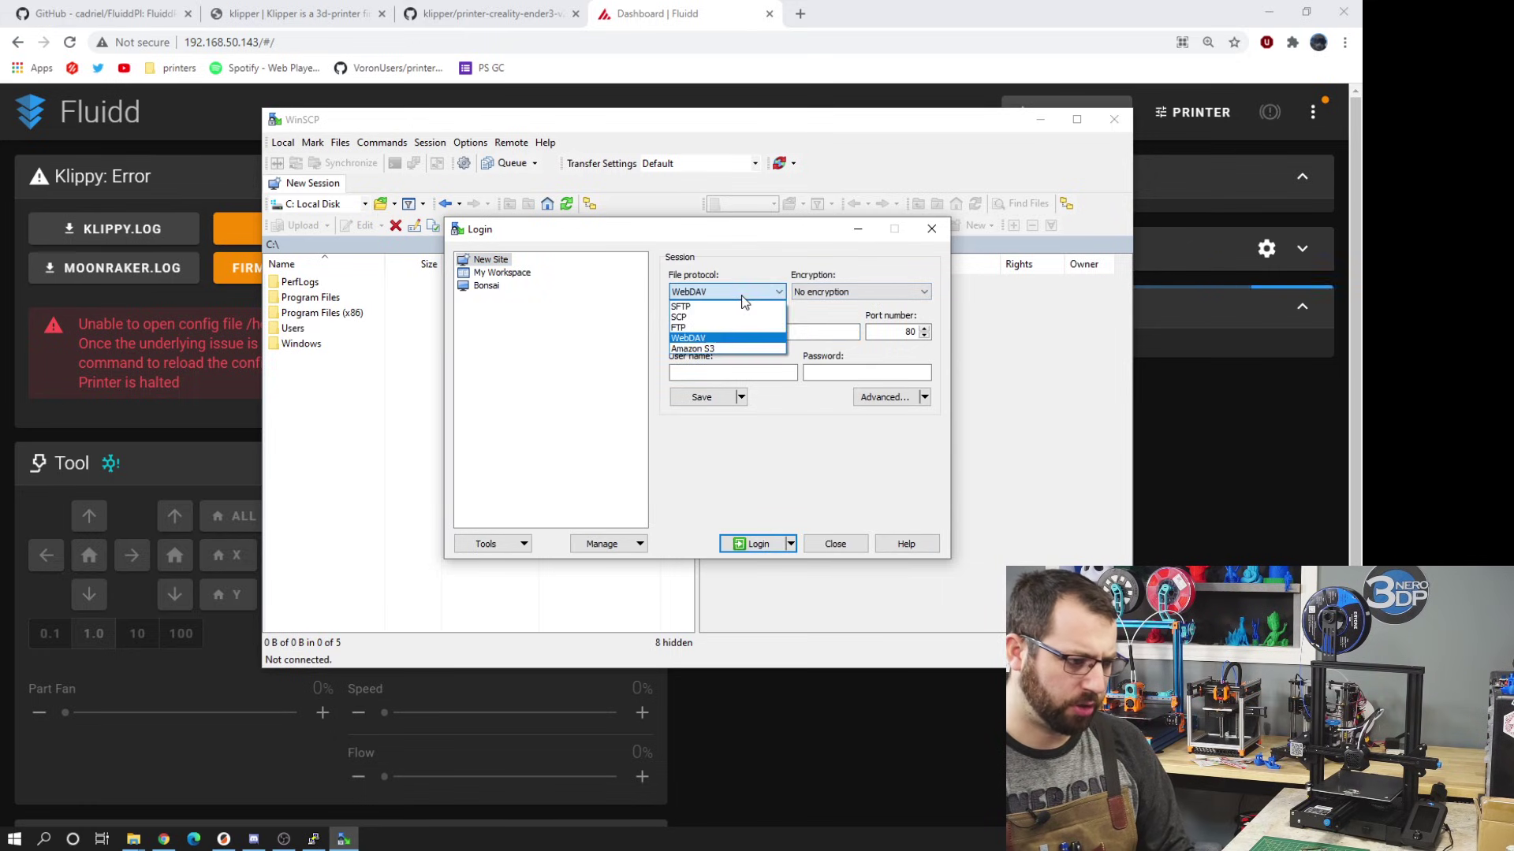
{"action": "left_click", "coordinate": [734, 306]}
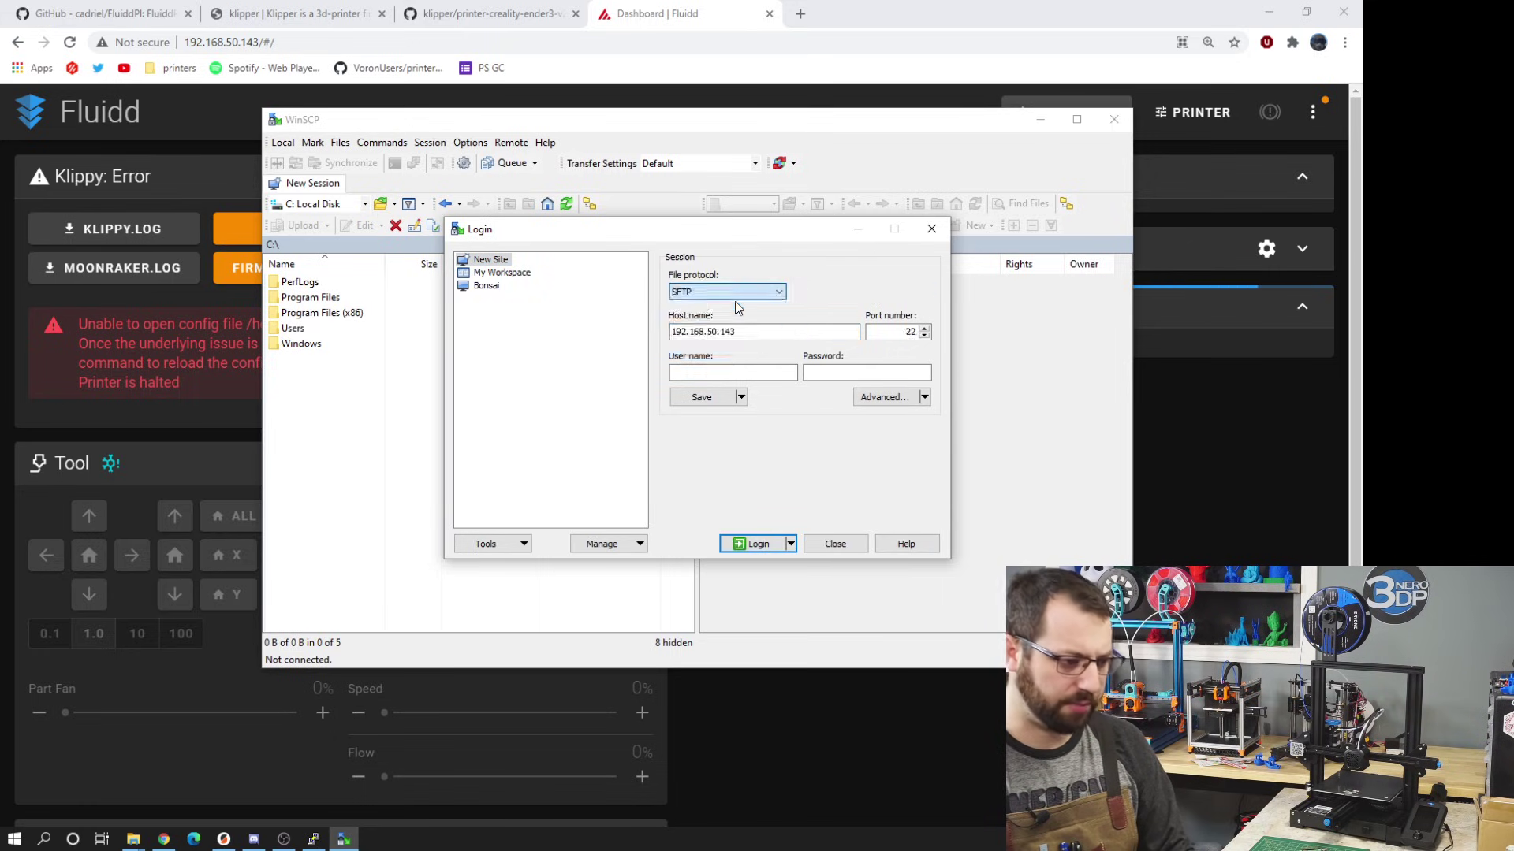
{"action": "left_click", "coordinate": [756, 370]}
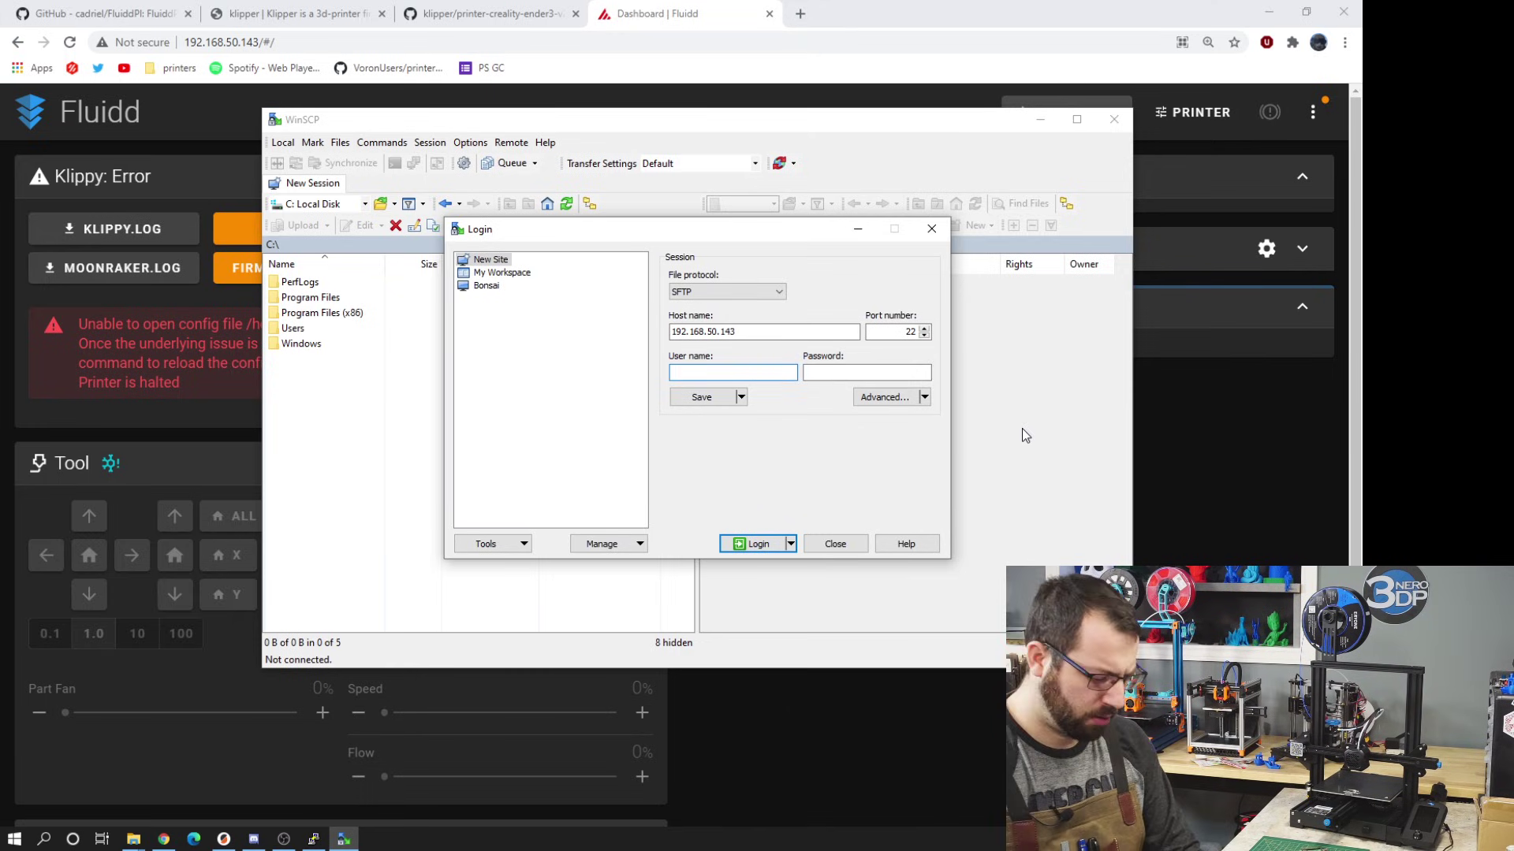
{"action": "type", "text": "prasp"}
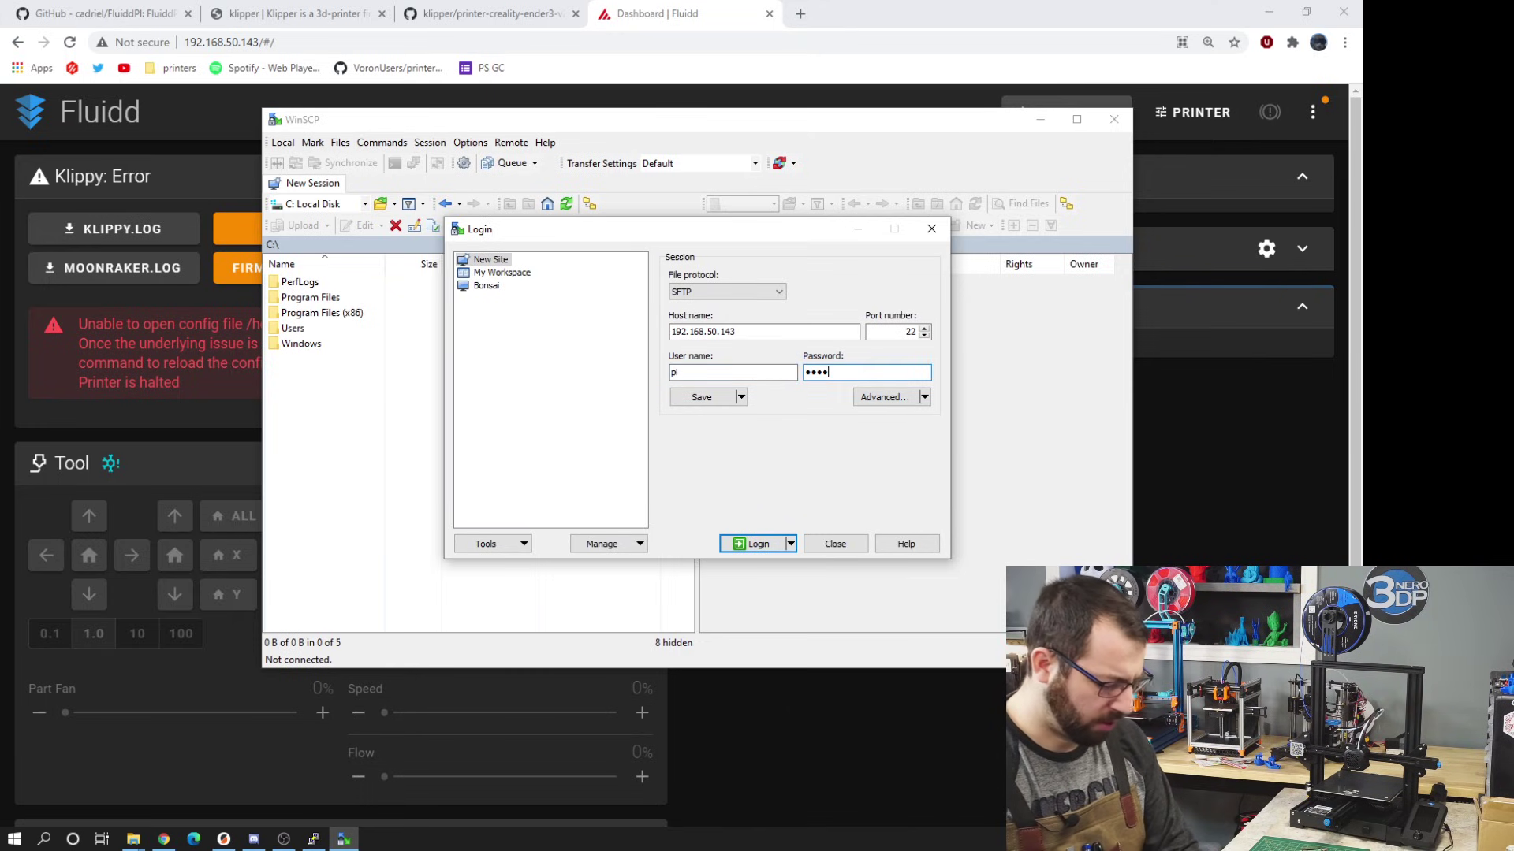
{"action": "type", "text": "berry"}
{"action": "key", "text": "Return"}
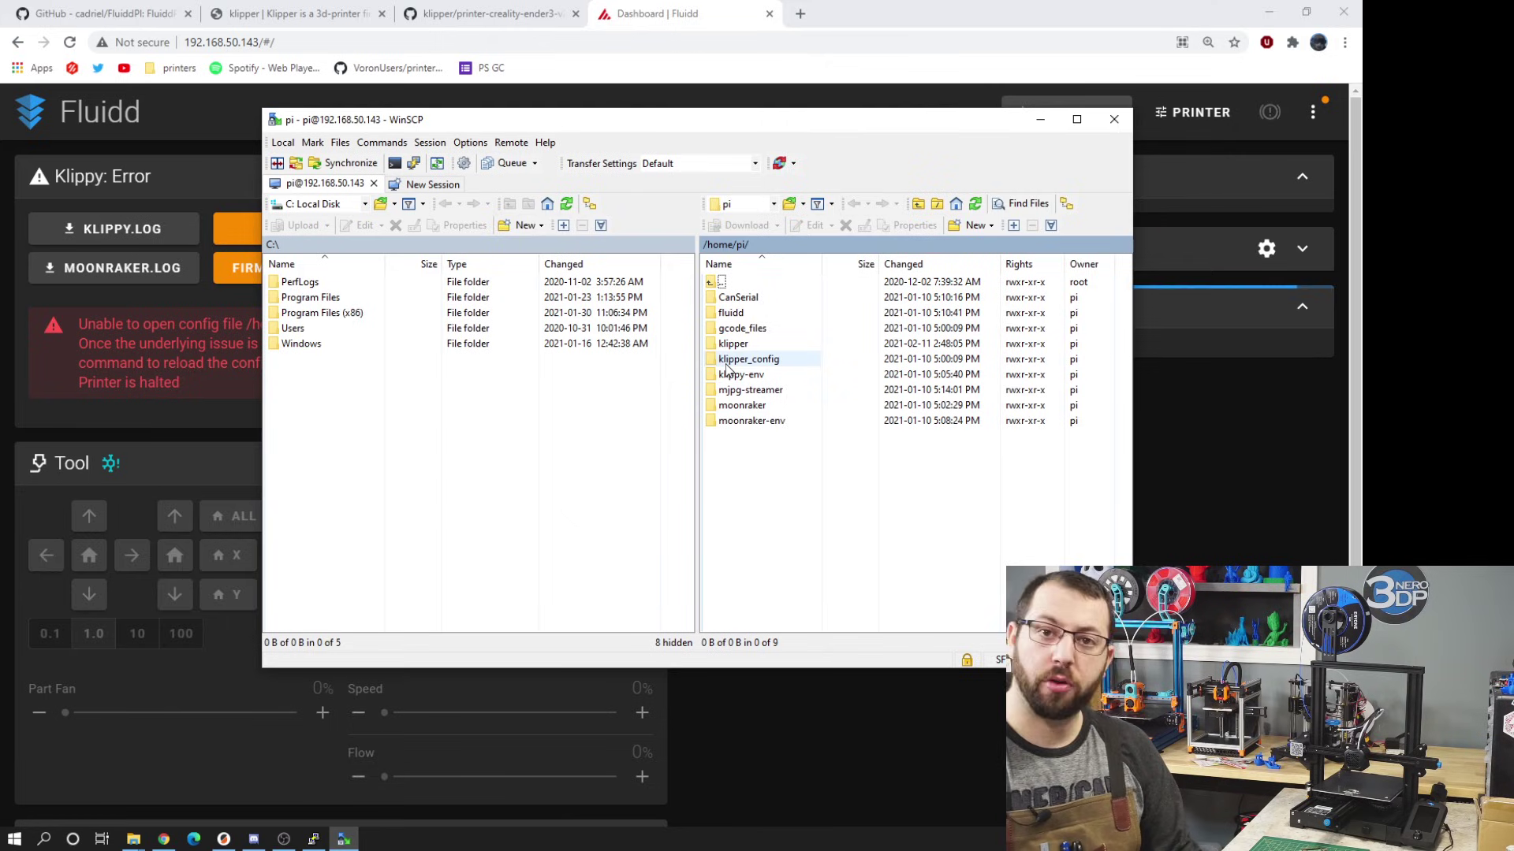
- Copy klipper.bin from the Pi's klipper/out folder onto USB Drive (D:)
{"action": "double_click", "coordinate": [731, 346]}
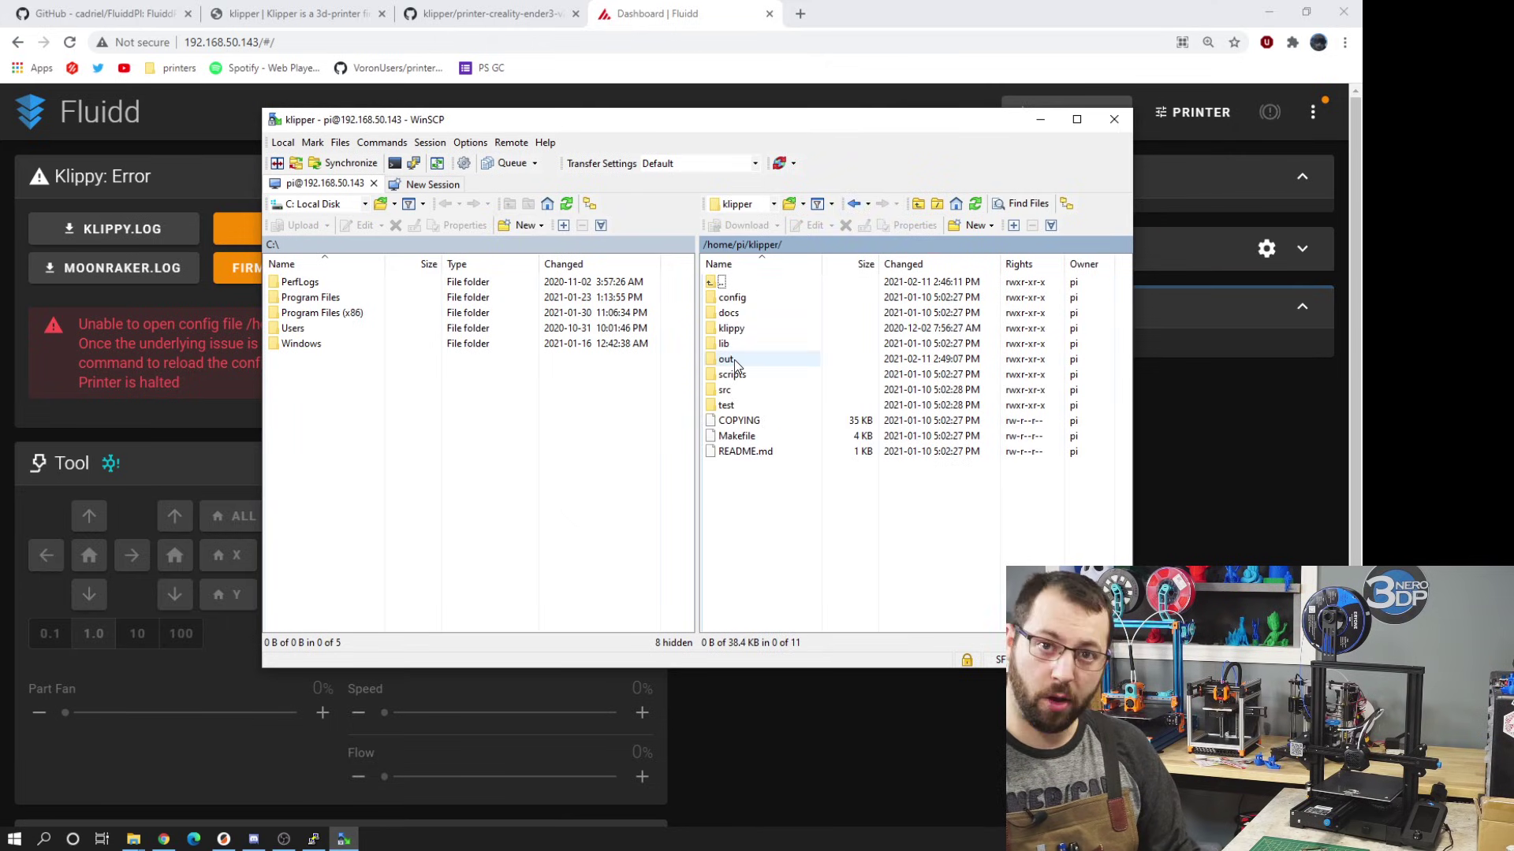
{"action": "double_click", "coordinate": [735, 359]}
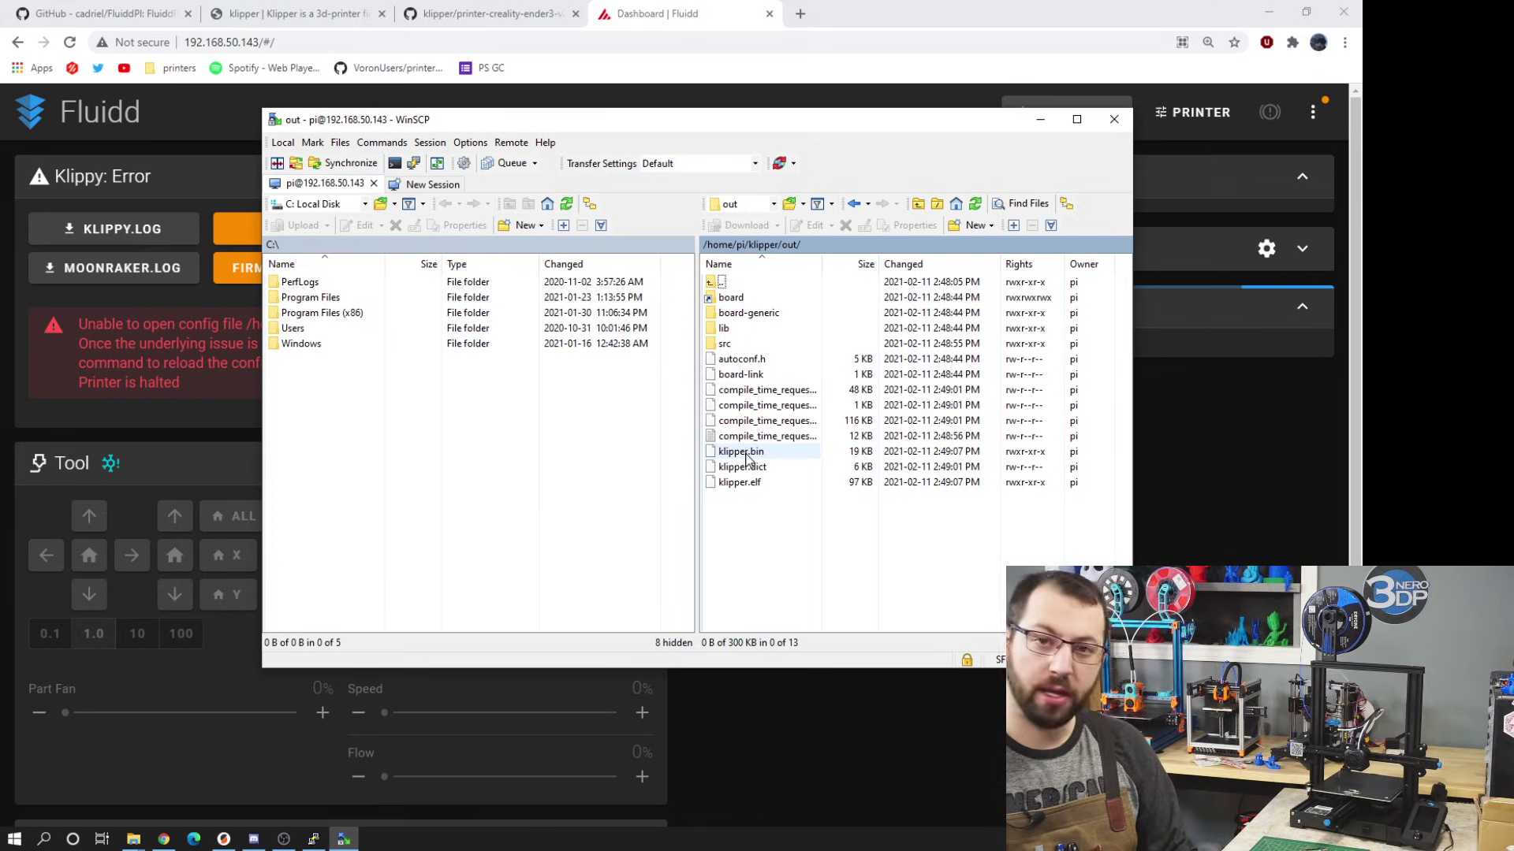
{"action": "left_click_drag", "start_coordinate": [743, 454], "coordinate": [257, 418]}
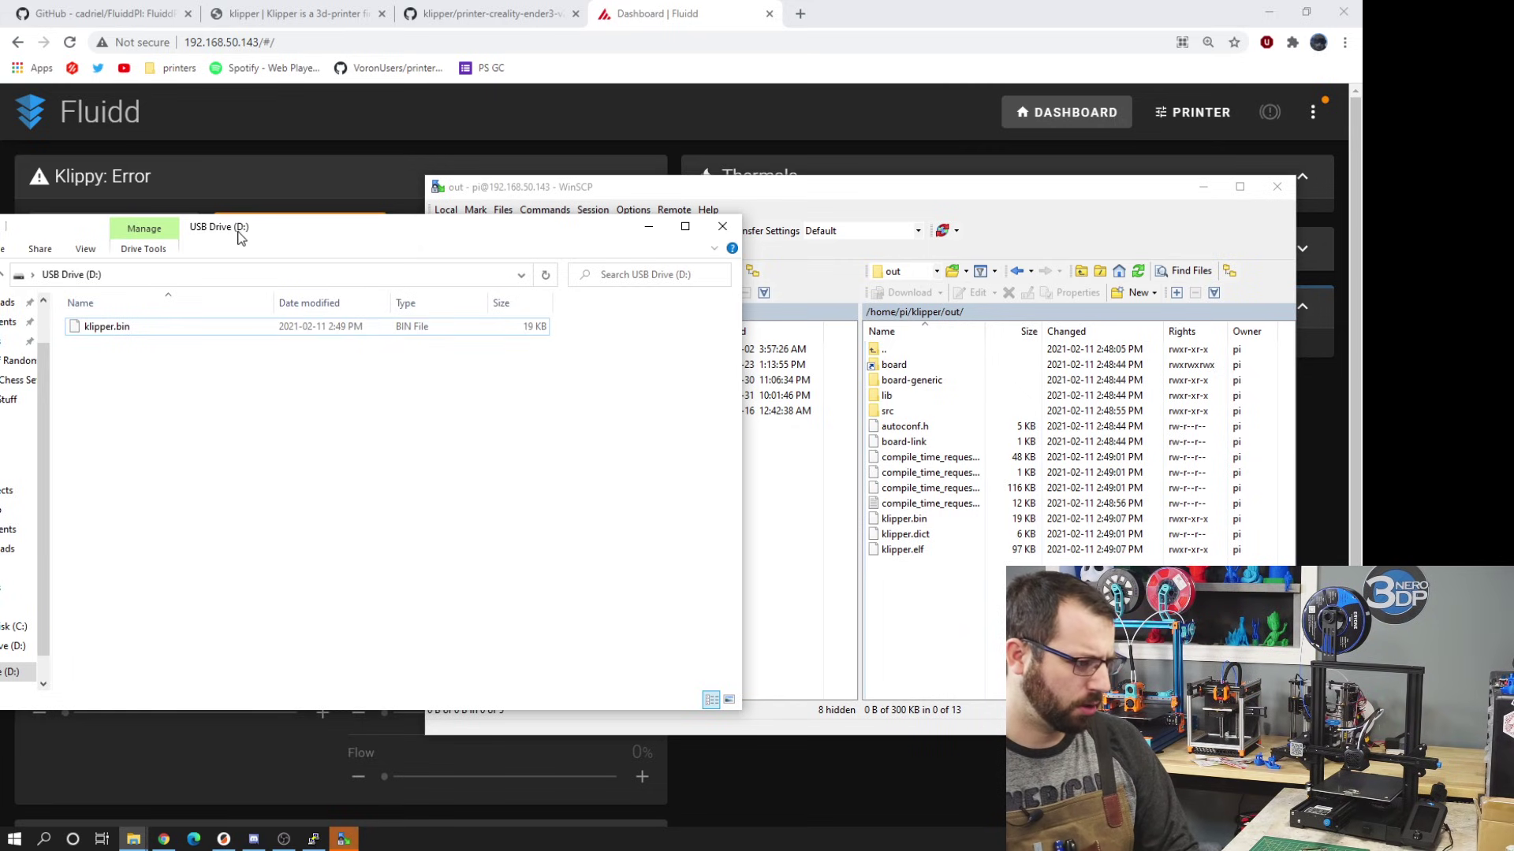
- Rename klipper.bin on USB Drive (D:) to kfirmware.bin
{"action": "left_click_drag", "start_coordinate": [272, 227], "coordinate": [503, 252]}
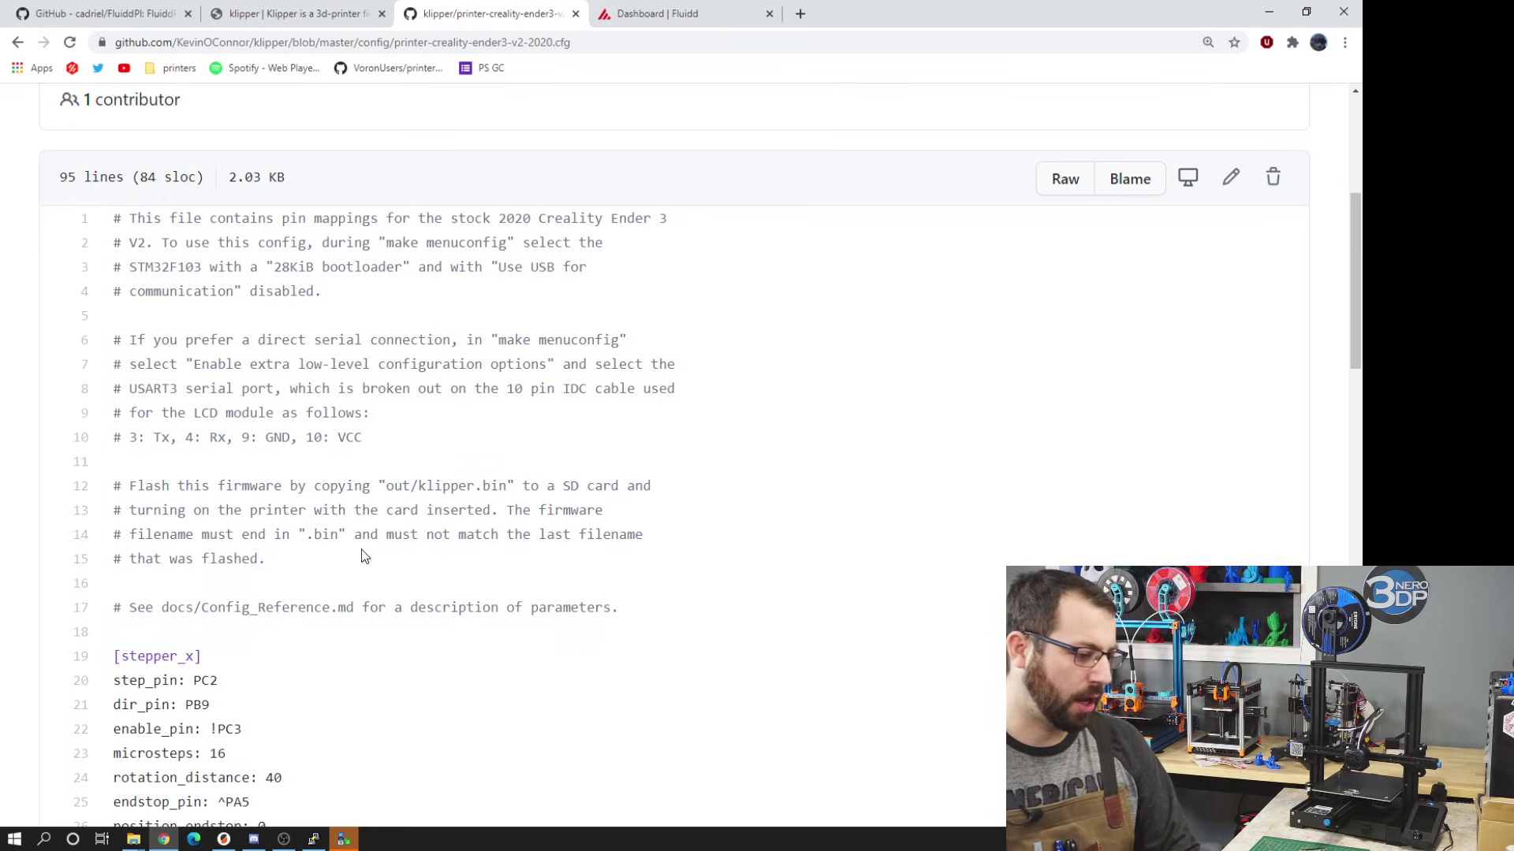
{"action": "mouse_move", "coordinate": [362, 557]}
{"action": "left_mouse_down"}
{"action": "mouse_move", "coordinate": [382, 516]}
{"action": "mouse_move", "coordinate": [384, 535]}
{"action": "left_mouse_up"}
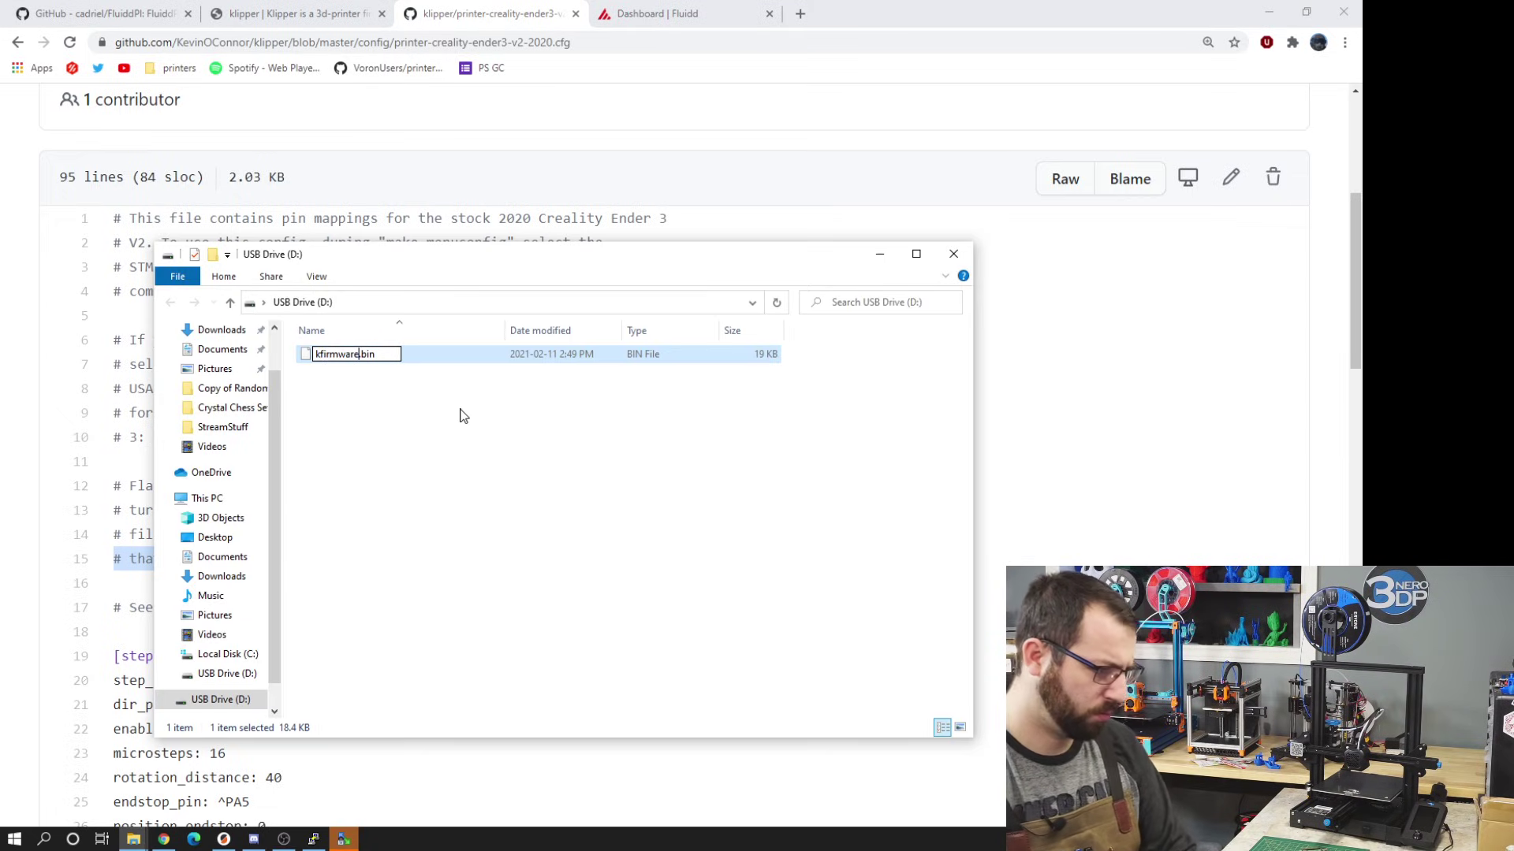
{"action": "left_click", "coordinate": [462, 415]}
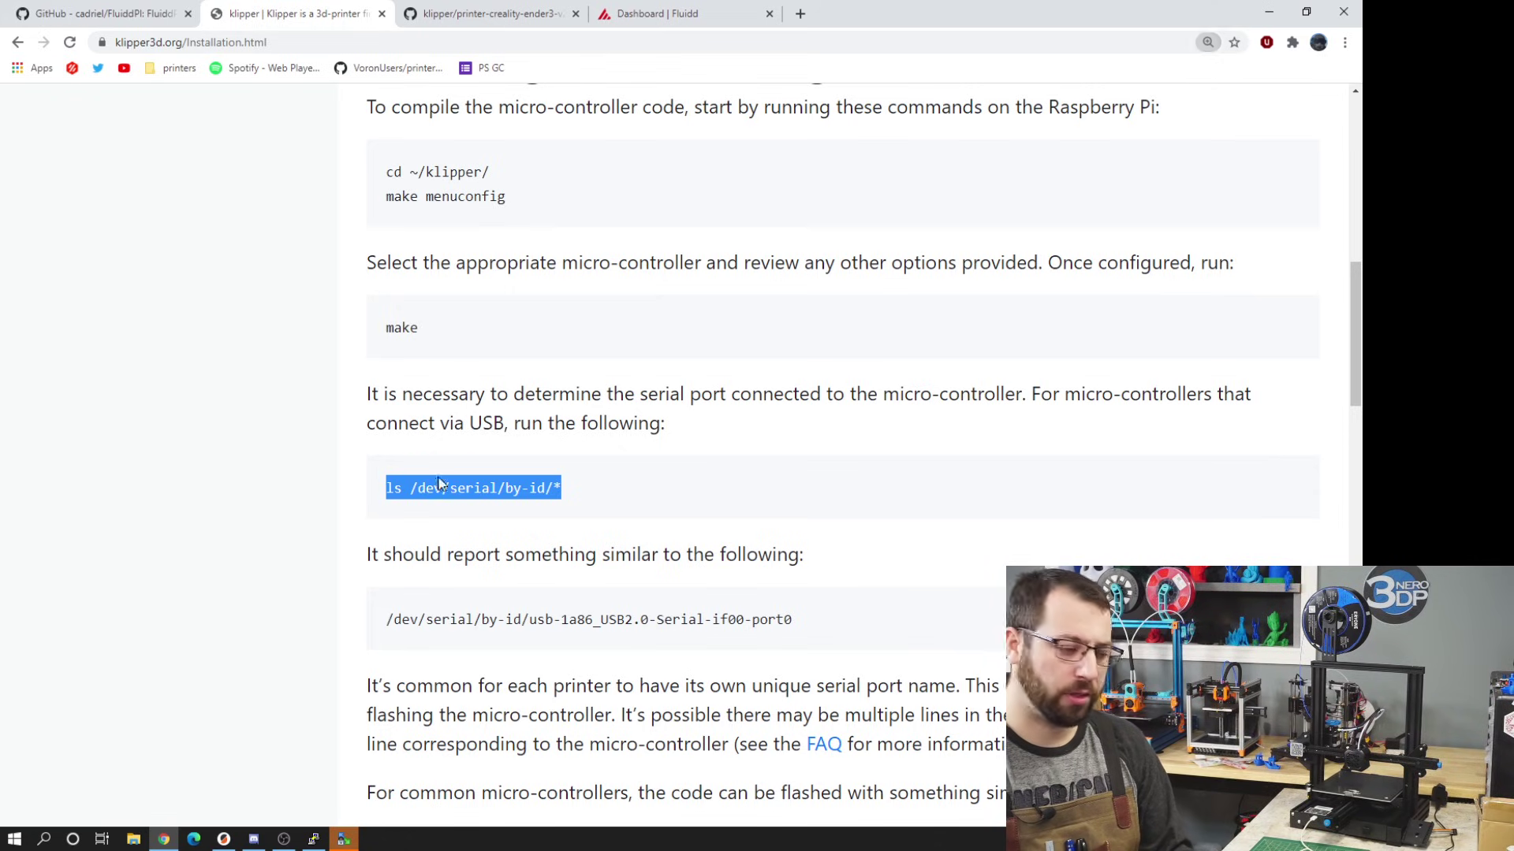
- Copy the 'ls /dev/serial/by-id/*' command from Klipper's installation guide
{"action": "triple_click", "coordinate": [458, 492]}
{"action": "right_click", "coordinate": [457, 492]}
{"action": "left_click", "coordinate": [485, 506]}
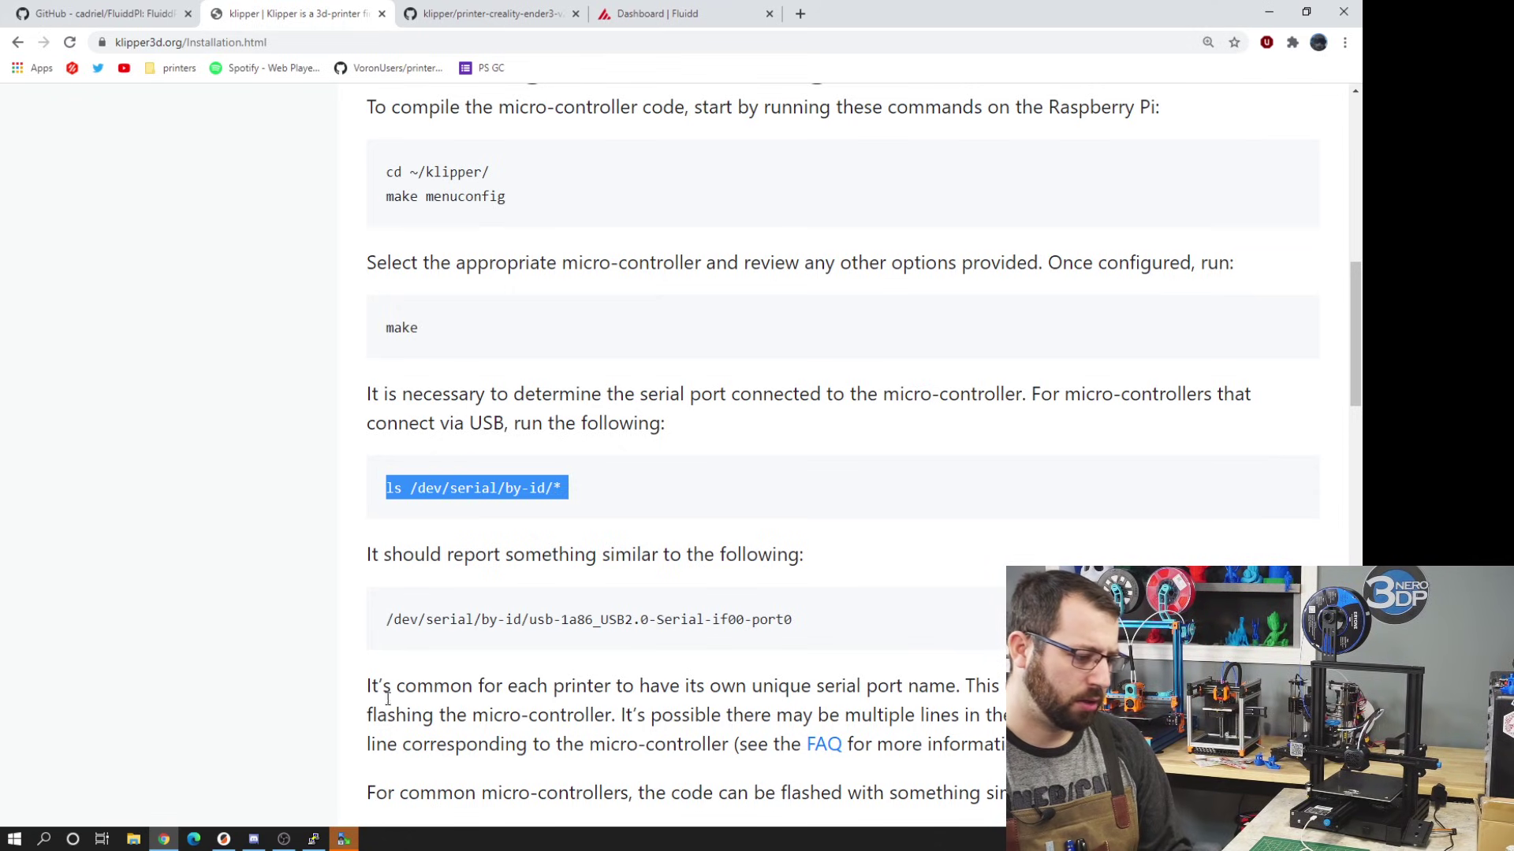
- Run the command in PuTTY and copy the serial path usb-1a86_USB_Serial-if00-port0
{"action": "mouse_move", "coordinate": [319, 842]}
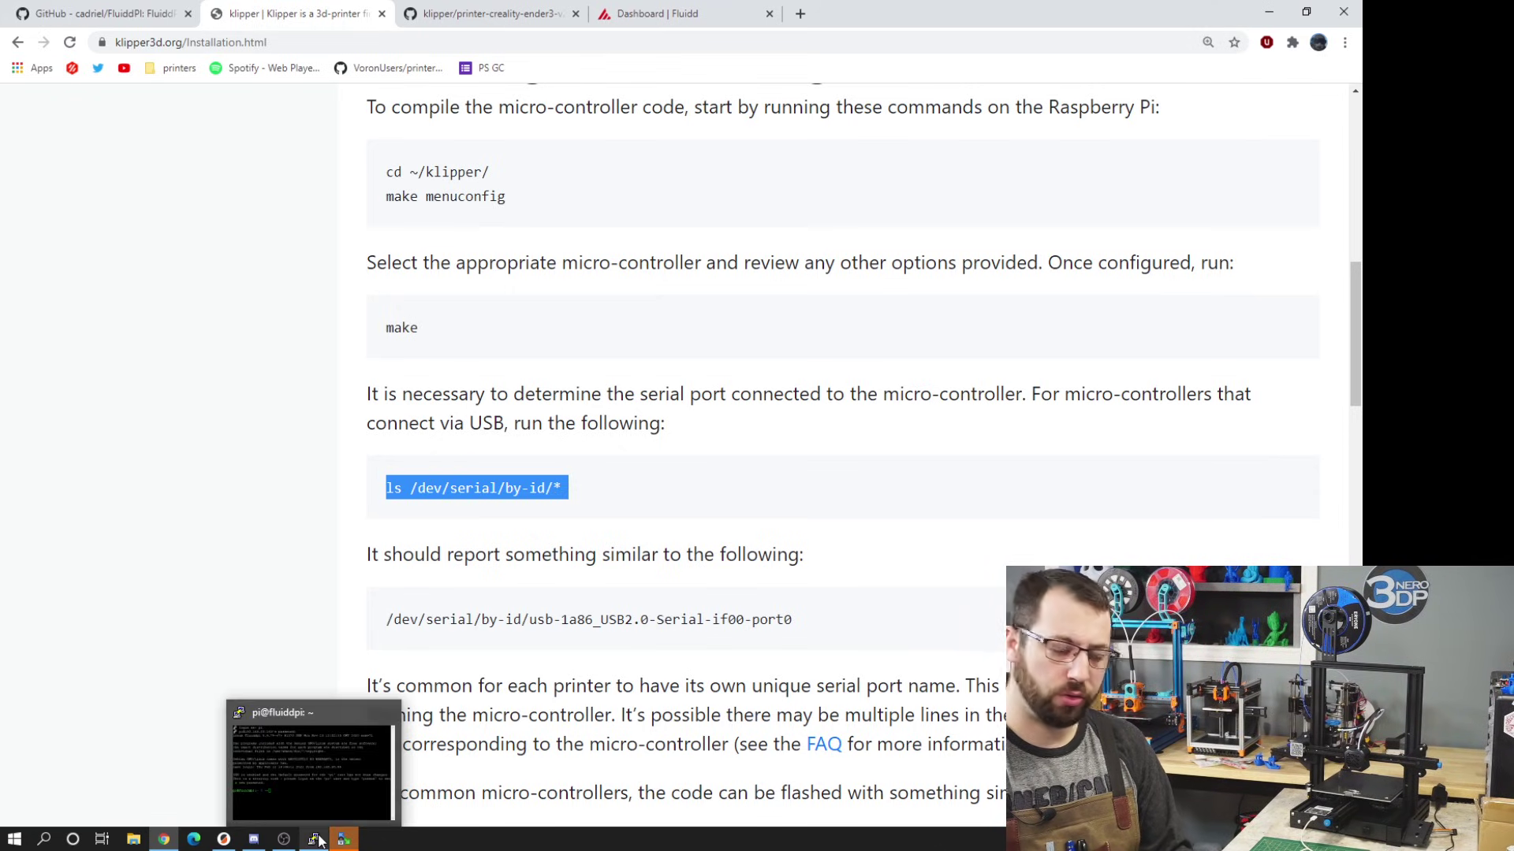
{"action": "left_click", "coordinate": [358, 771]}
{"action": "key", "text": "BackSpace"}
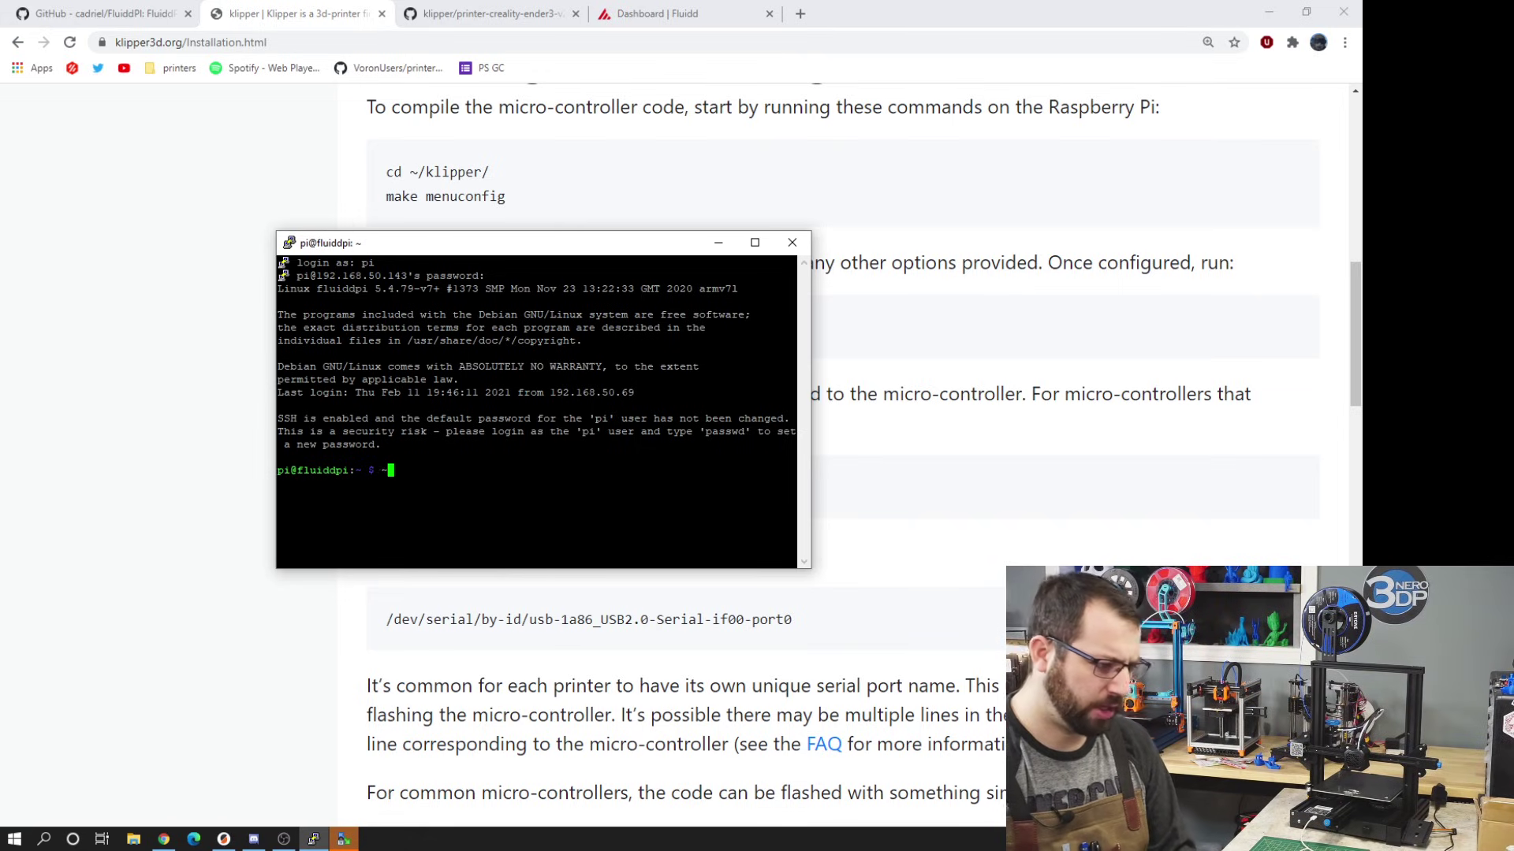
{"action": "key", "text": "shift+Insert"}
{"action": "key", "text": "Return"}
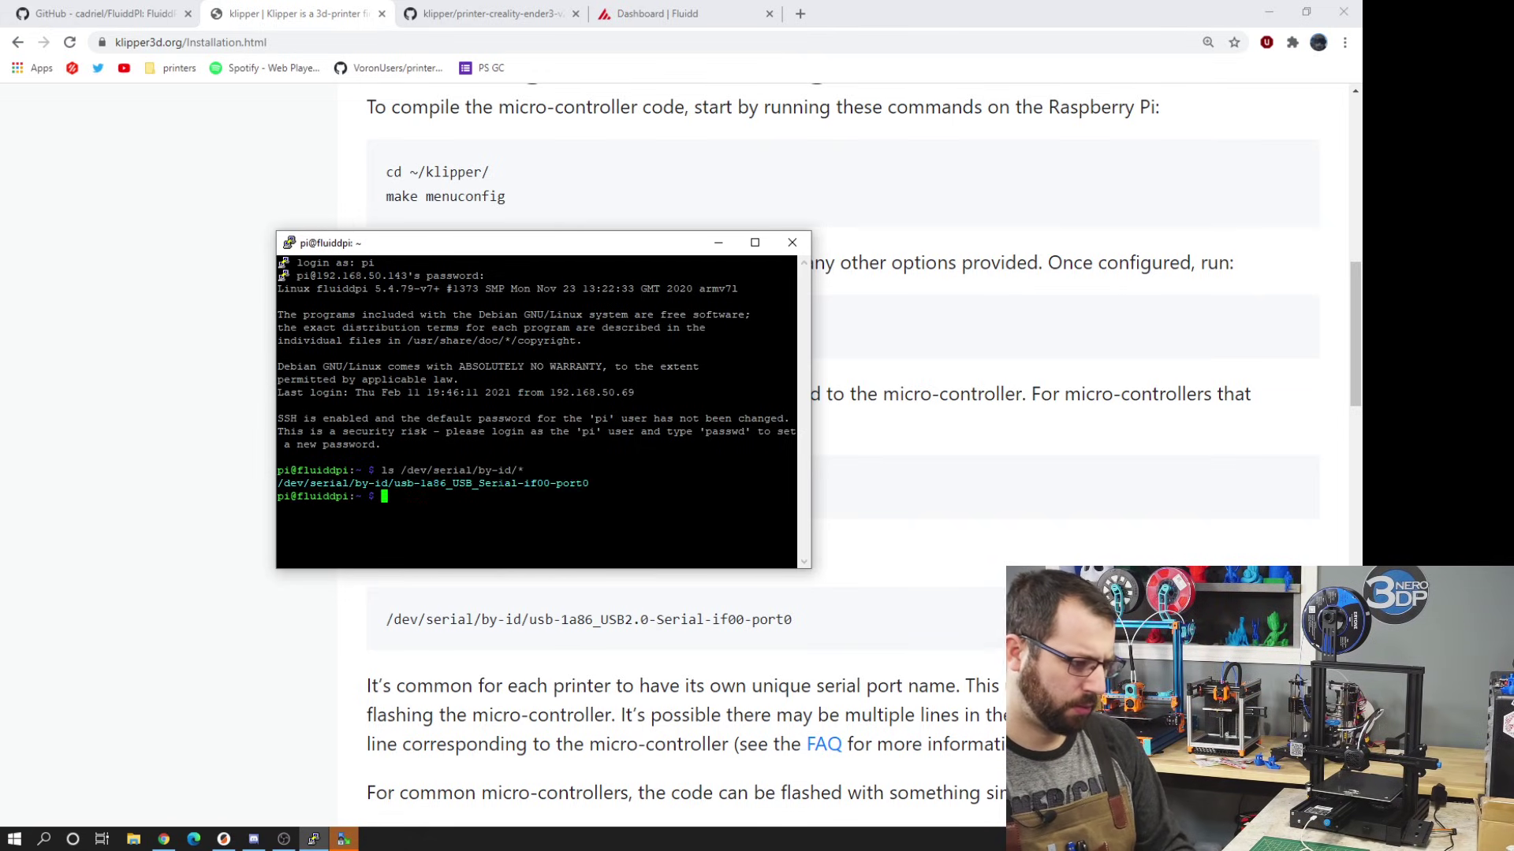
{"action": "left_click_drag", "start_coordinate": [795, 483], "coordinate": [286, 483]}
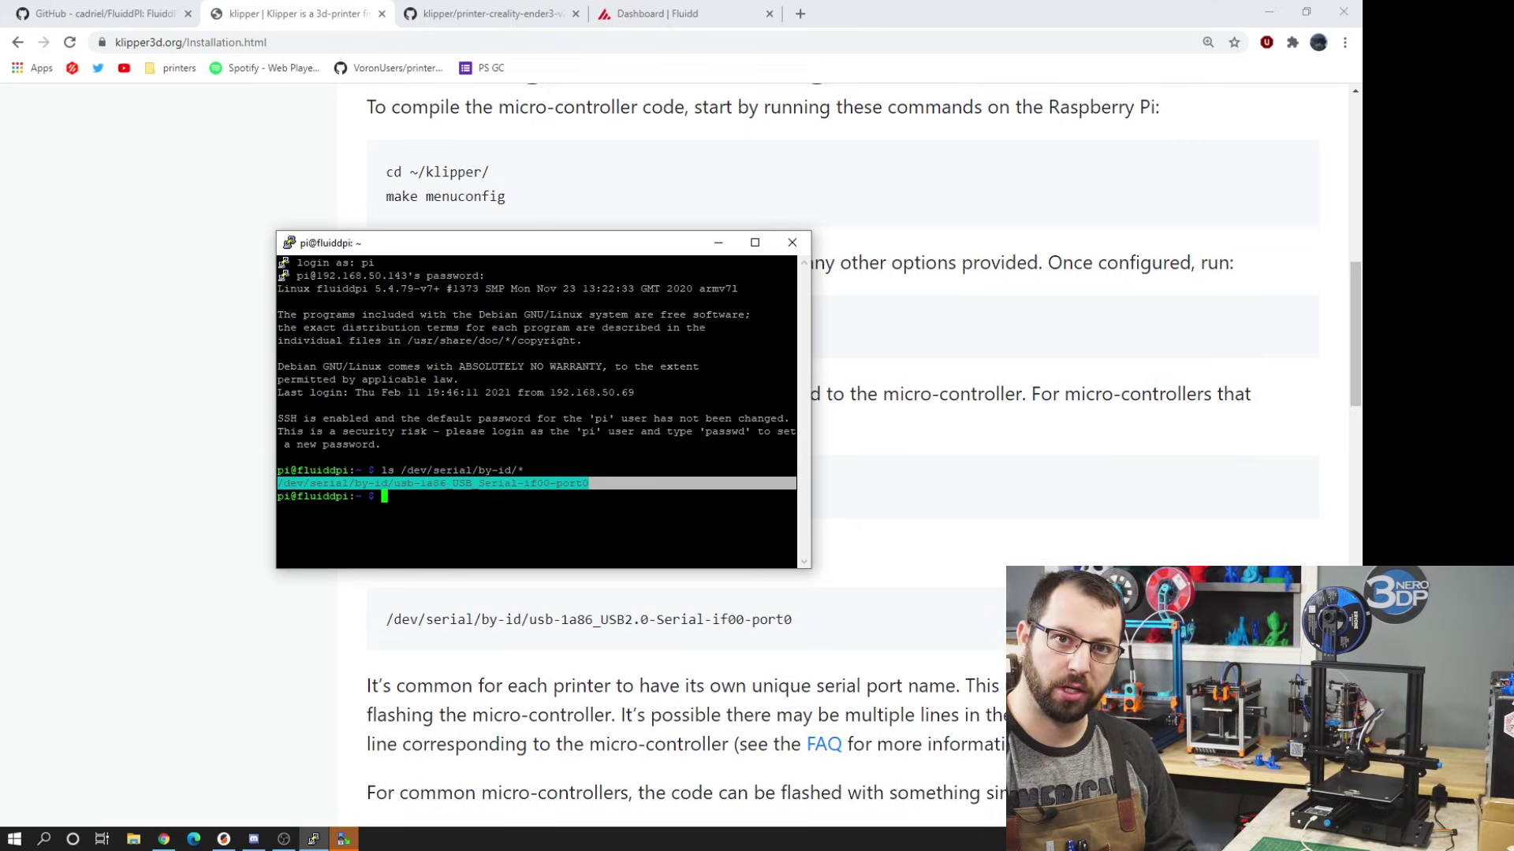
{"action": "left_click", "coordinate": [657, 13]}
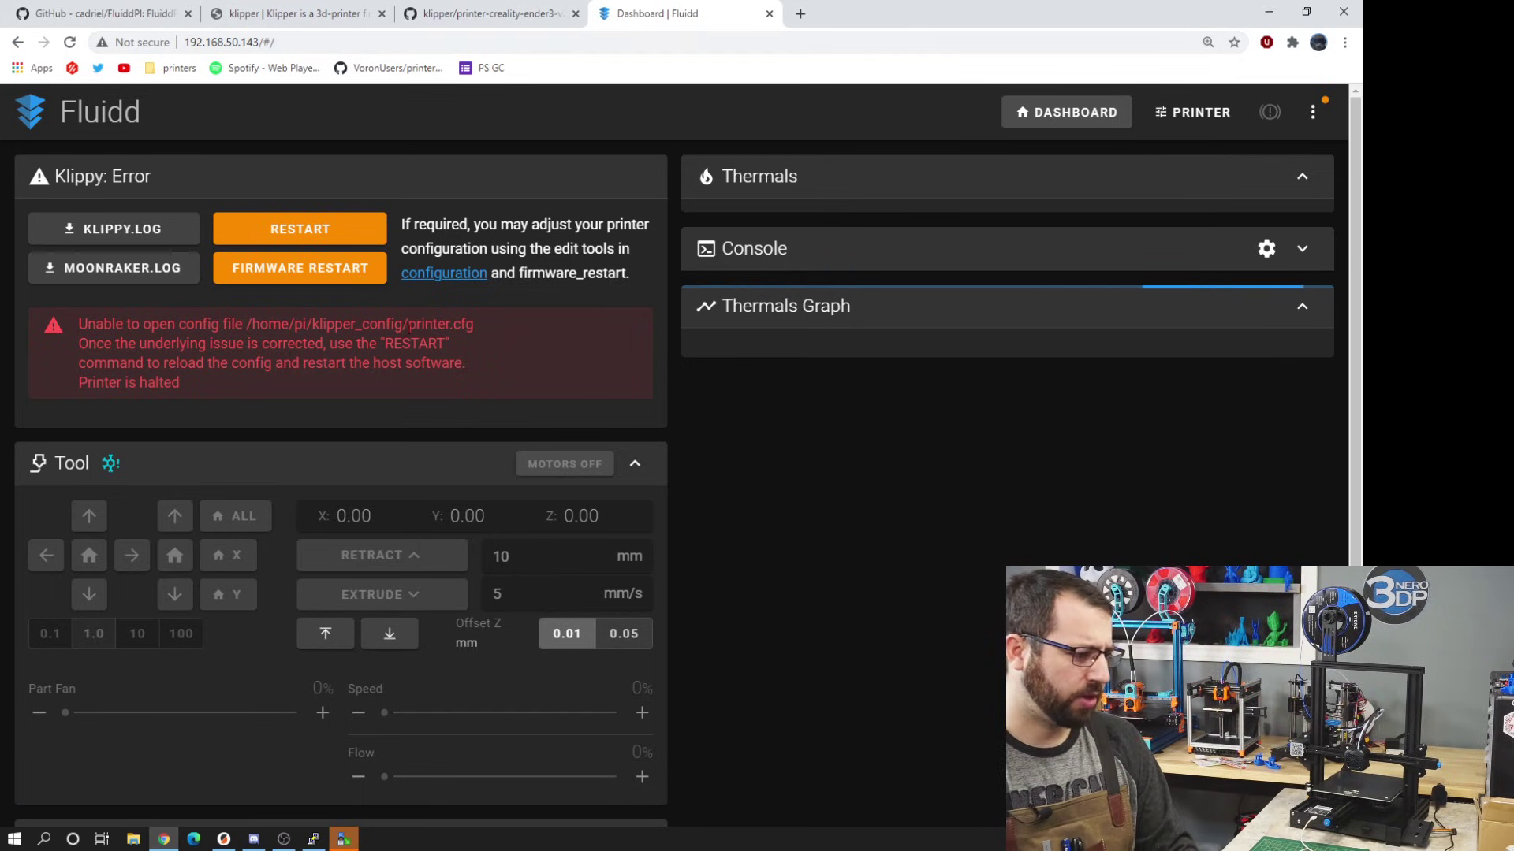
- Download the Creality Ender 3 V2 example config from Fluidd's config_examples folder
{"action": "left_click_drag", "start_coordinate": [485, 330], "coordinate": [246, 325]}
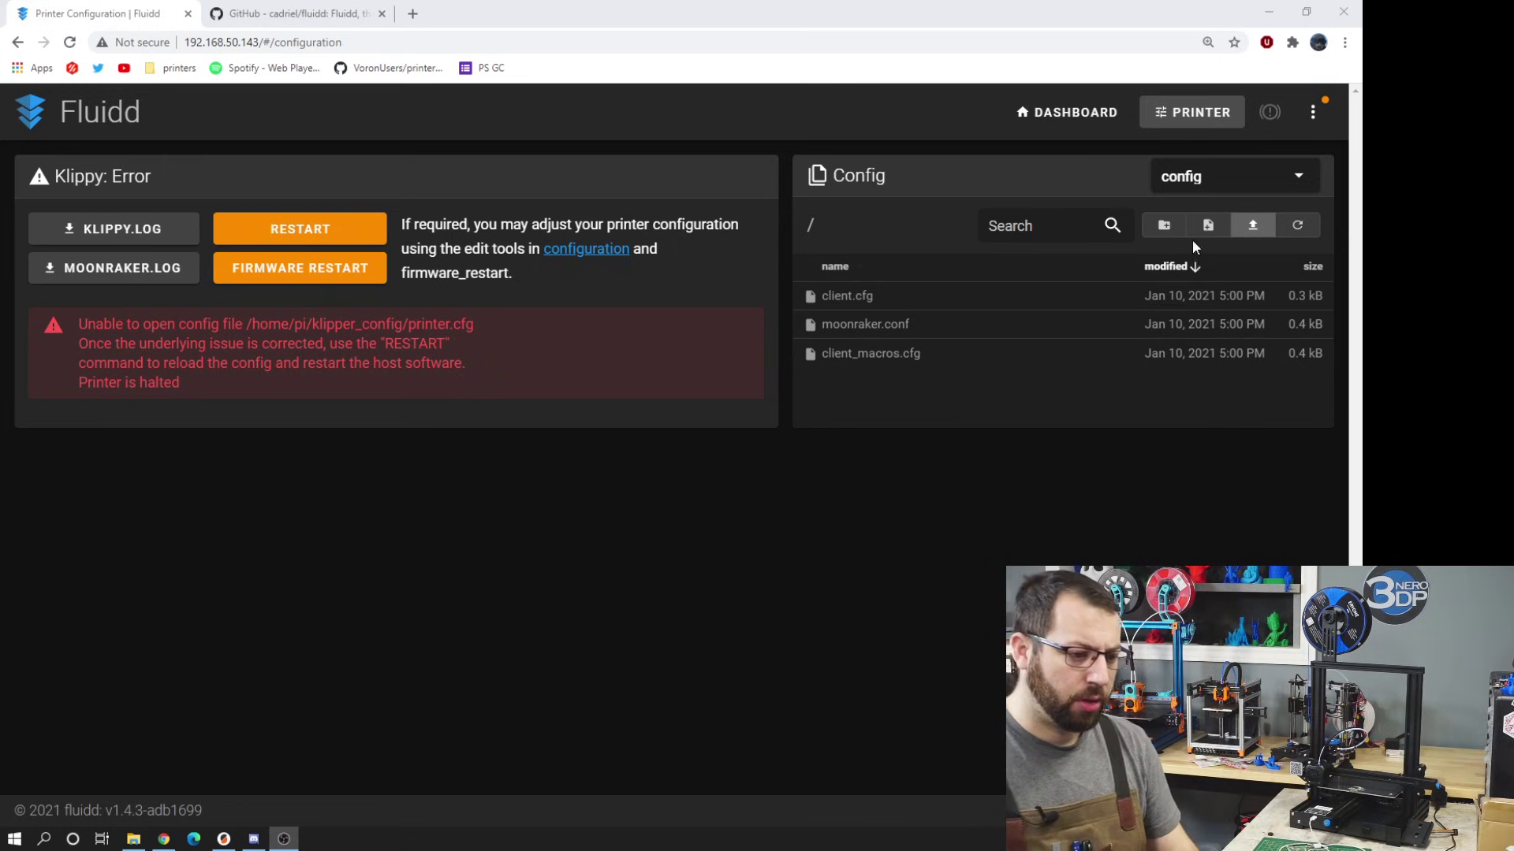
{"action": "left_click", "coordinate": [1195, 120]}
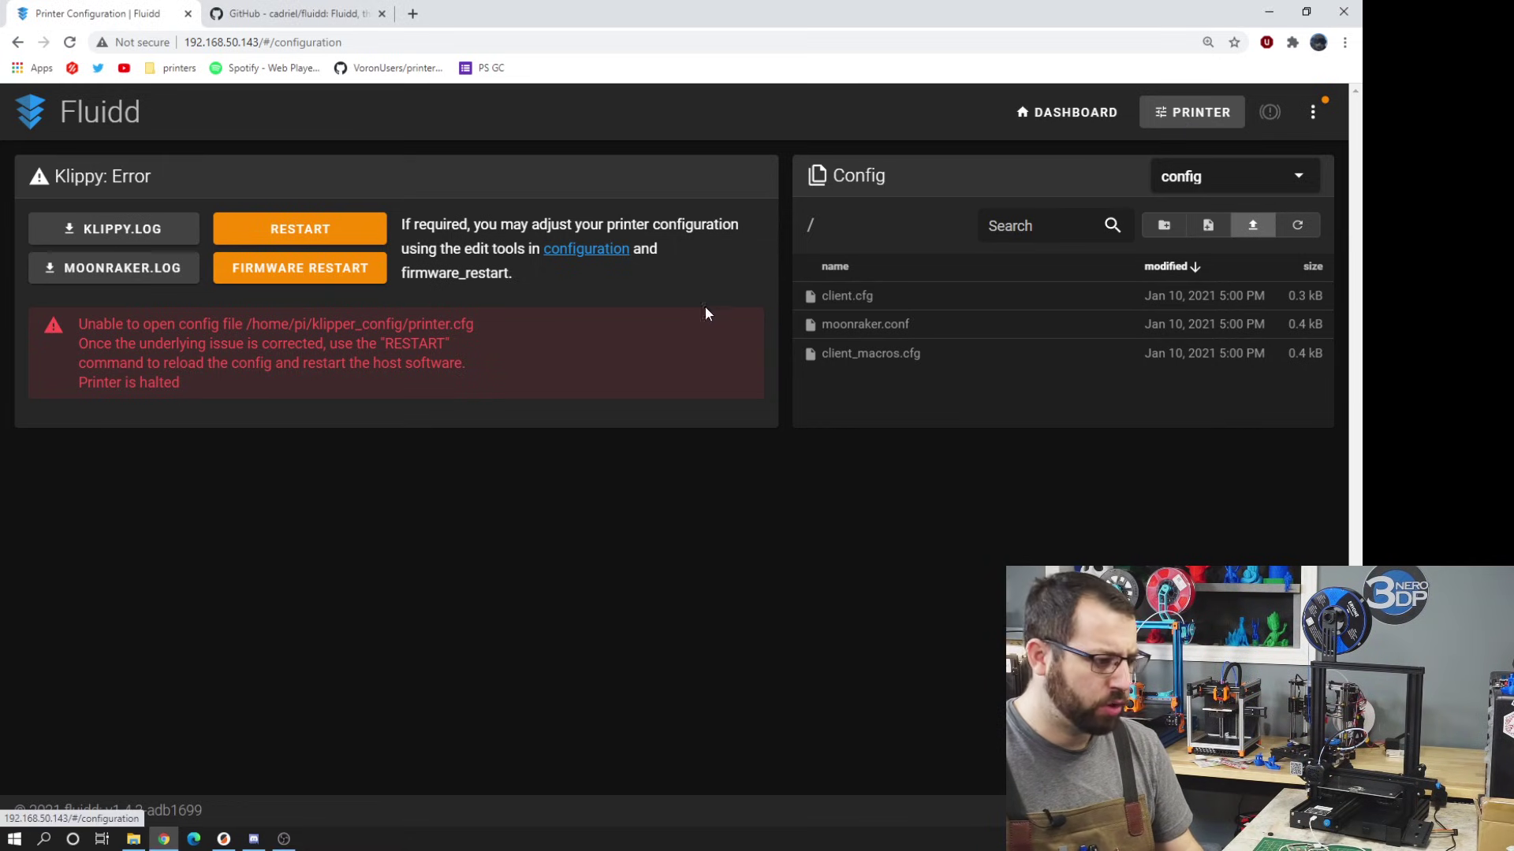
{"action": "left_click", "coordinate": [1267, 186]}
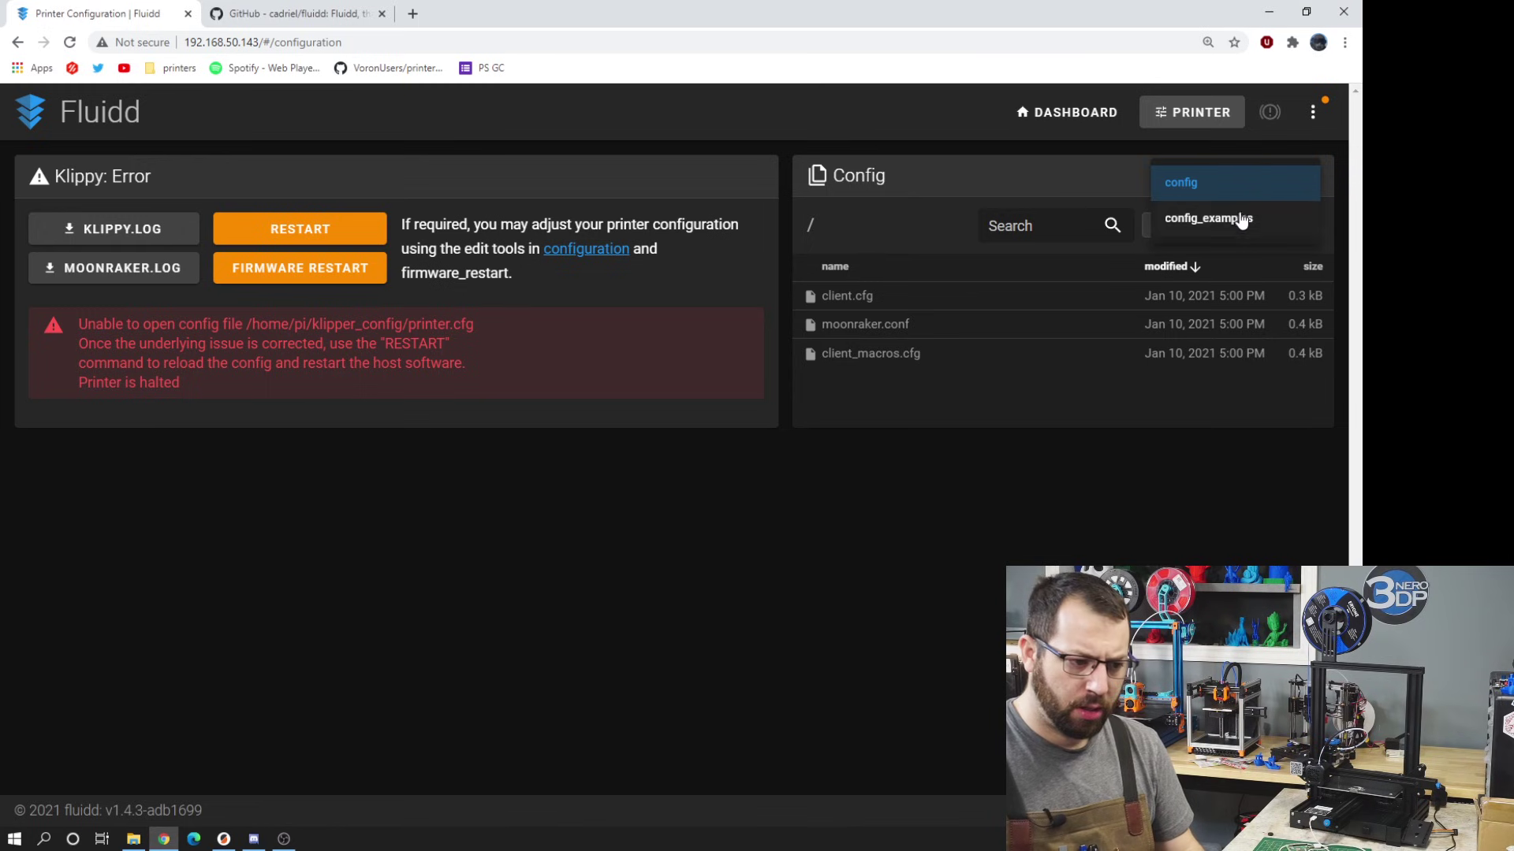
{"action": "left_click", "coordinate": [1244, 225]}
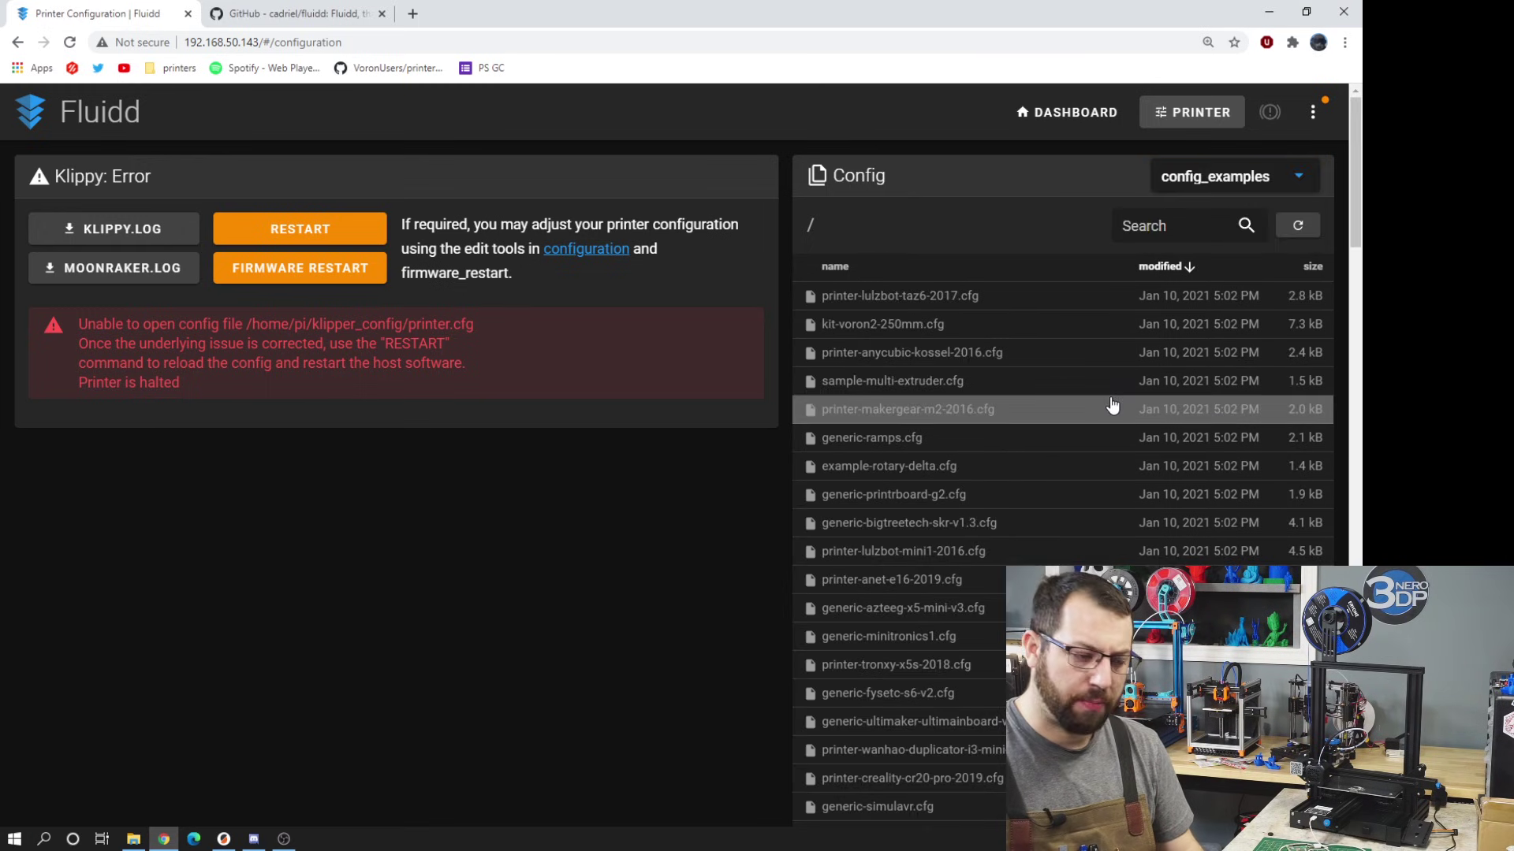
{"action": "scroll", "coordinate": [1104, 406], "scroll_direction": "down", "scroll_amount": 5}
{"action": "scroll", "coordinate": [1102, 416], "scroll_direction": "down", "scroll_amount": 10}
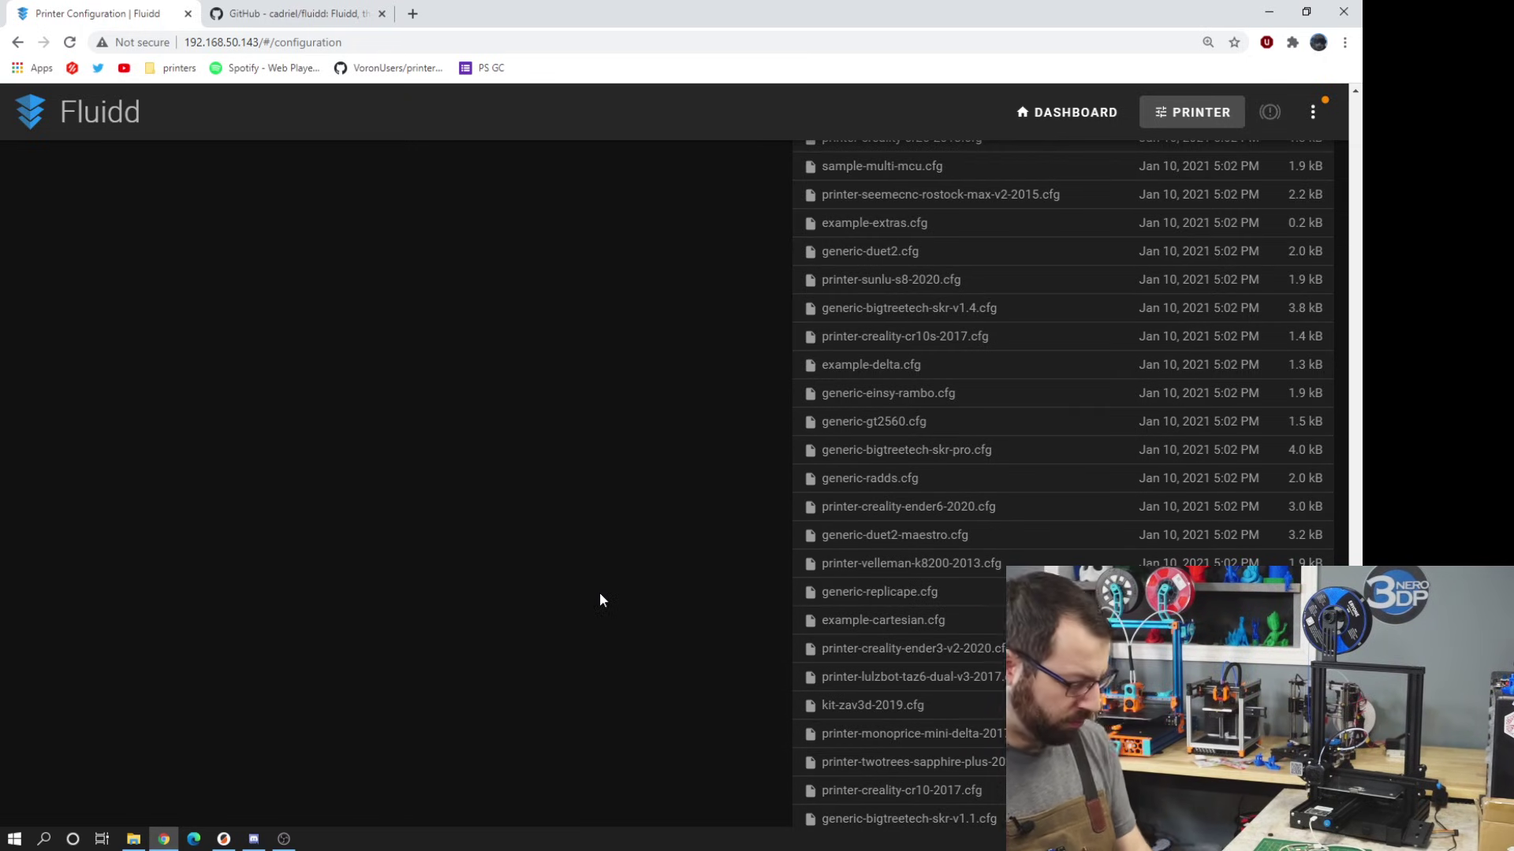
{"action": "left_click", "coordinate": [1088, 509]}
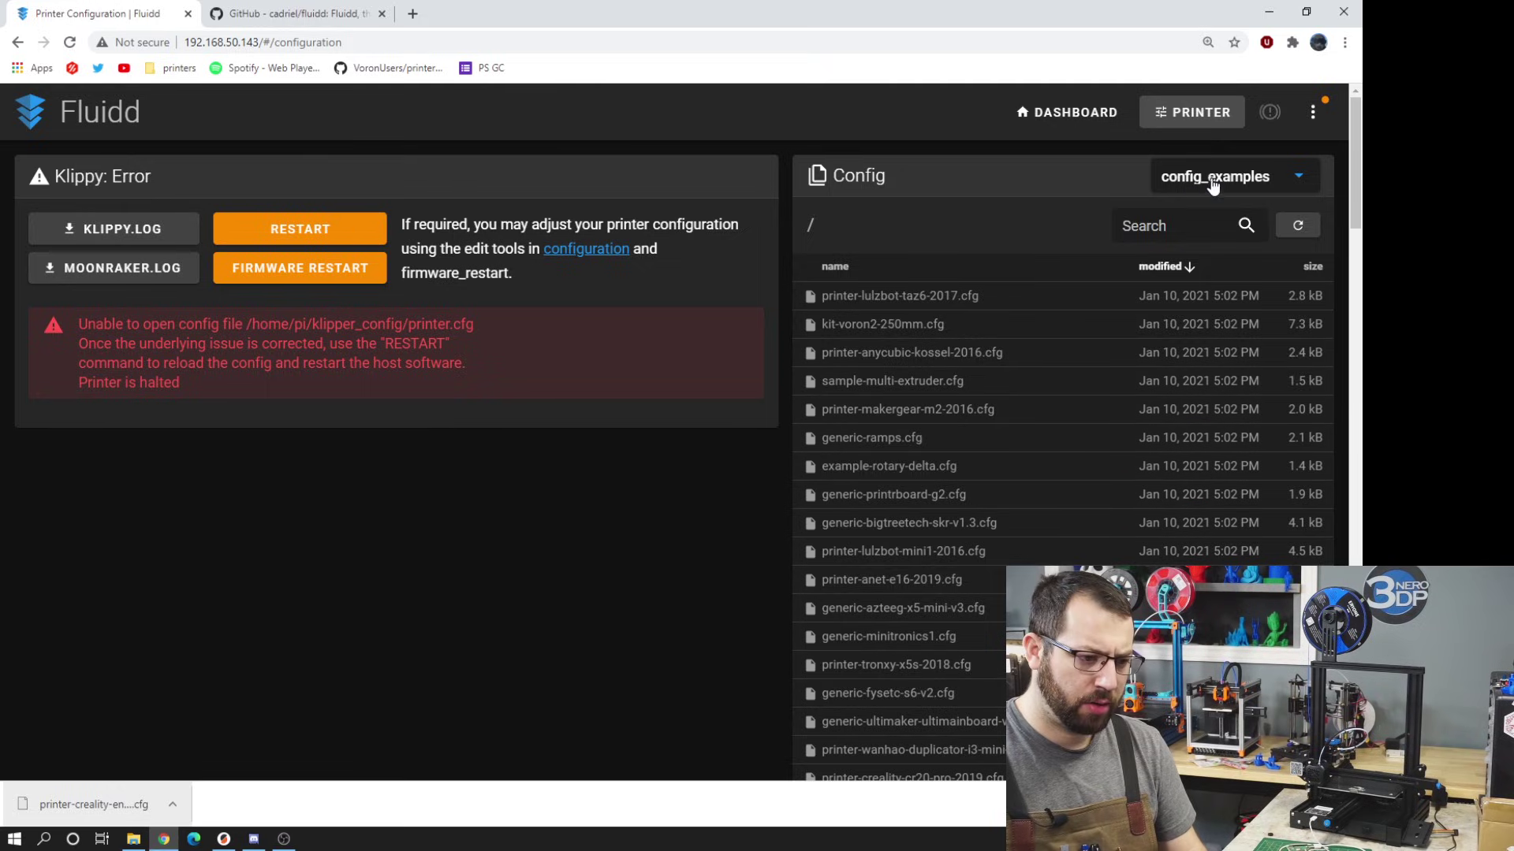
- Upload the downloaded Ender 3 V2 config into the main config folder
{"action": "left_click", "coordinate": [1212, 186]}
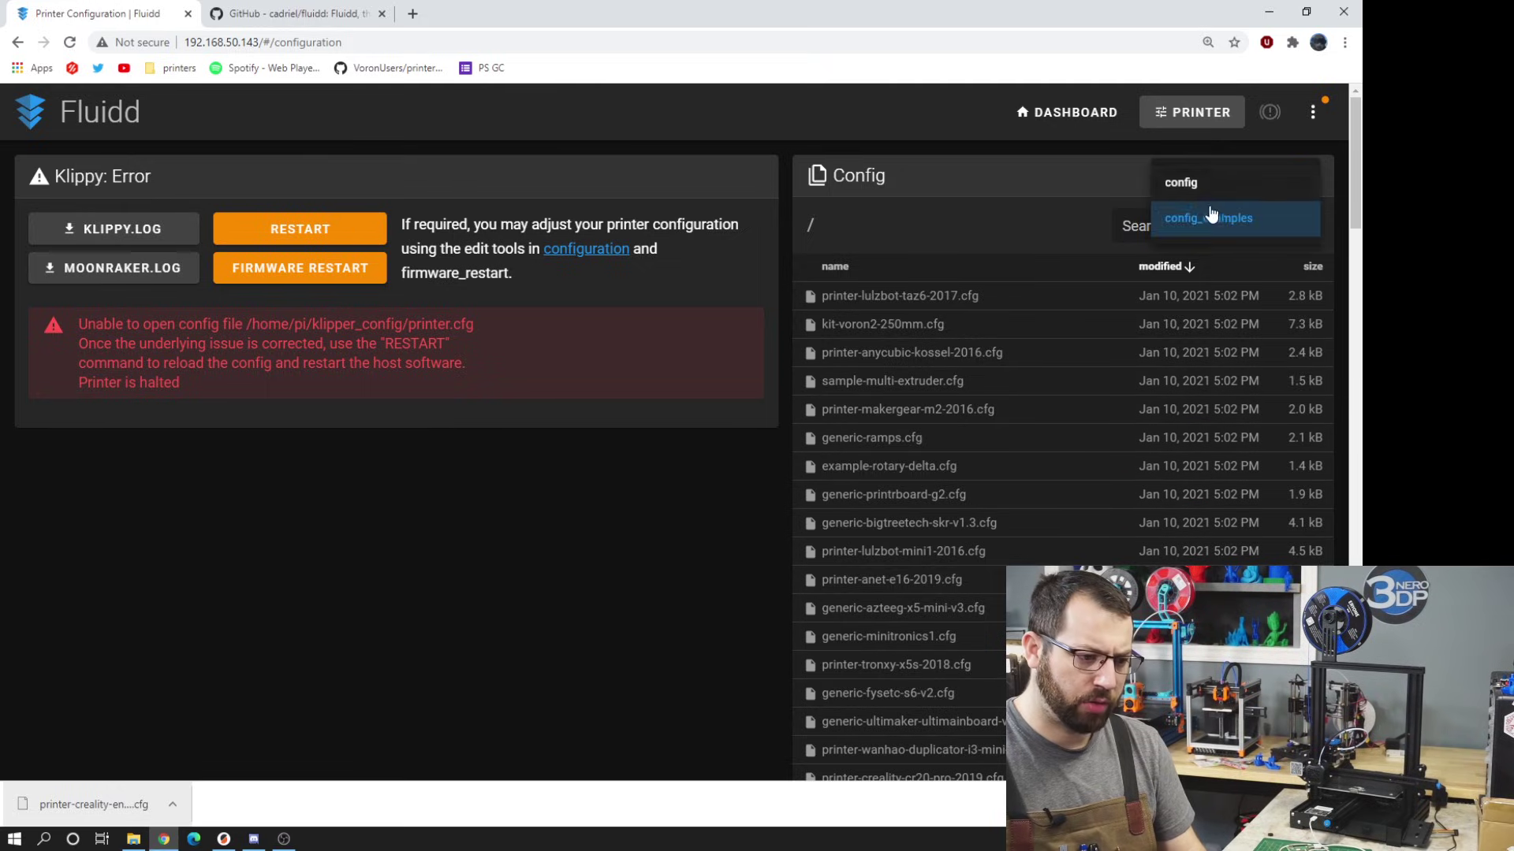
{"action": "left_click", "coordinate": [1213, 183]}
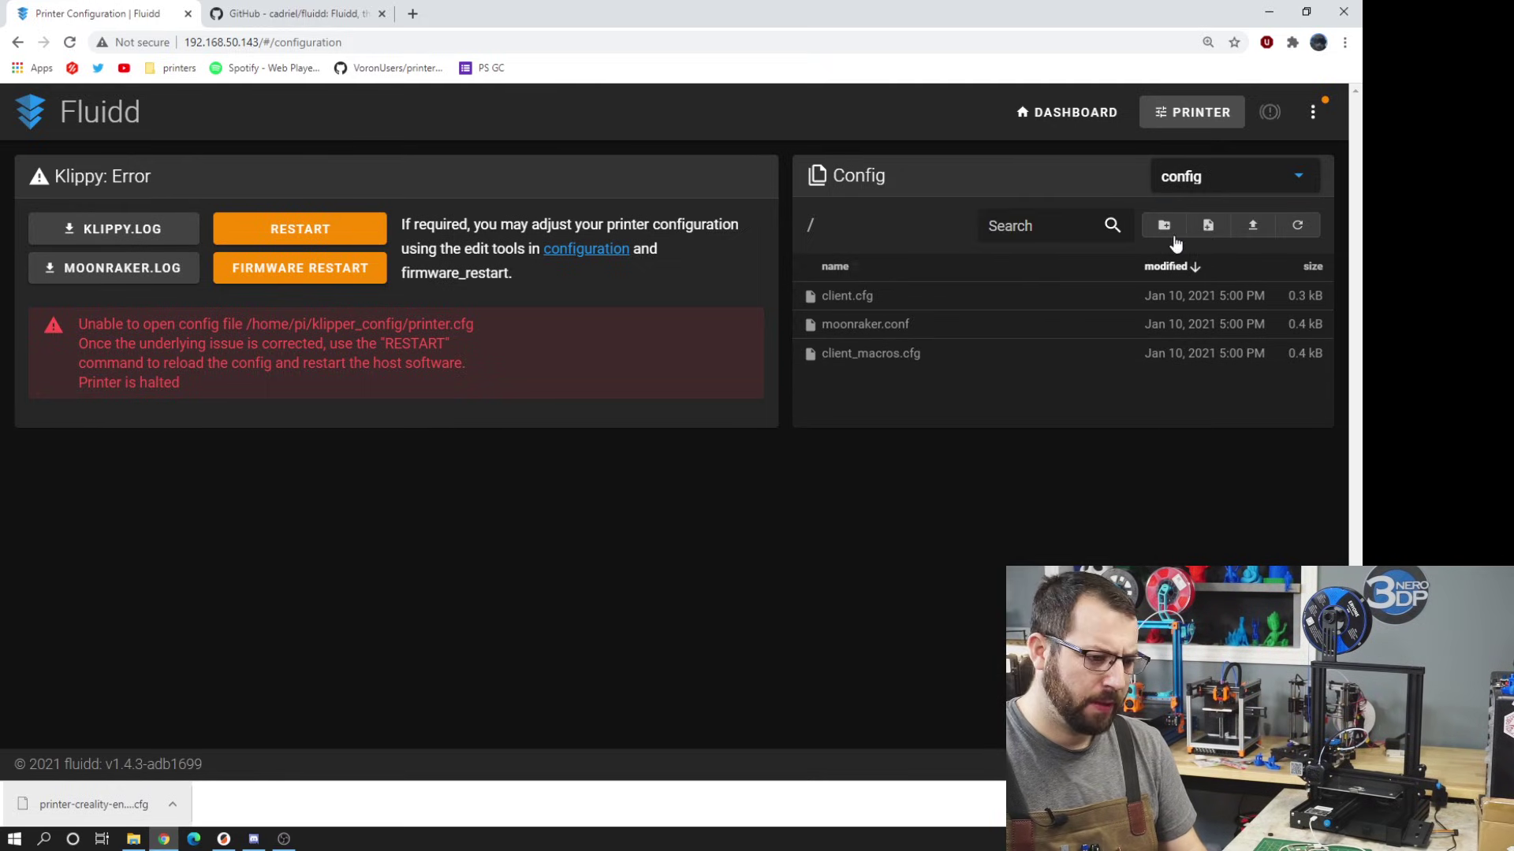
{"action": "left_click", "coordinate": [1249, 230]}
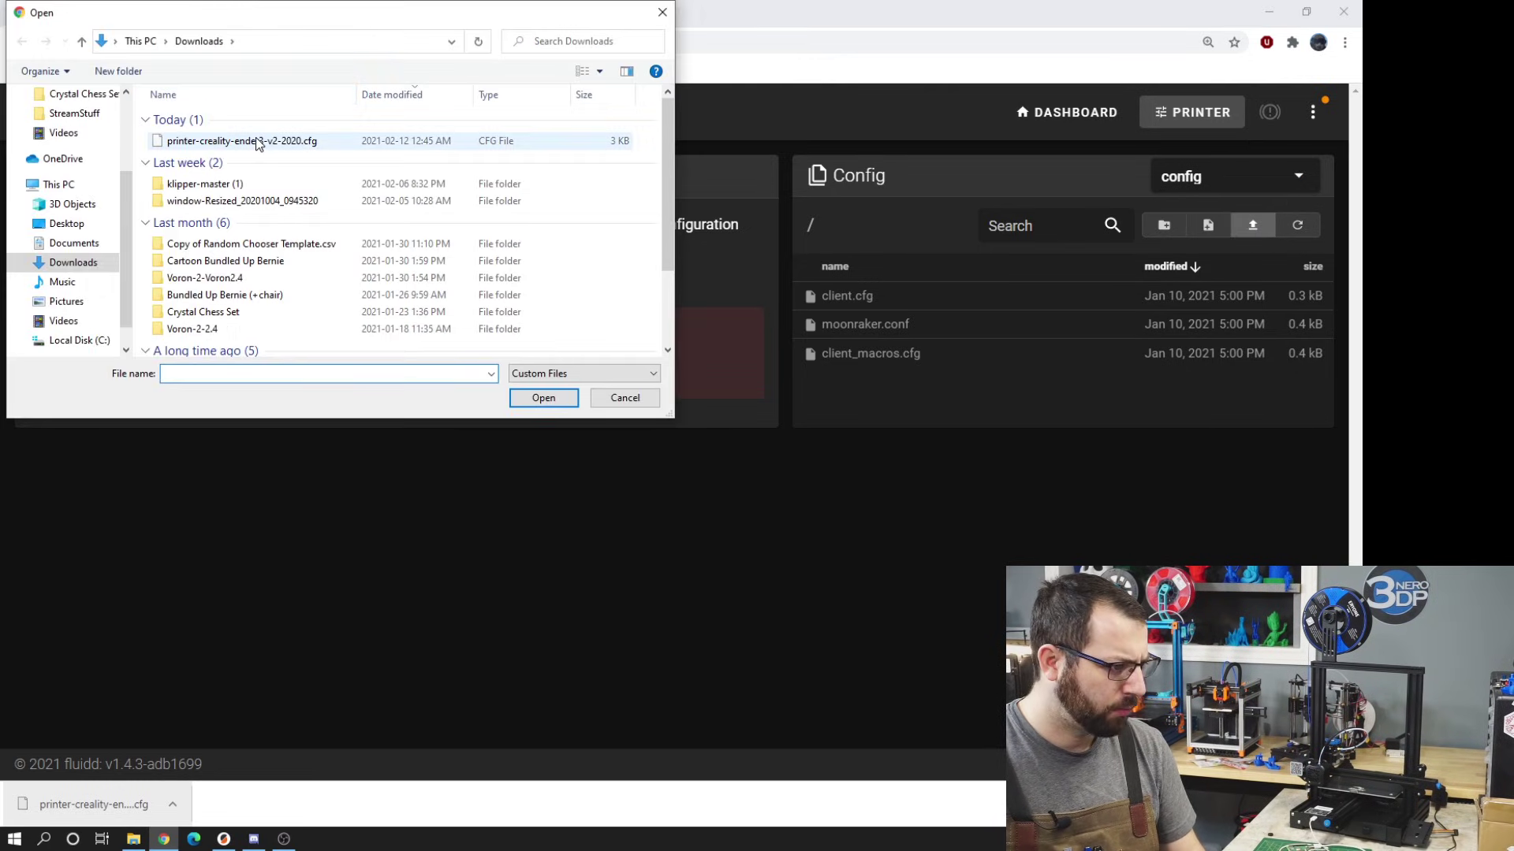
{"action": "double_click", "coordinate": [257, 143]}
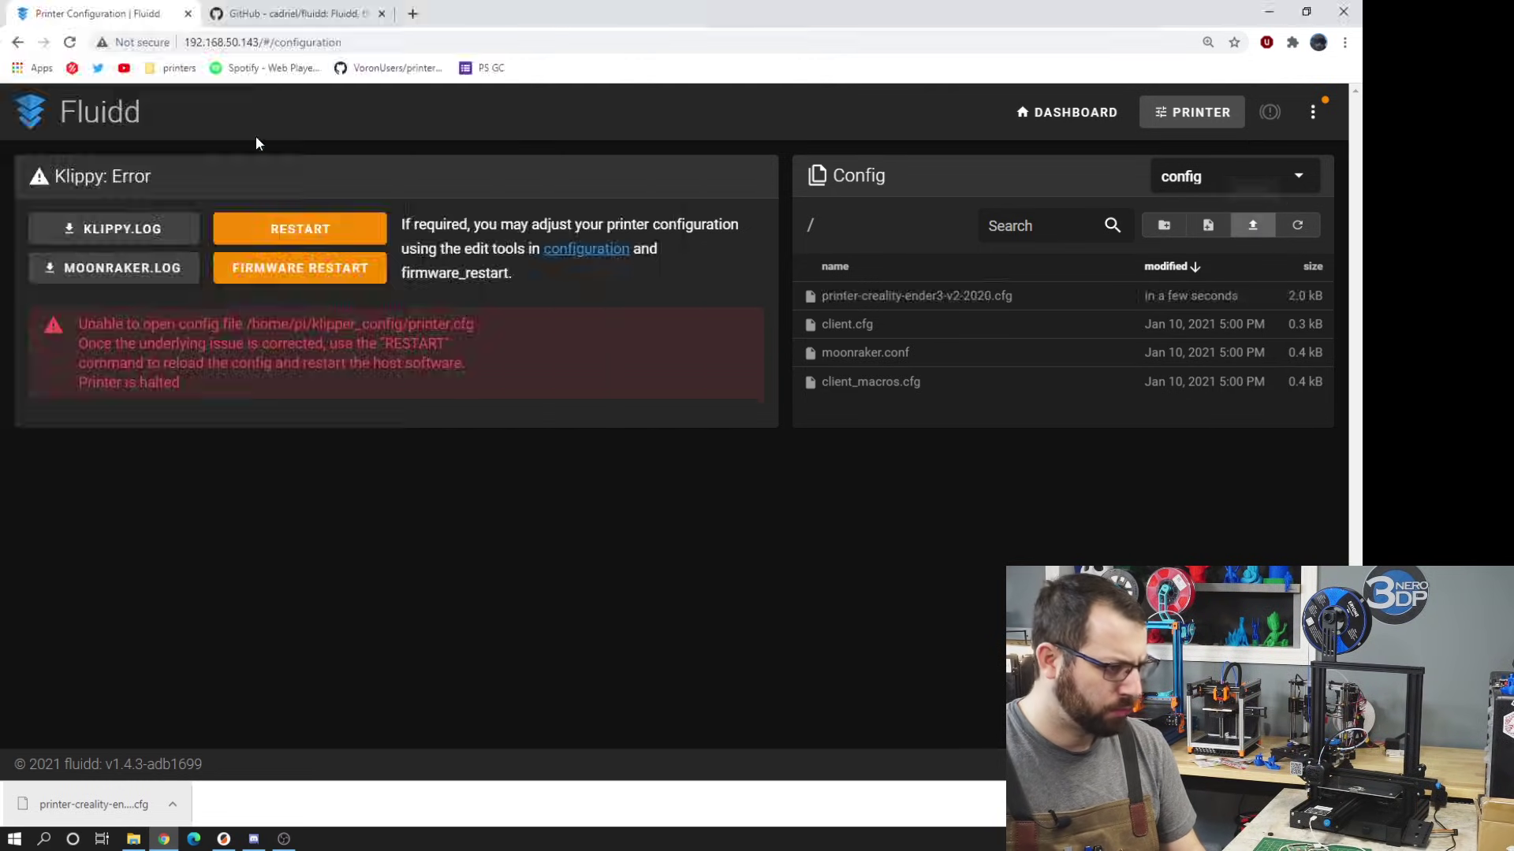
- Rename the uploaded config to printer.cfg
{"action": "right_click", "coordinate": [877, 306]}
{"action": "left_click", "coordinate": [958, 398]}
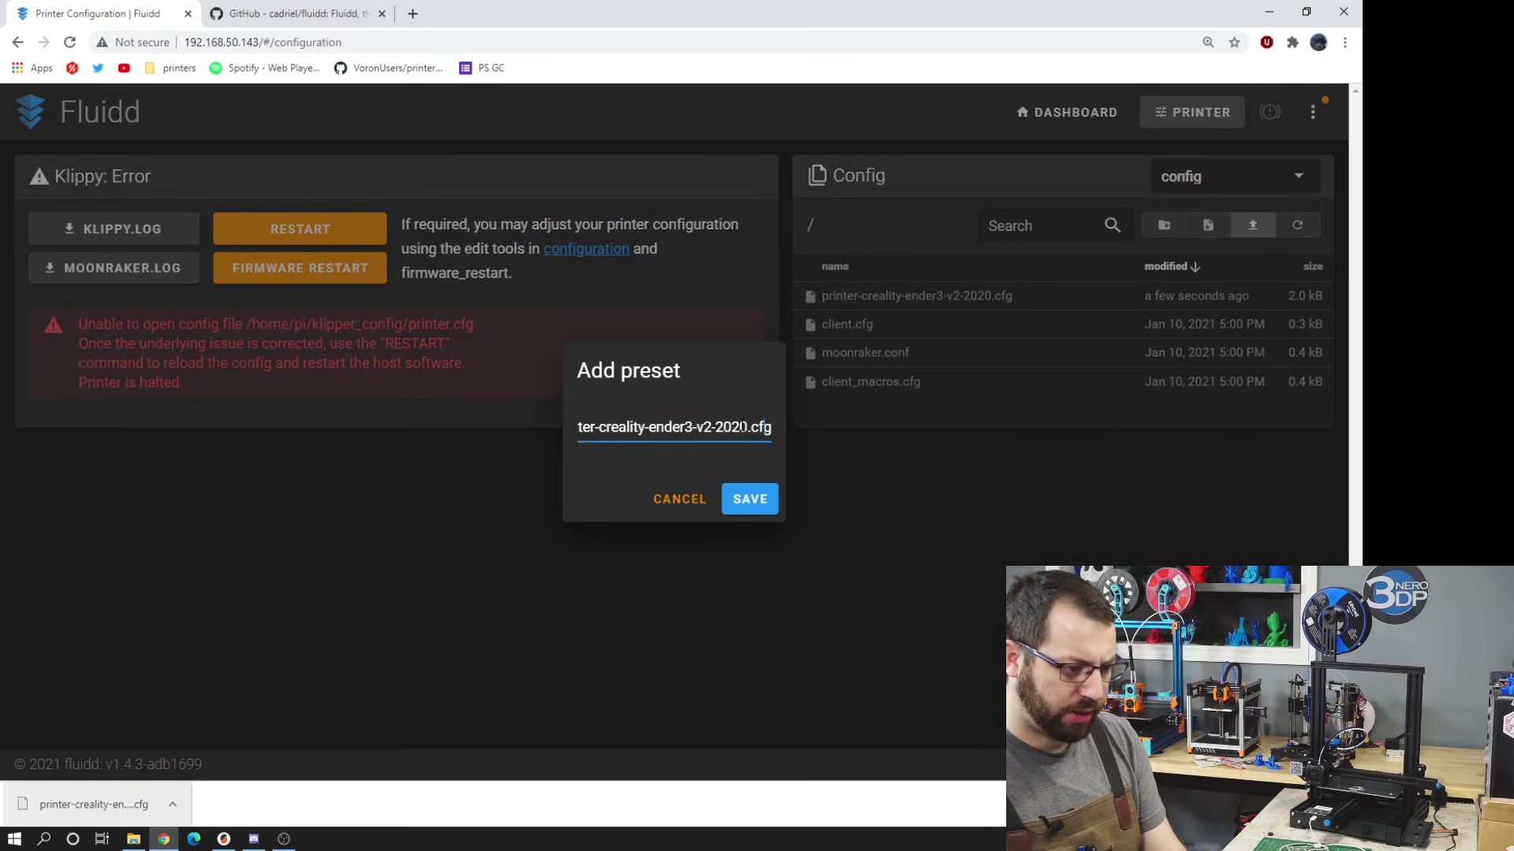
{"action": "key", "text": "BackSpace"}
{"action": "key", "text": "BackSpace"}
{"action": "key", "text": "BackSpace"}
{"action": "key", "text": "BackSpace"}
{"action": "key", "text": "BackSpace"}
{"action": "key", "text": "BackSpace"}
{"action": "key", "text": "BackSpace"}
{"action": "key", "text": "BackSpace"}
{"action": "key", "text": "BackSpace"}
{"action": "key", "text": "BackSpace"}
{"action": "key", "text": "BackSpace"}
{"action": "key", "text": "BackSpace"}
{"action": "key", "text": "BackSpace"}
{"action": "key", "text": "BackSpace"}
{"action": "key", "text": "BackSpace"}
{"action": "key", "text": "BackSpace"}
{"action": "key", "text": "BackSpace"}
{"action": "key", "text": "BackSpace"}
{"action": "key", "text": "BackSpace"}
{"action": "key", "text": "BackSpace"}
{"action": "left_click", "coordinate": [748, 499]}
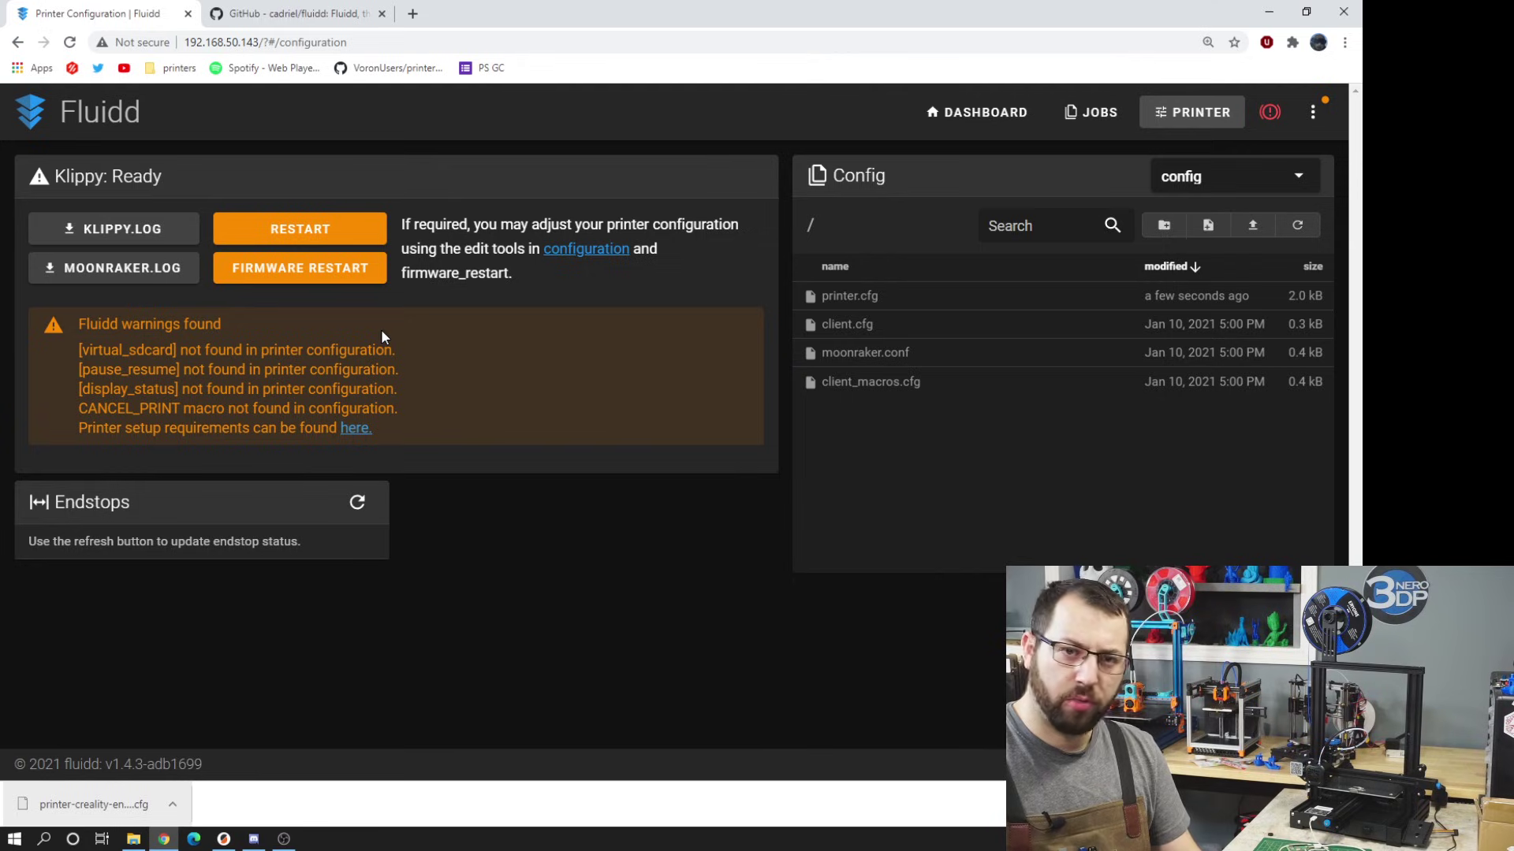
- Open printer.cfg in Fluidd's editor
{"action": "left_click_drag", "start_coordinate": [107, 326], "coordinate": [565, 388]}
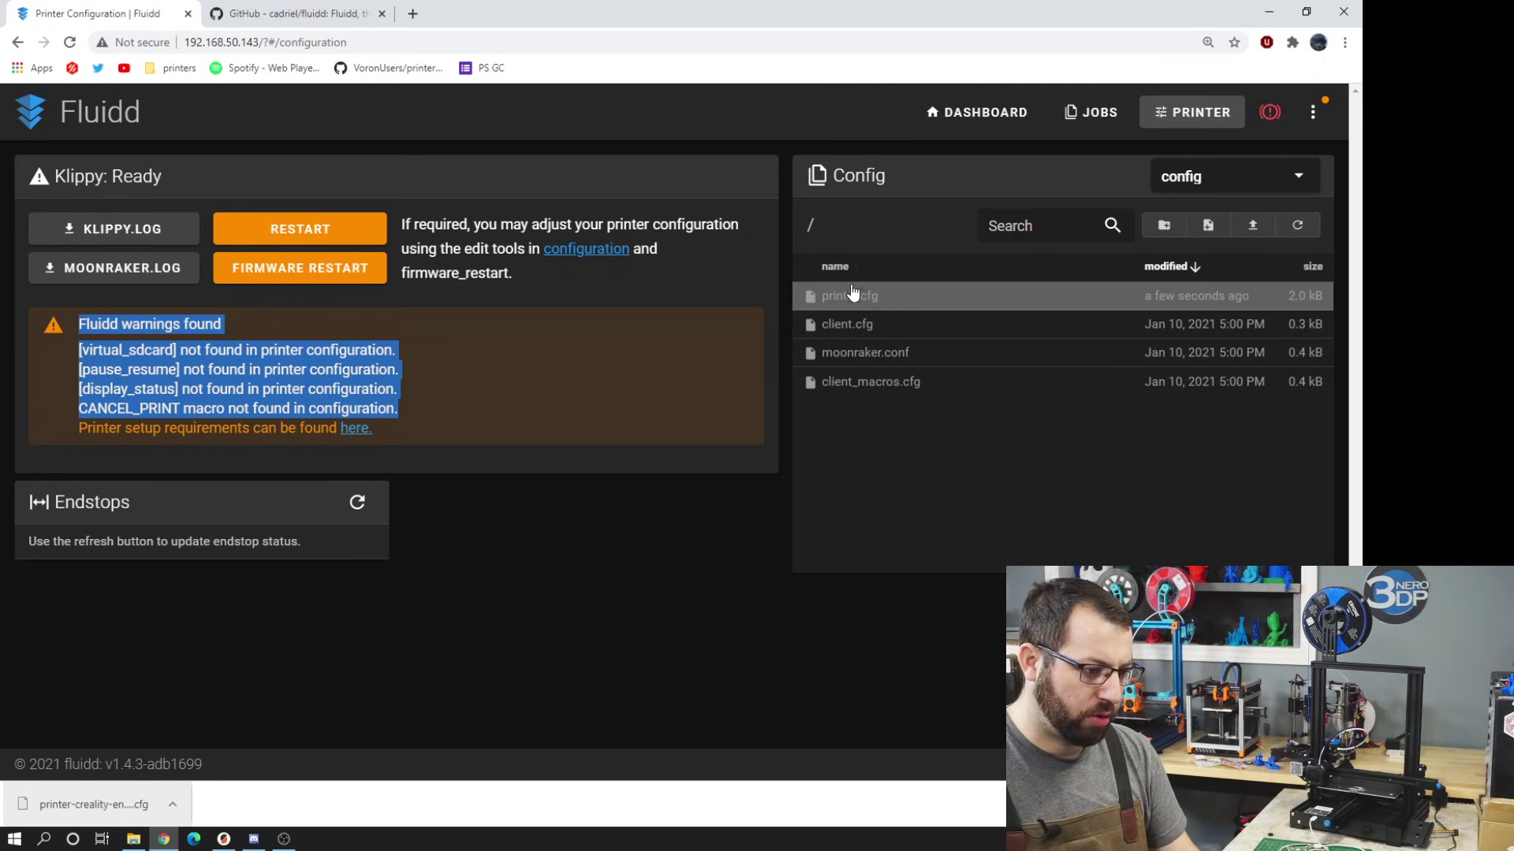
{"action": "left_click", "coordinate": [581, 505]}
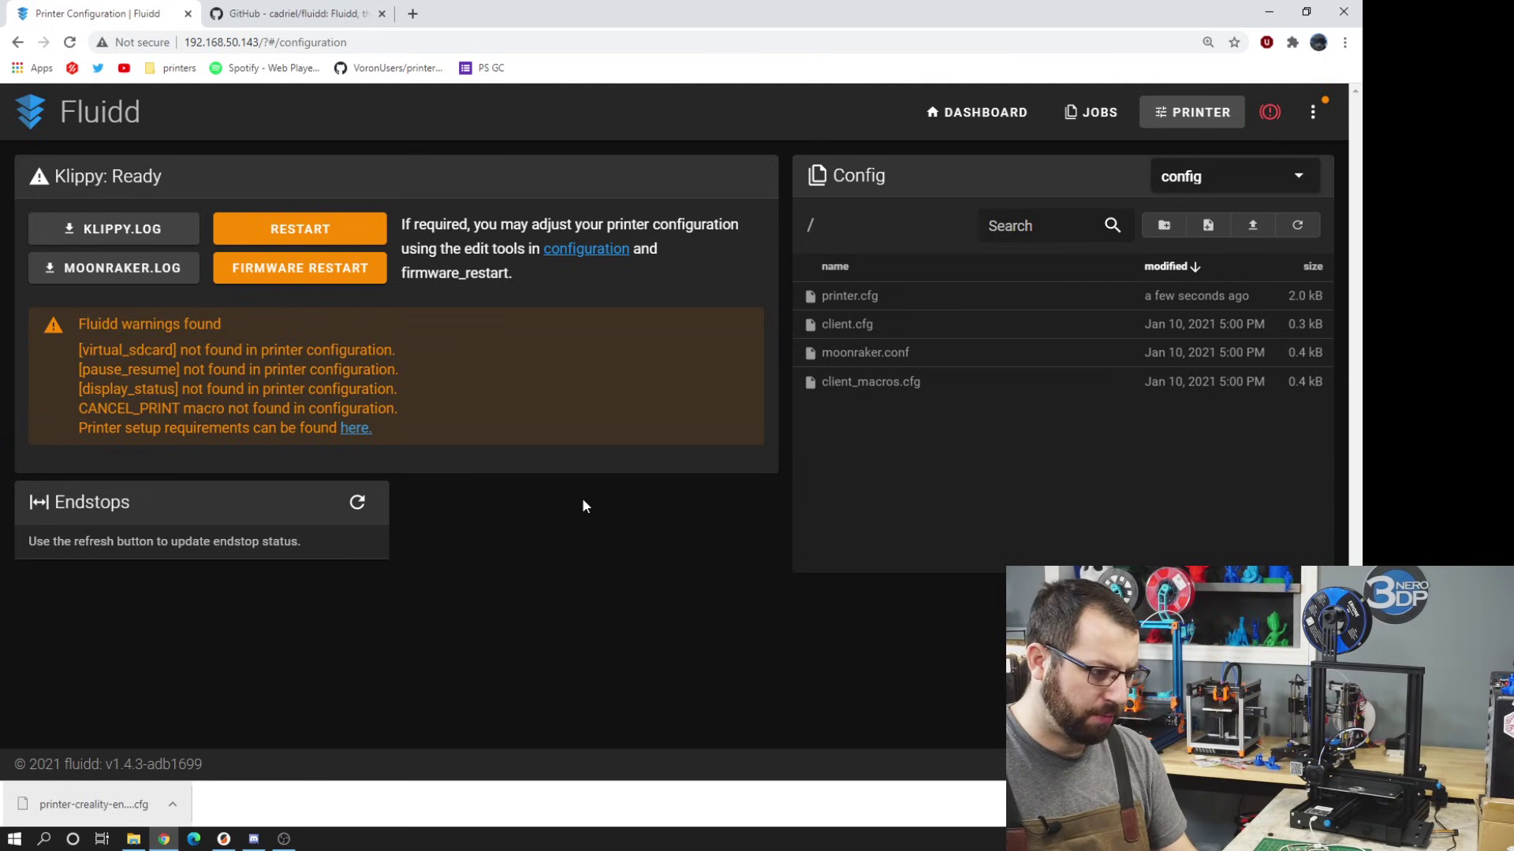
{"action": "left_click", "coordinate": [910, 304]}
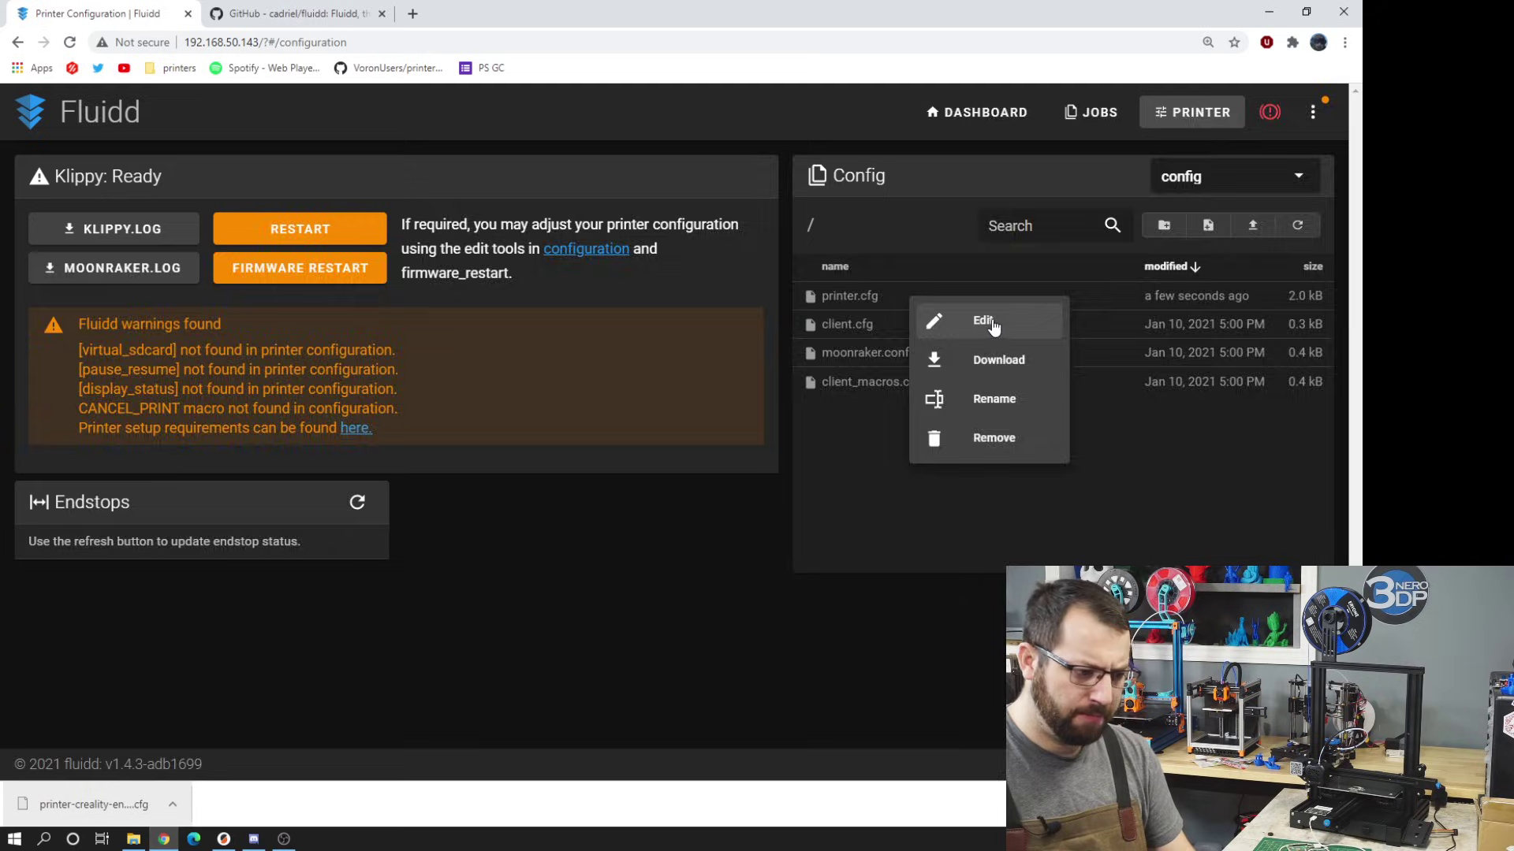
{"action": "left_click", "coordinate": [984, 321]}
- On Fluidd's GitHub, open the Required Configuration doc and select the [virtual_sdcard] block
{"action": "left_click", "coordinate": [296, 14]}
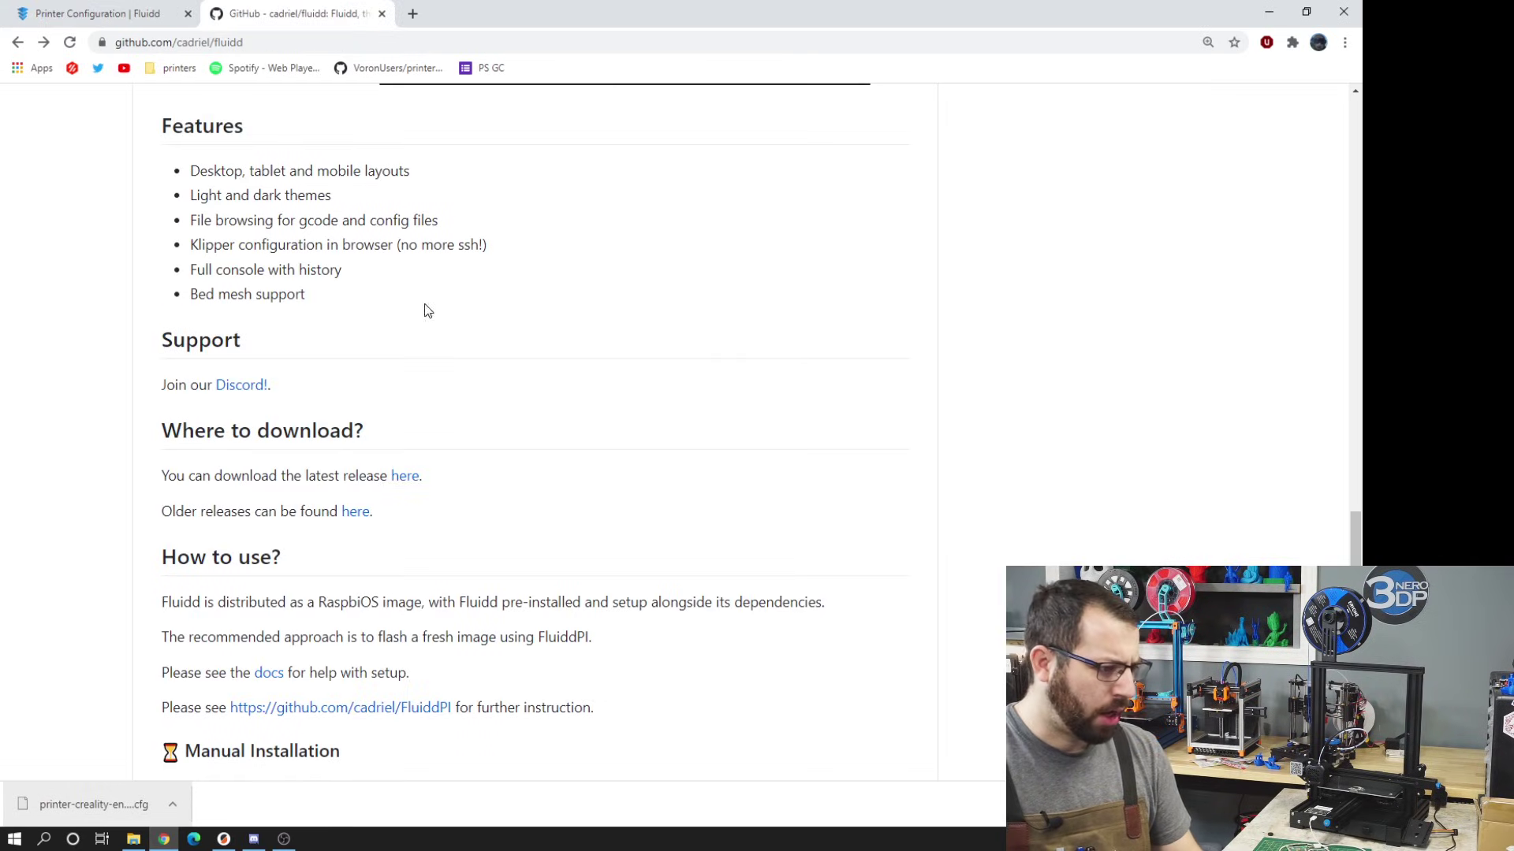
{"action": "scroll", "coordinate": [370, 363], "scroll_direction": "down", "scroll_amount": 1}
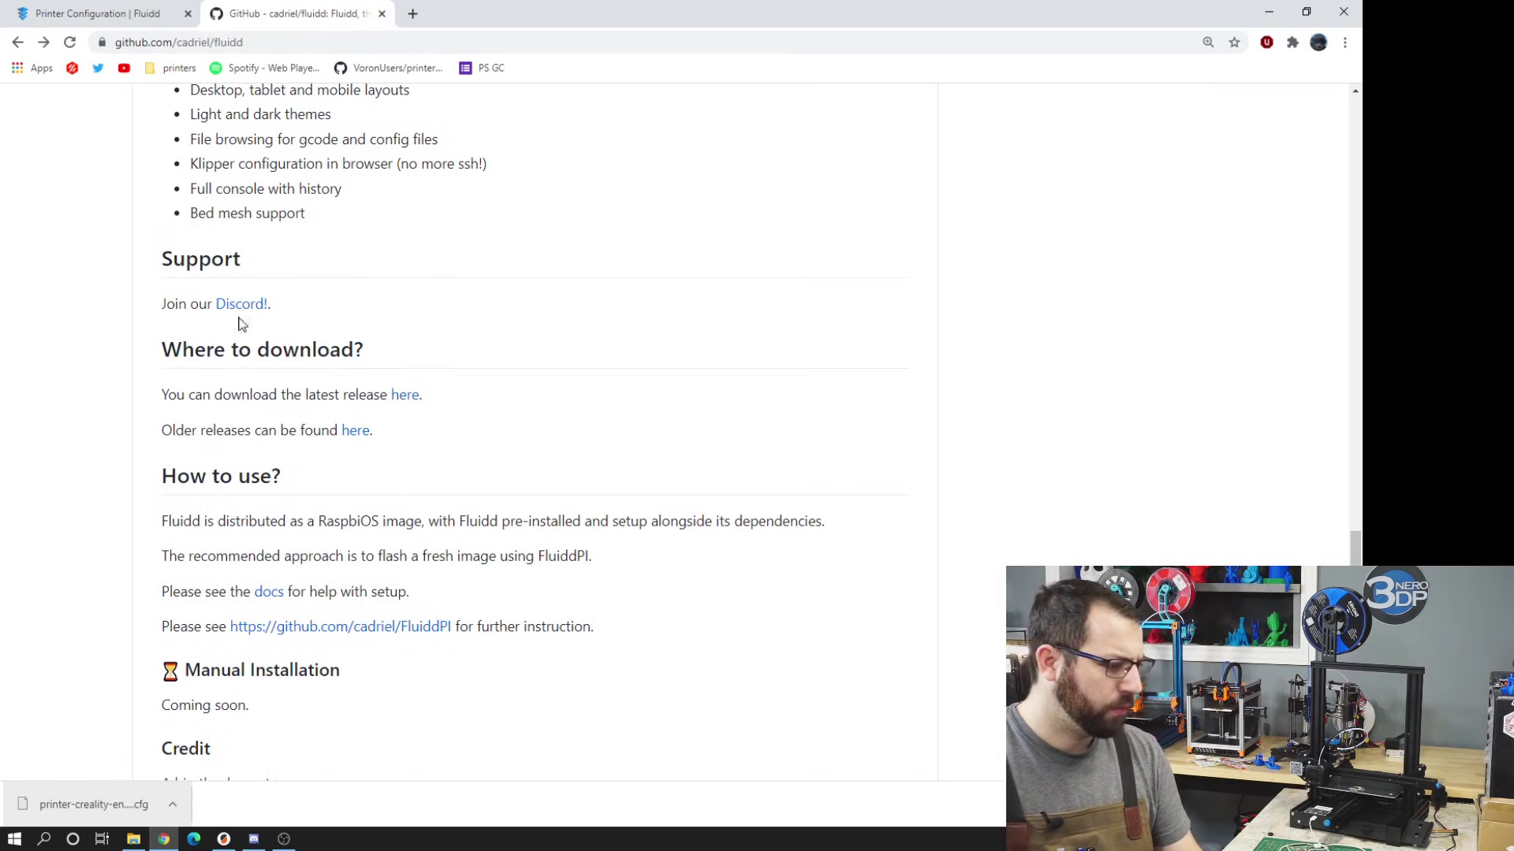
{"action": "scroll", "coordinate": [240, 325], "scroll_direction": "up", "scroll_amount": 10}
{"action": "scroll", "coordinate": [434, 215], "scroll_direction": "up", "scroll_amount": 6}
{"action": "scroll", "coordinate": [424, 298], "scroll_direction": "down", "scroll_amount": 18}
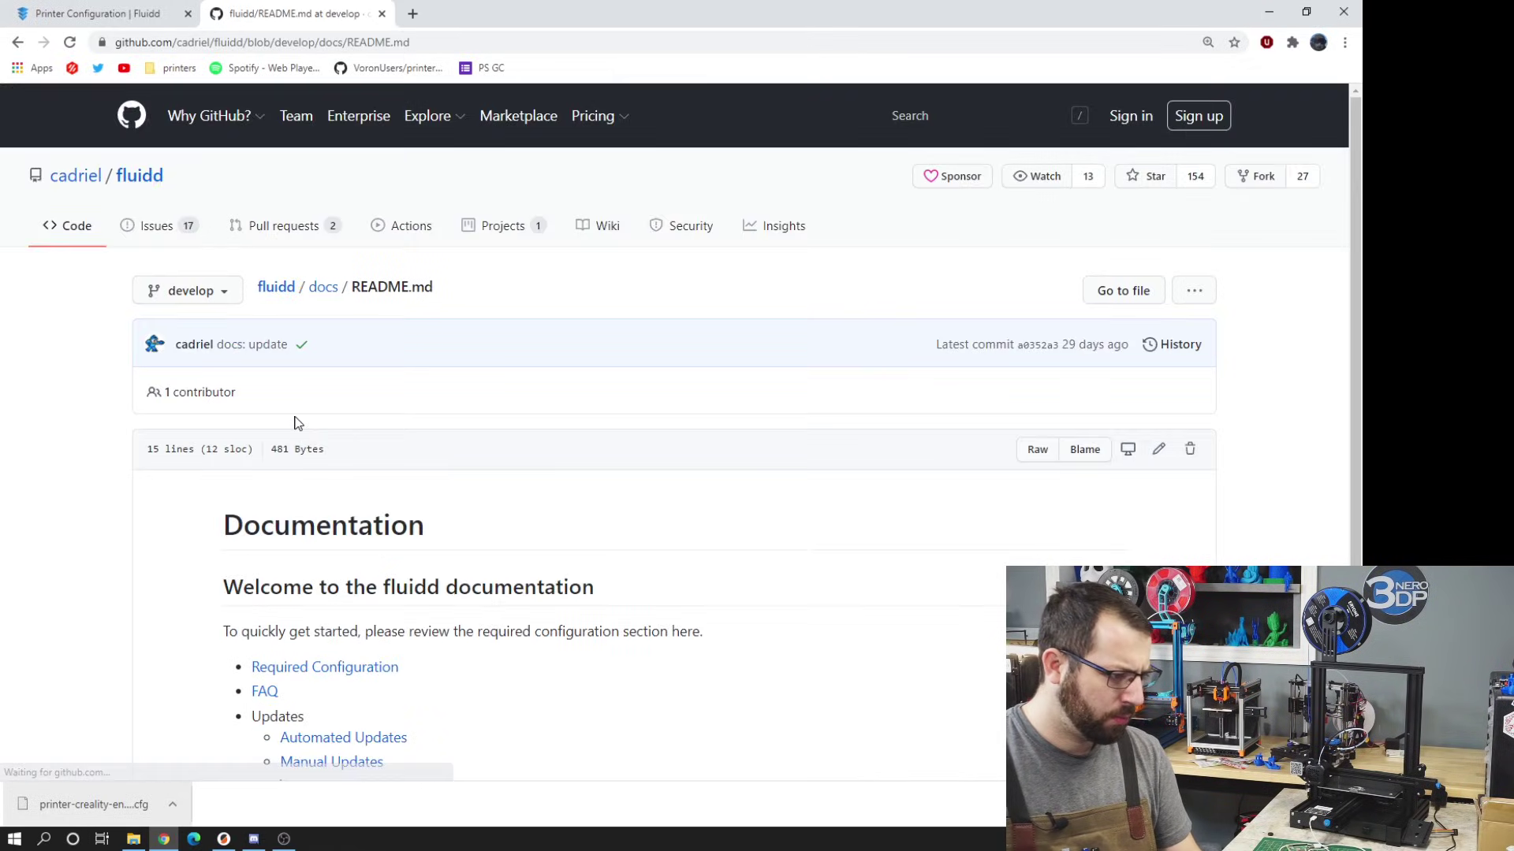
{"action": "scroll", "coordinate": [296, 422], "scroll_direction": "down", "scroll_amount": 3}
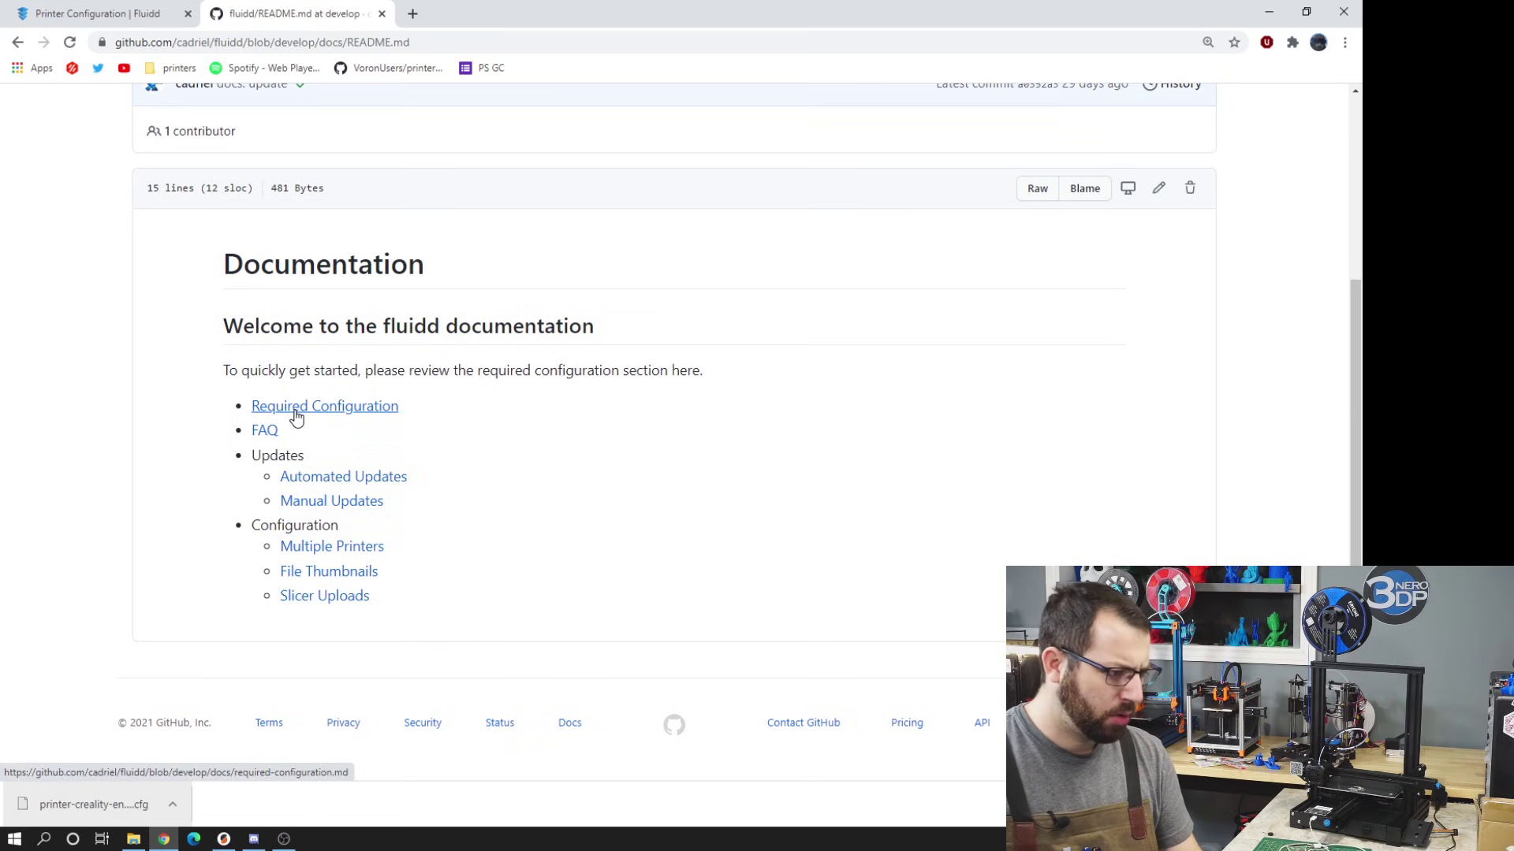
{"action": "left_click", "coordinate": [296, 407]}
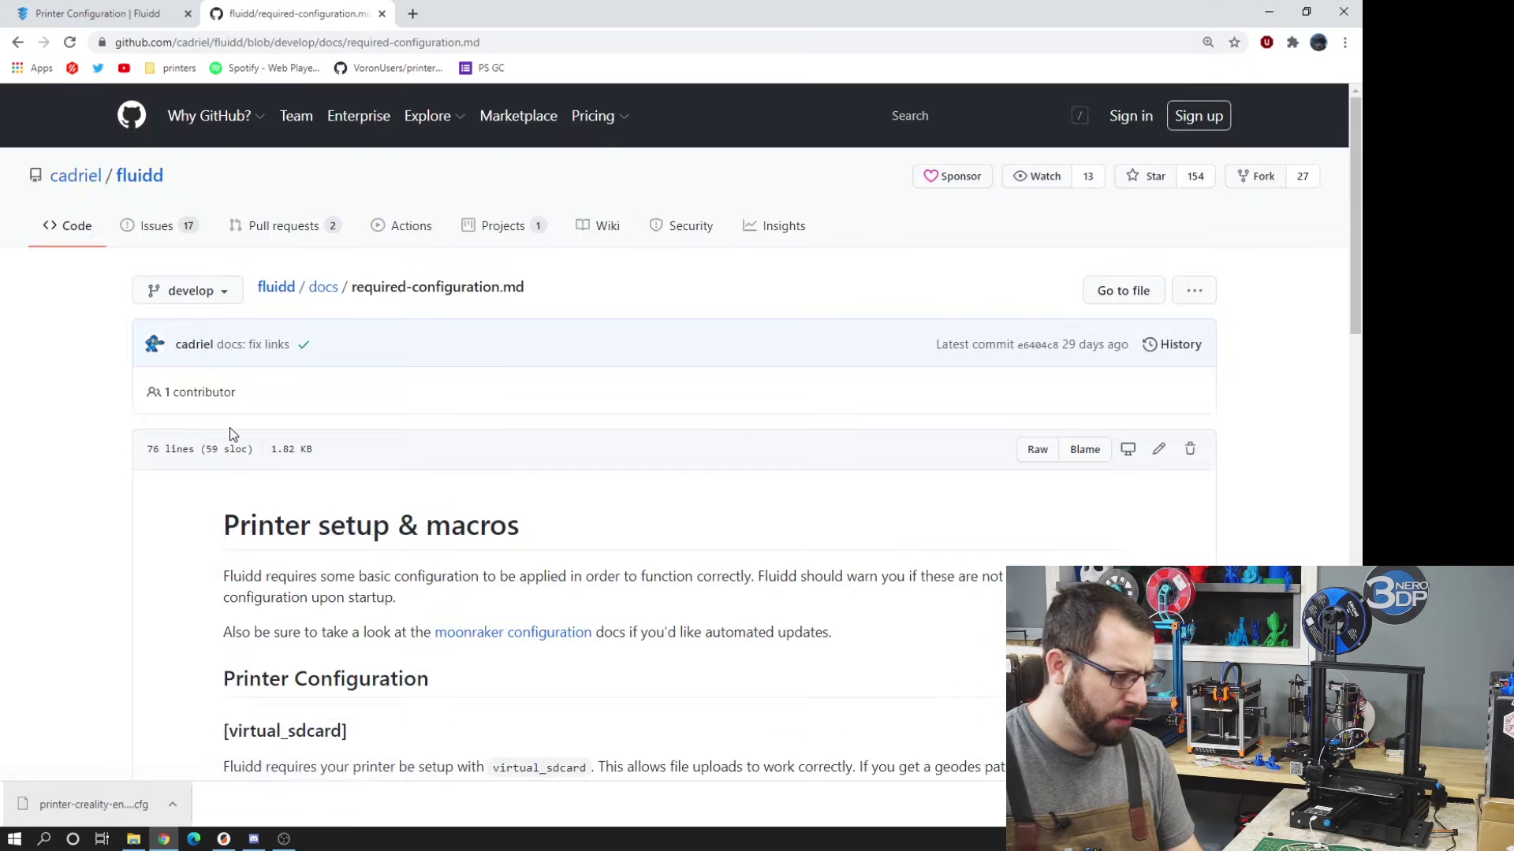
{"action": "scroll", "coordinate": [315, 458], "scroll_direction": "down", "scroll_amount": 5}
{"action": "left_click_drag", "start_coordinate": [386, 470], "coordinate": [270, 425]}
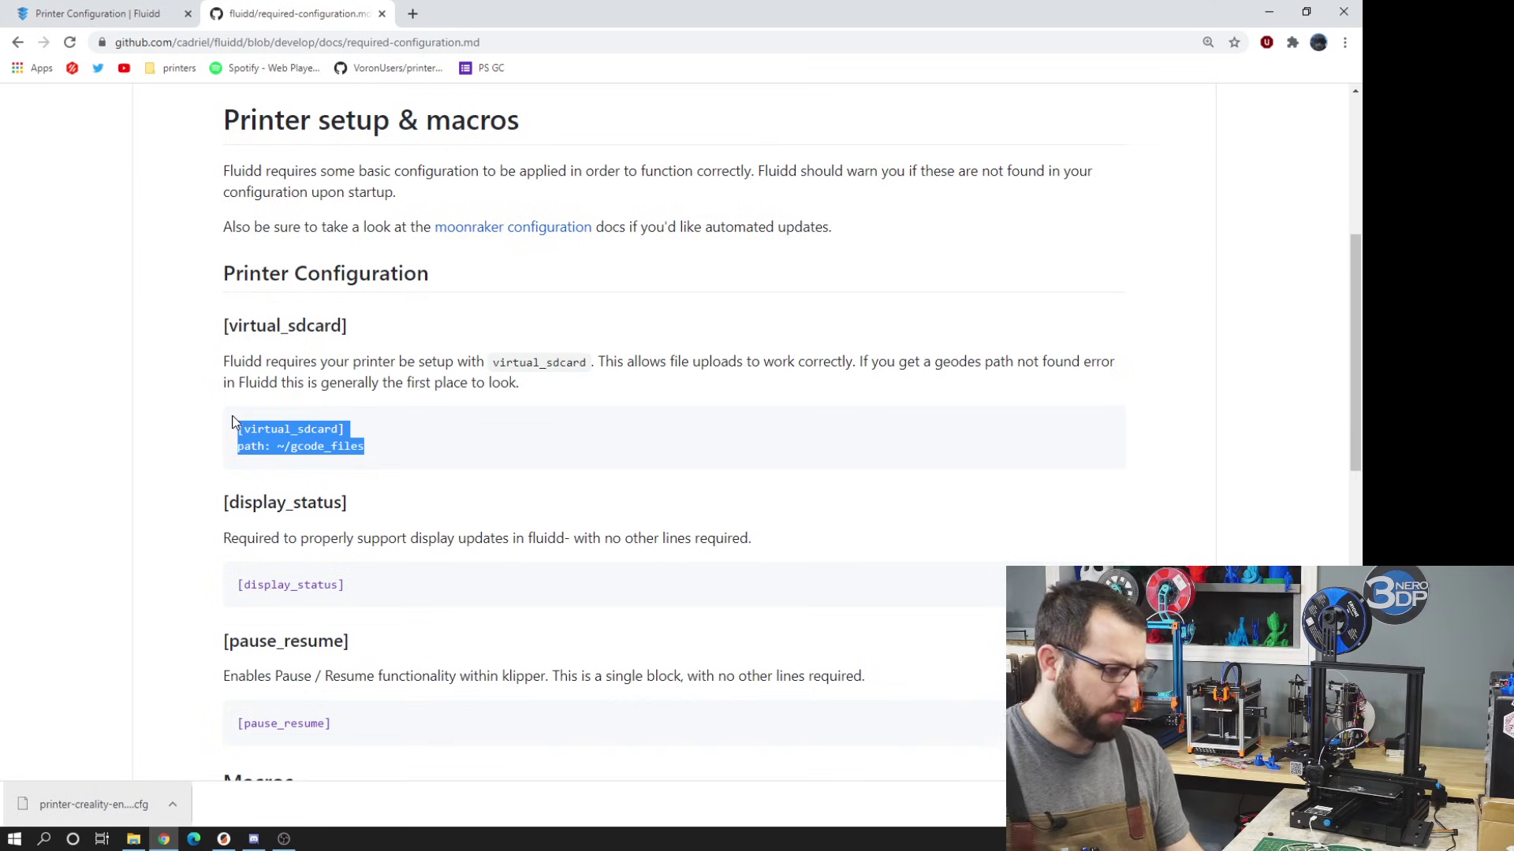
- Paste the [virtual_sdcard] and [display_status] sections above stepper_x in printer.cfg
{"action": "left_click", "coordinate": [123, 17]}
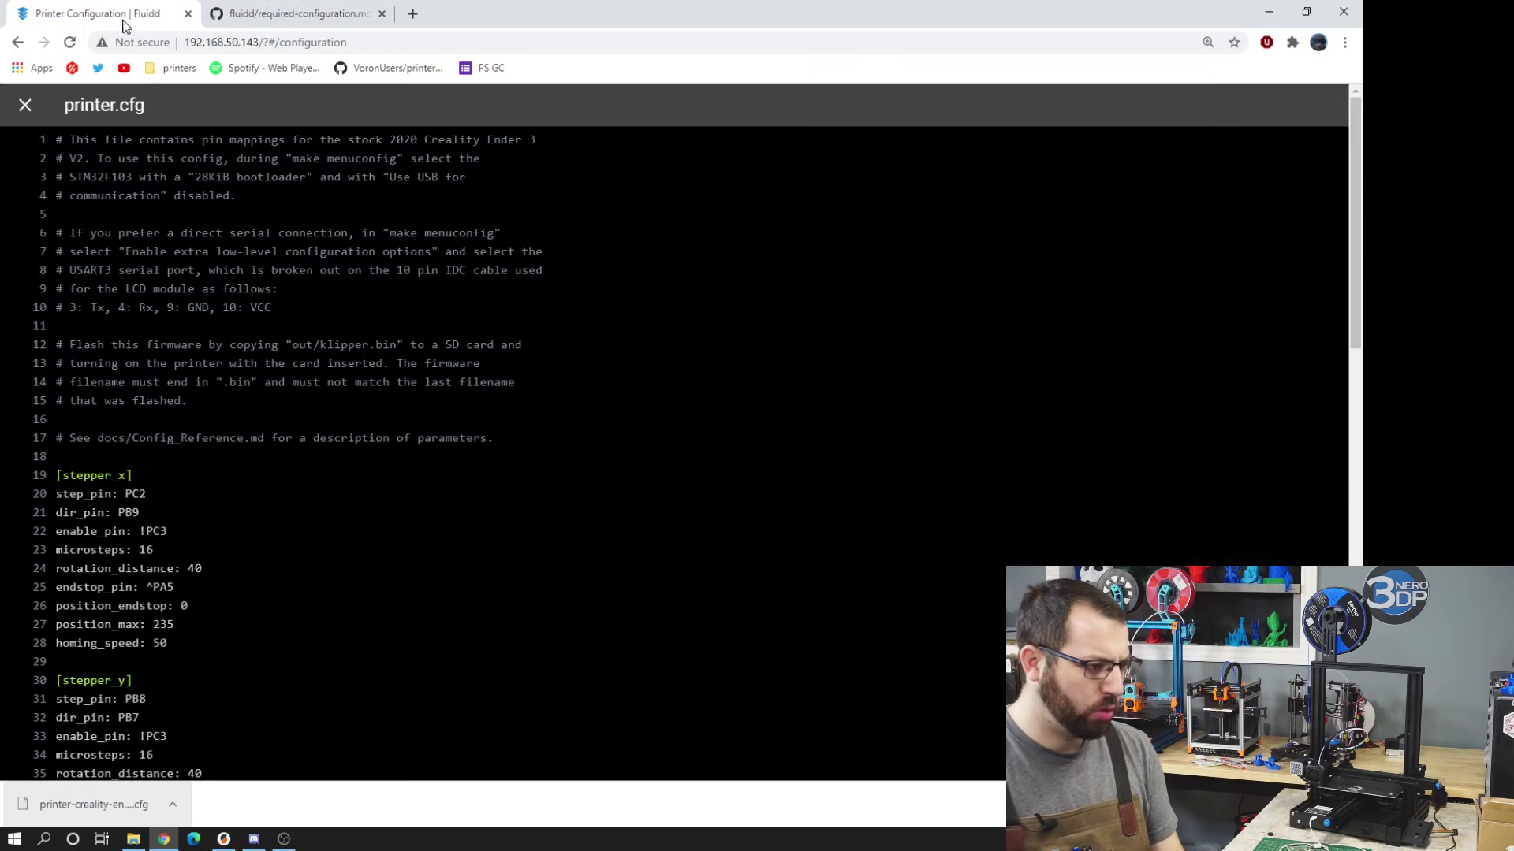
{"action": "key", "text": "Return"}
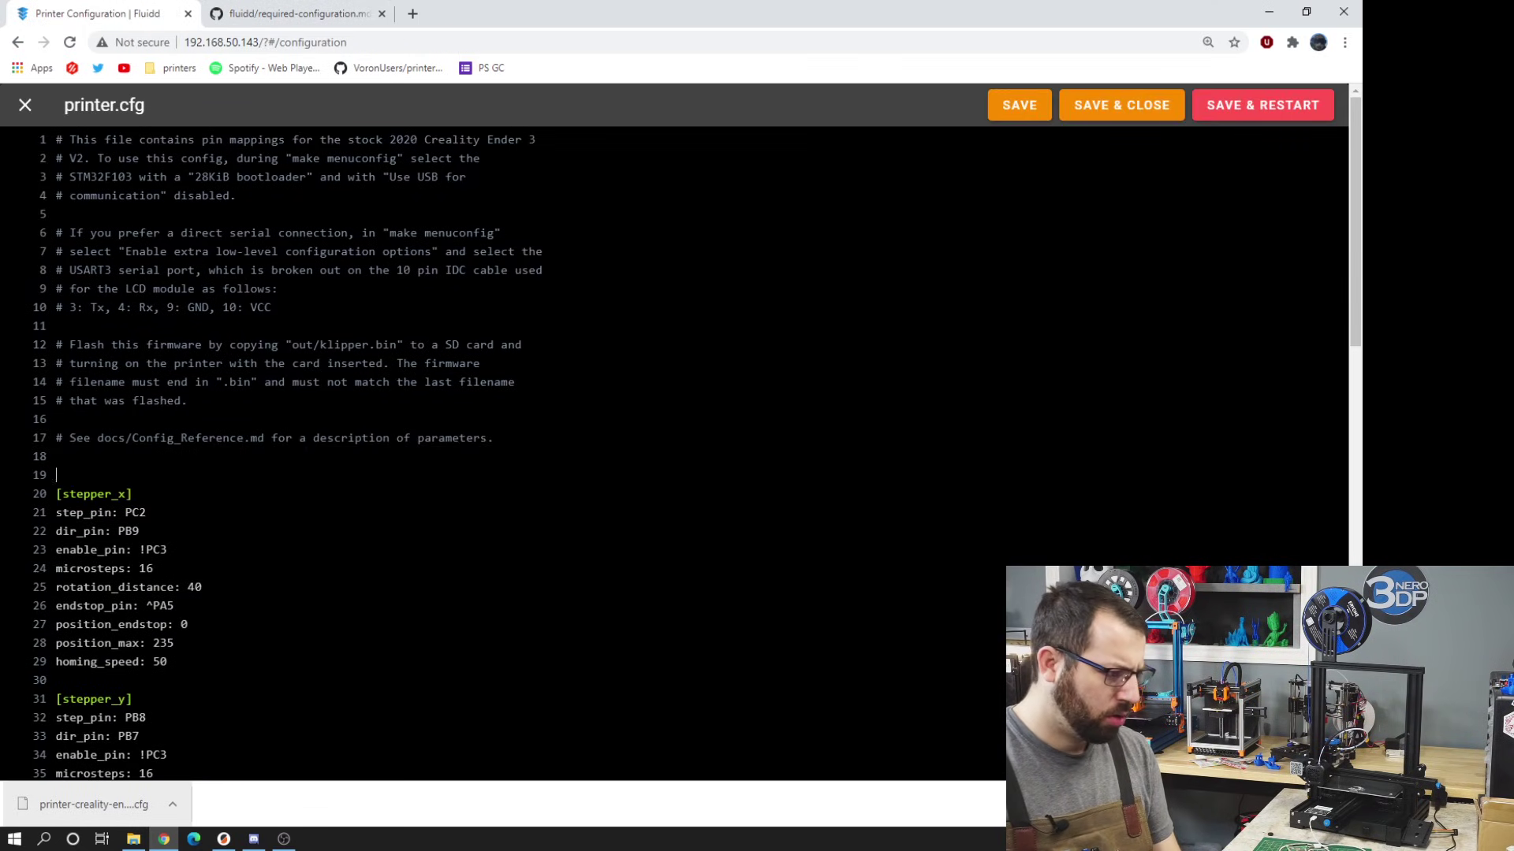
{"action": "type", "text": "[virtual_sdcard] path: ~/gcode_files"}
{"action": "key", "text": "ctrl+Tab"}
{"action": "left_click_drag", "start_coordinate": [344, 584], "coordinate": [237, 584]}
{"action": "key", "text": "ctrl+c"}
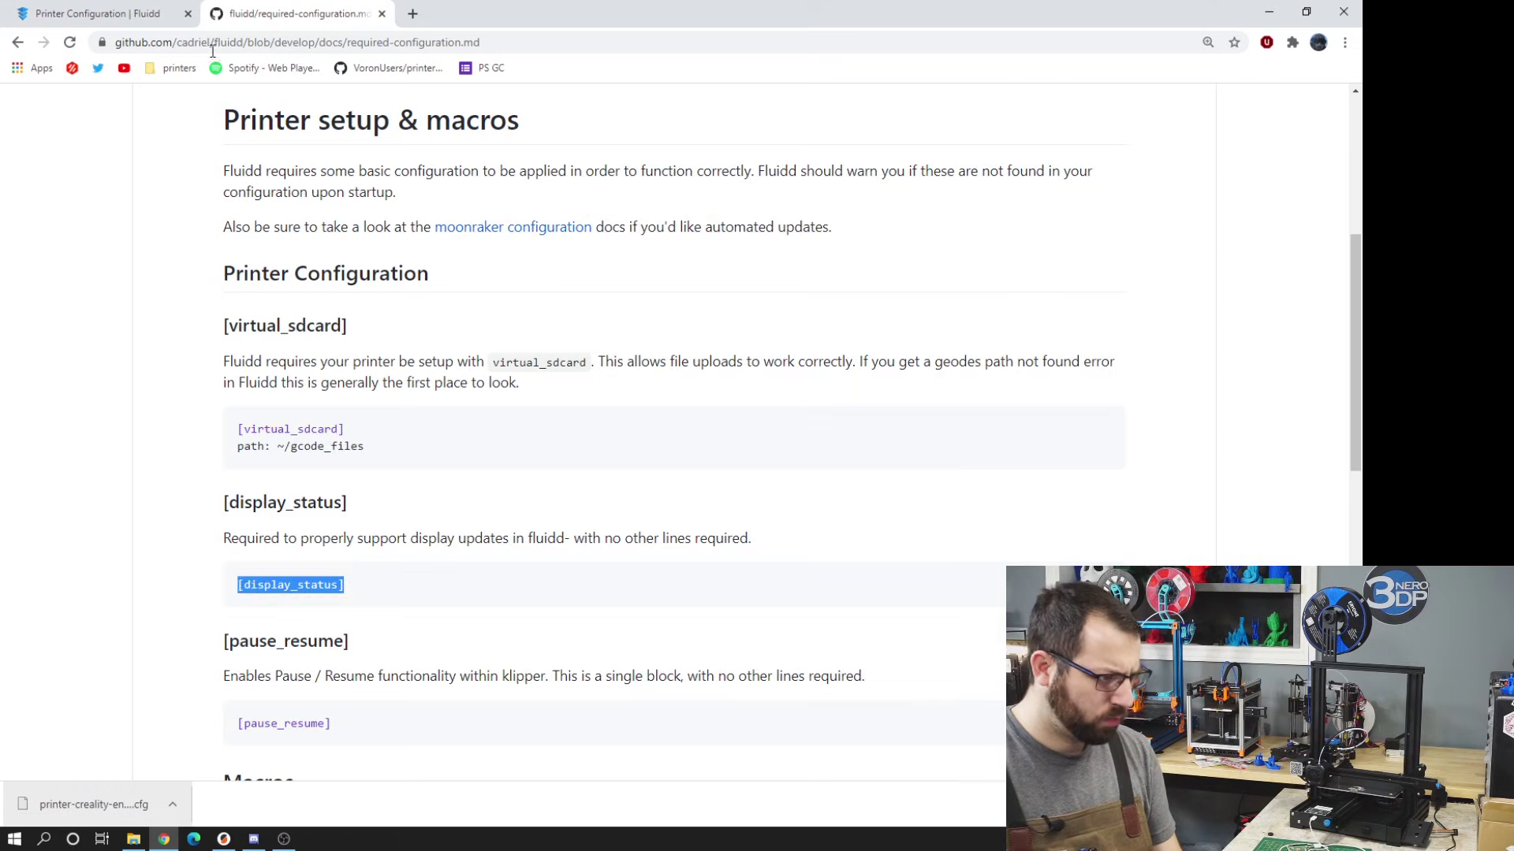
{"action": "key", "text": "ctrl+Tab"}
{"action": "key", "text": "ctrl+v"}
- Add the [pause_resume] section to printer.cfg
{"action": "key", "text": "ctrl+Tab"}
{"action": "scroll", "coordinate": [344, 416], "scroll_direction": "down", "scroll_amount": 4}
{"action": "left_click_drag", "start_coordinate": [345, 400], "coordinate": [237, 399]}
{"action": "key", "text": "ctrl+c"}
{"action": "key", "text": "ctrl+Tab"}
{"action": "key", "text": "ctrl+v"}
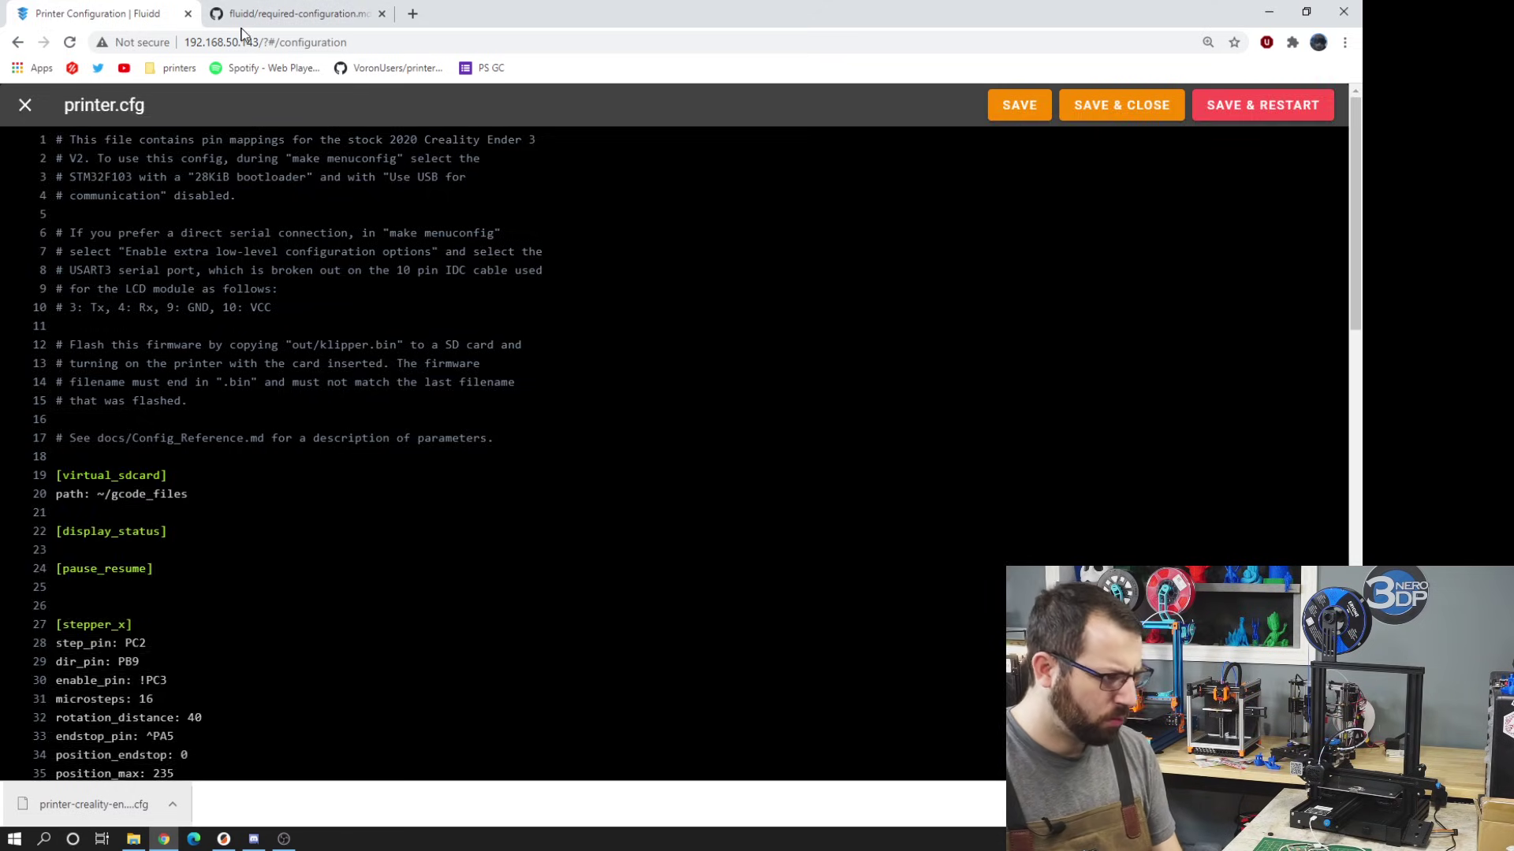
- Append the PAUSE macro block to the end of printer.cfg
{"action": "key", "text": "ctrl+Tab"}
{"action": "scroll", "coordinate": [344, 416], "scroll_direction": "down", "scroll_amount": 3}
{"action": "left_click_drag", "start_coordinate": [387, 528], "coordinate": [237, 292]}
{"action": "key", "text": "ctrl+c"}
{"action": "key", "text": "ctrl+Tab"}
{"action": "key", "text": "ctrl+End"}
{"action": "key", "text": "ctrl+v"}
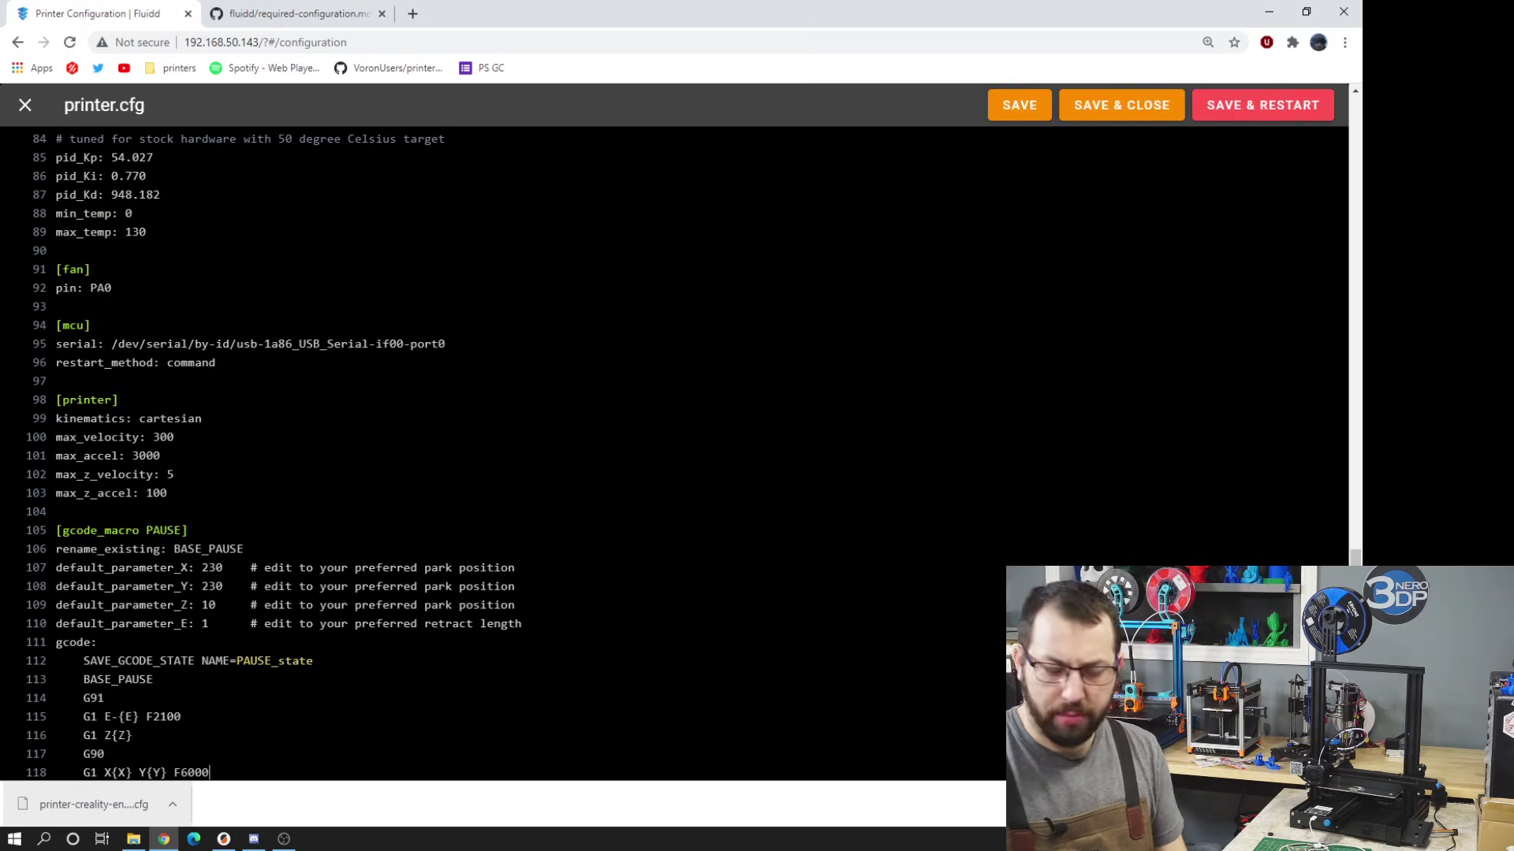
- Append the CANCEL_PRINT macro, then save printer.cfg and restart Klipper
{"action": "scroll", "coordinate": [670, 453], "scroll_direction": "down", "scroll_amount": 4}
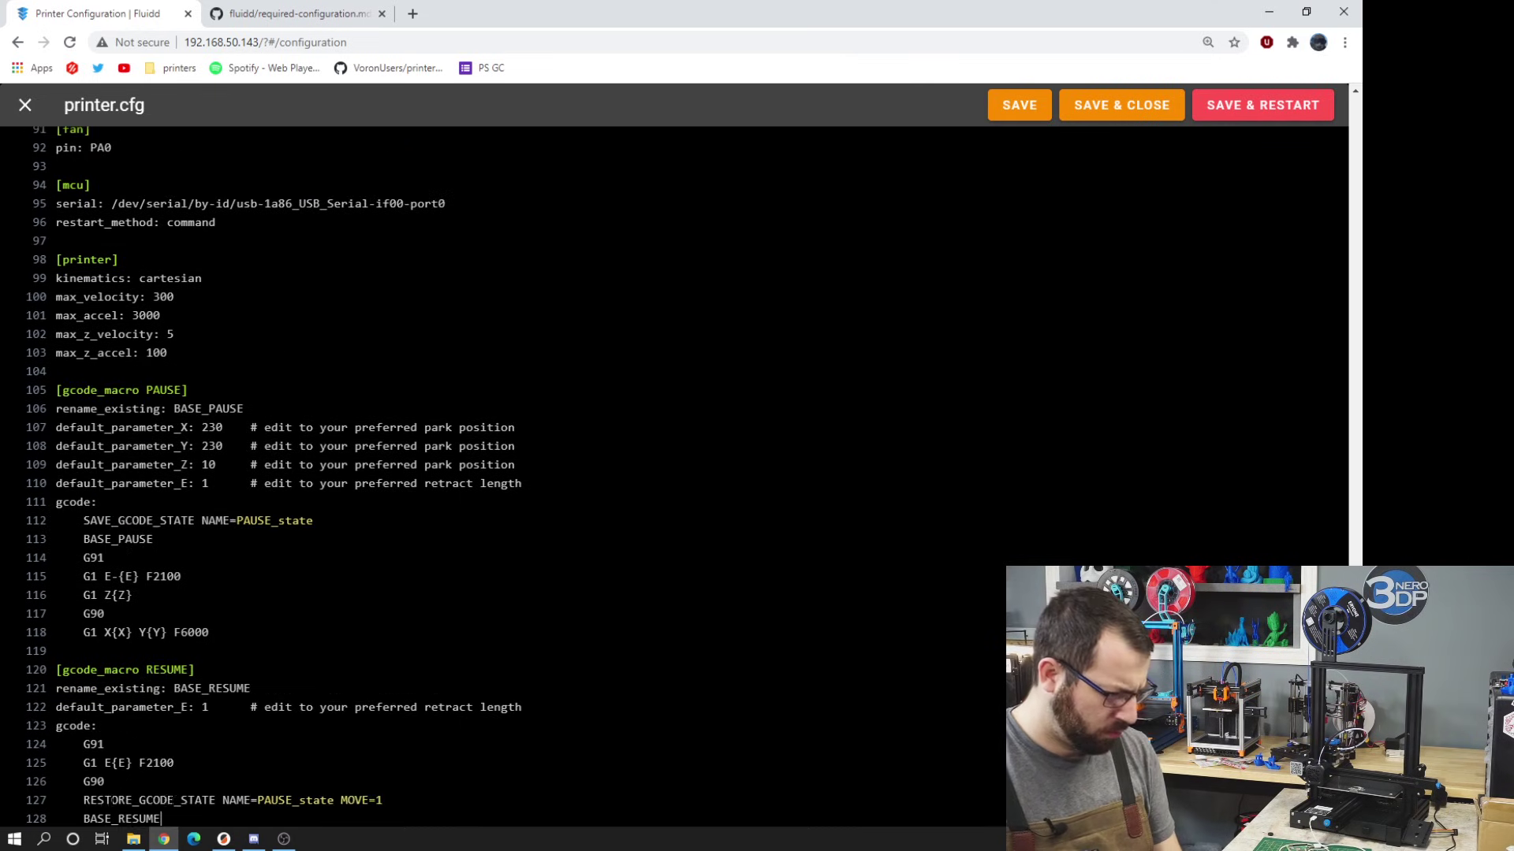
{"action": "key", "text": "ctrl+Tab"}
{"action": "left_click_drag", "start_coordinate": [378, 631], "coordinate": [198, 533]}
{"action": "key", "text": "ctrl+c"}
{"action": "key", "text": "ctrl+Tab"}
{"action": "key", "text": "ctrl+v"}
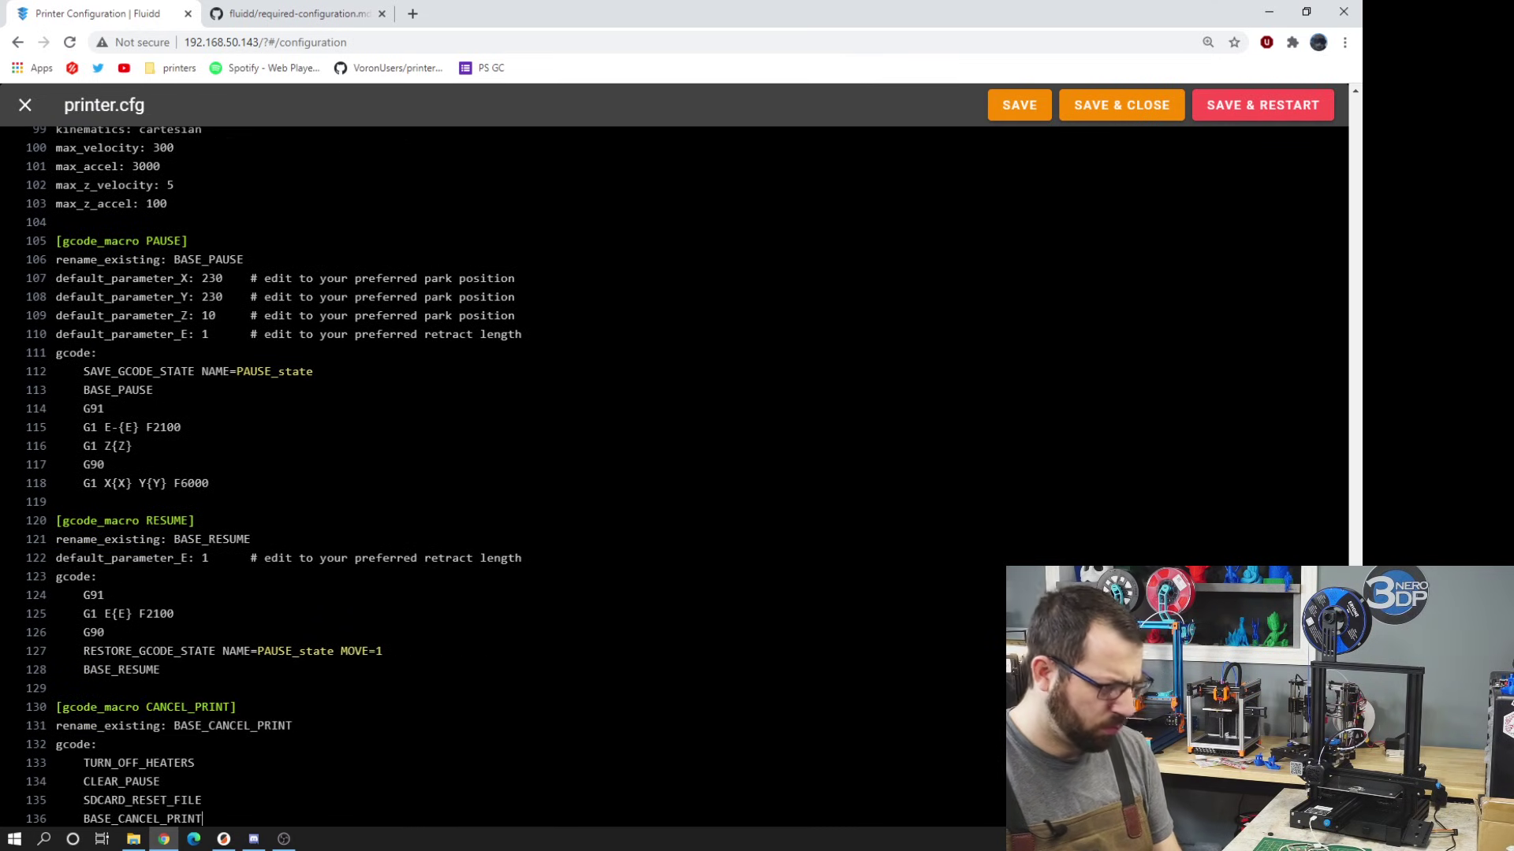
{"action": "left_click", "coordinate": [1248, 108]}
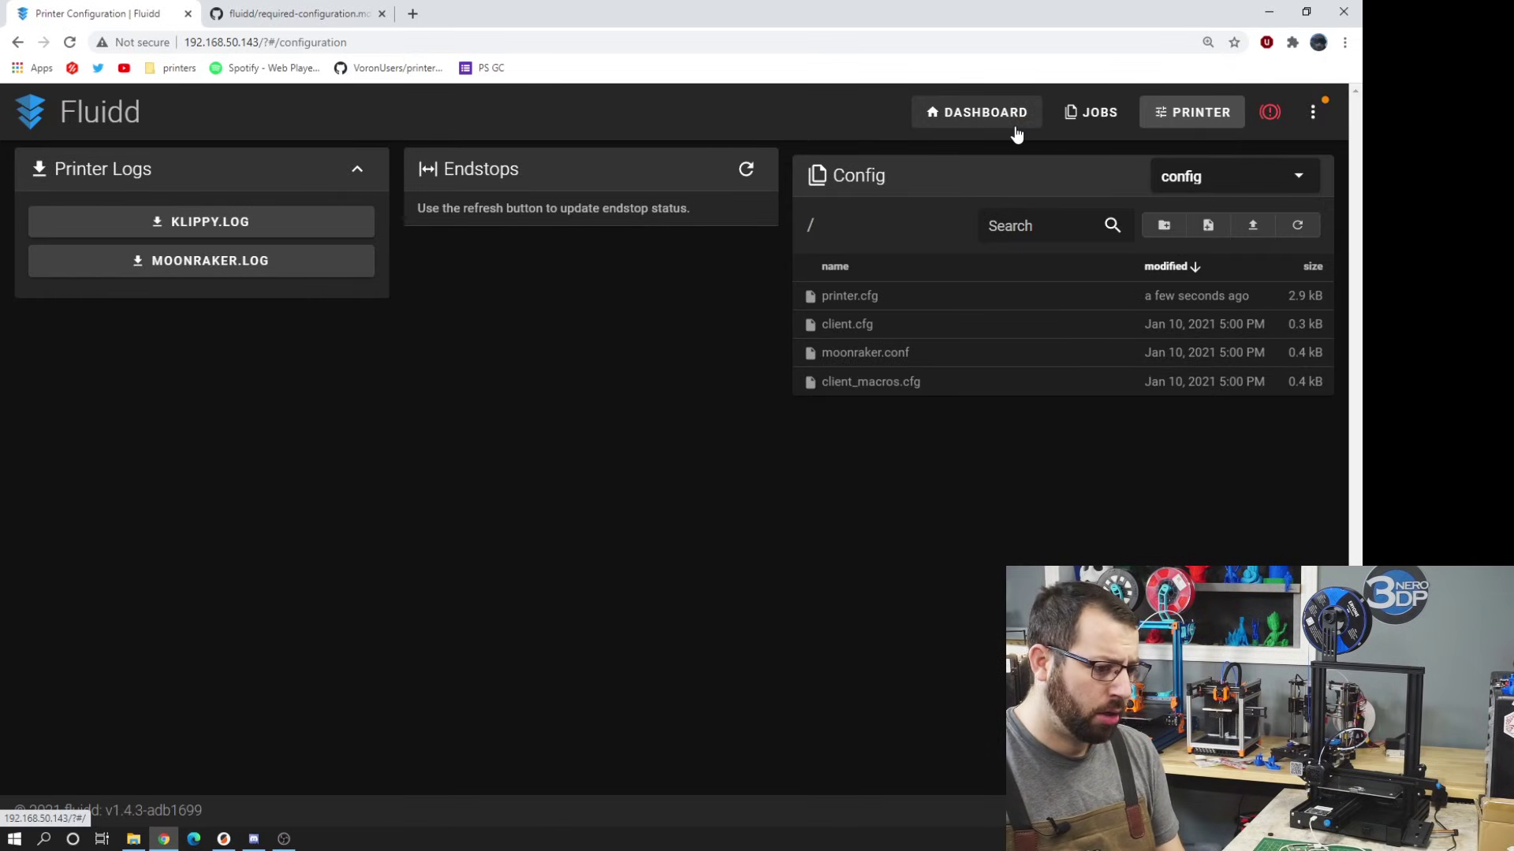
- Show the Fluidd dashboard with Klipper Ready and PAUSE, RESUME, CANCEL_PRINT macros
{"action": "left_click", "coordinate": [981, 112]}
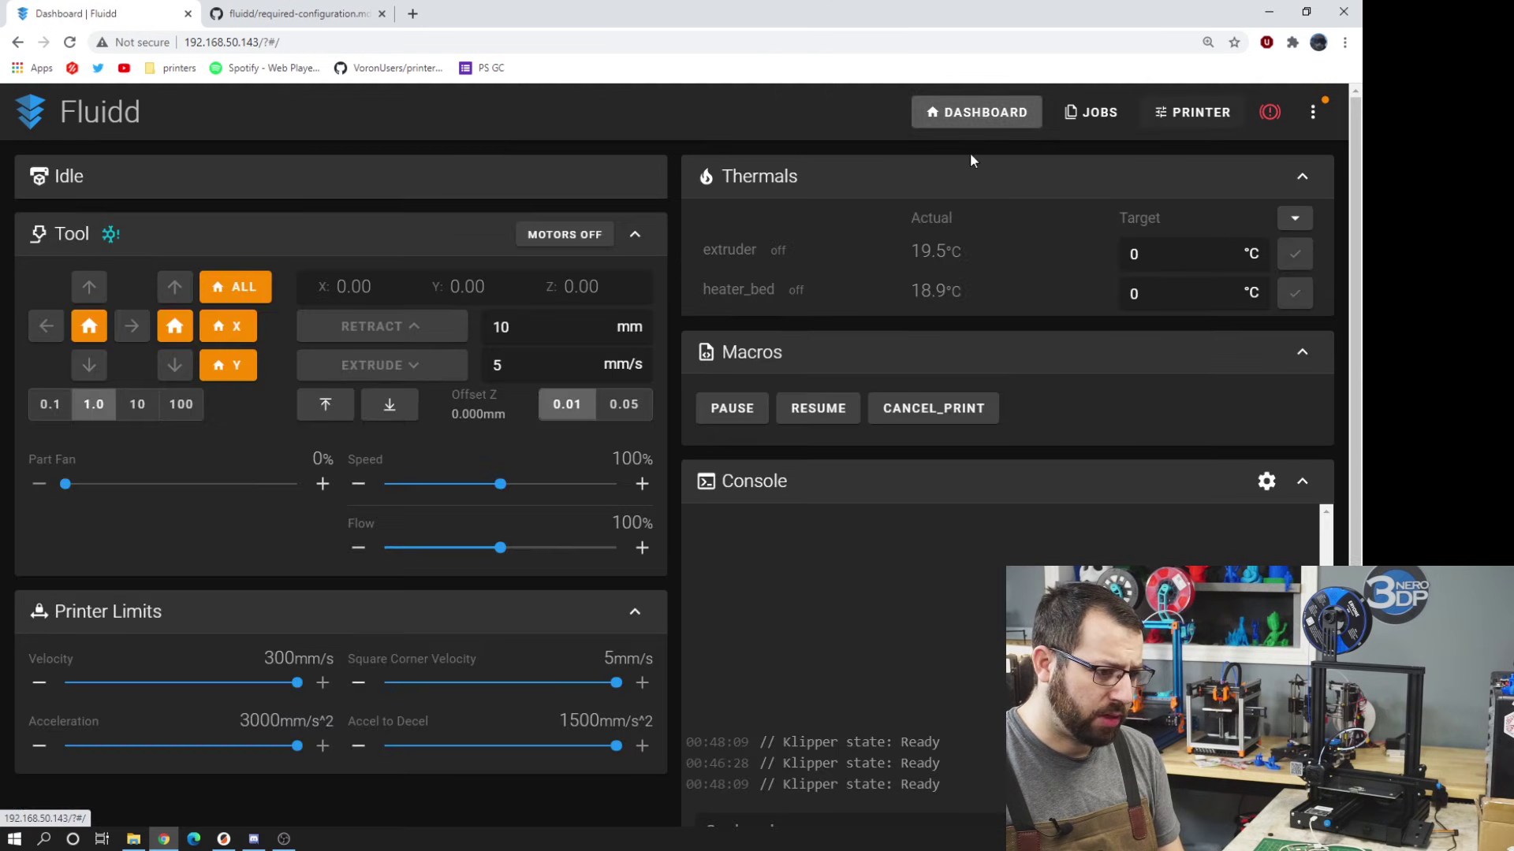
{"action": "scroll", "coordinate": [508, 412], "scroll_direction": "down", "scroll_amount": 4}
{"action": "scroll", "coordinate": [522, 422], "scroll_direction": "up", "scroll_amount": 4}
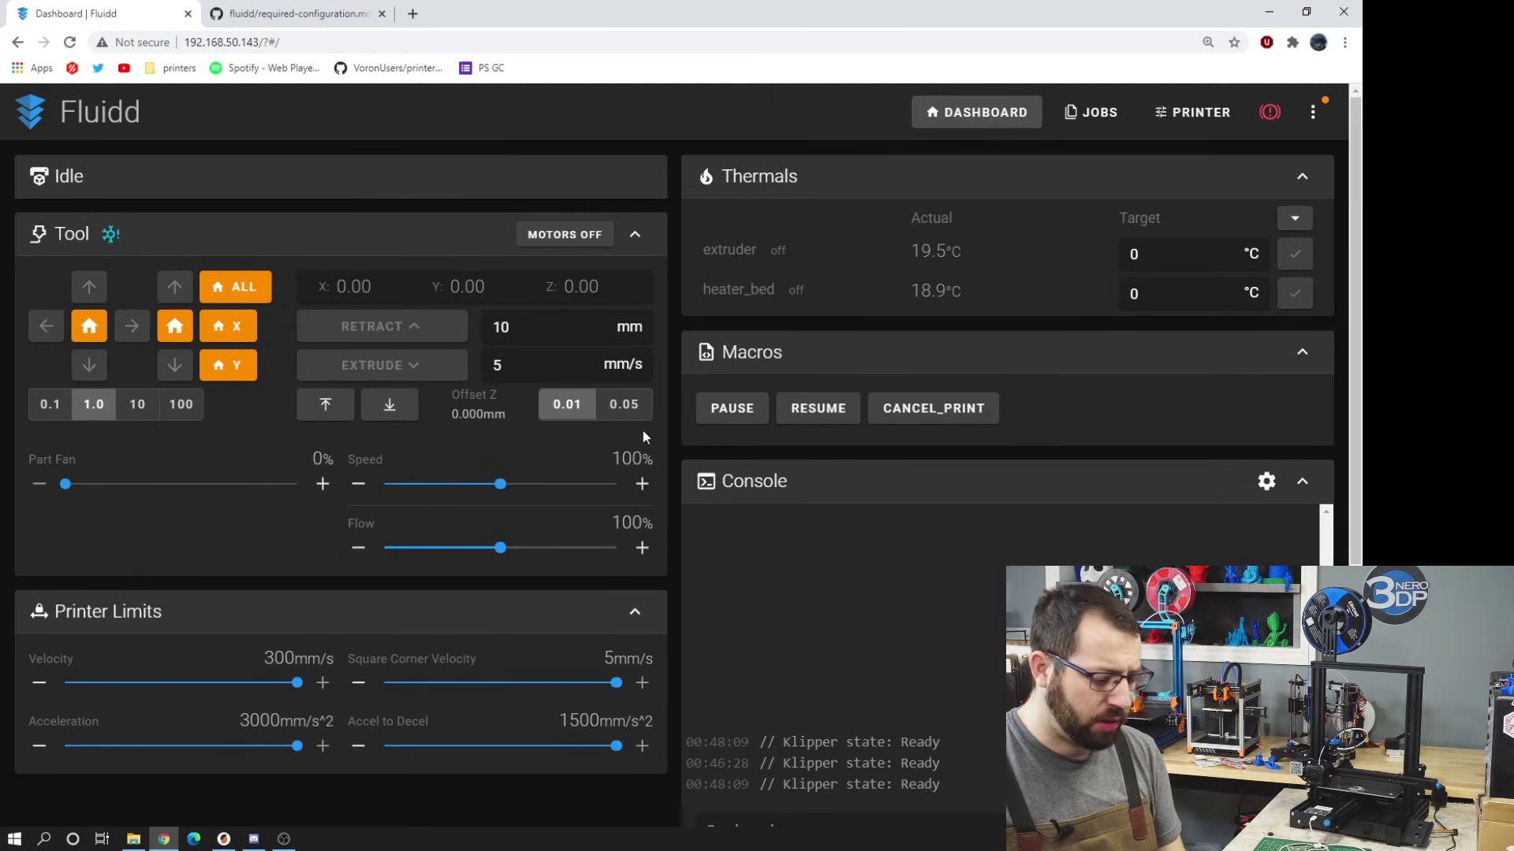